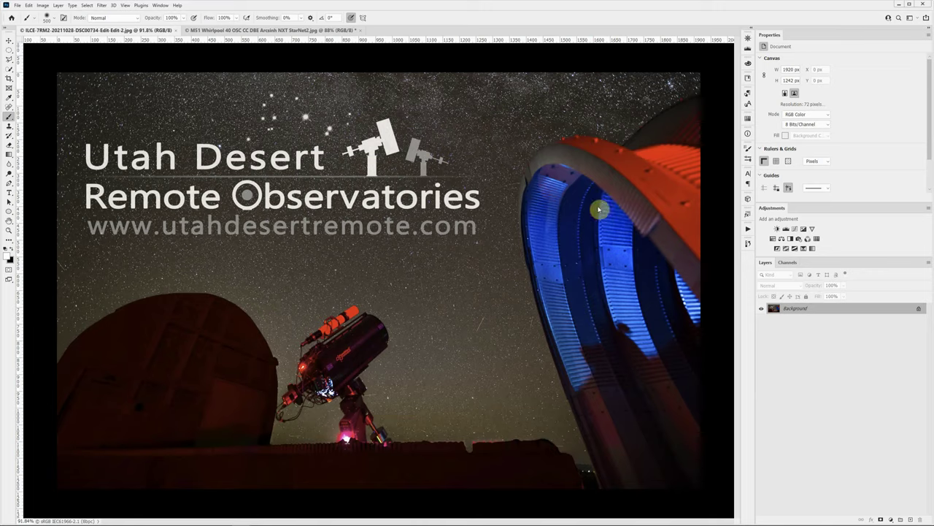
Show the finished M51 Whirlpool image, go back to the ILCE-7RM2 title image, then switch to Remote Desktop
click(263, 31)
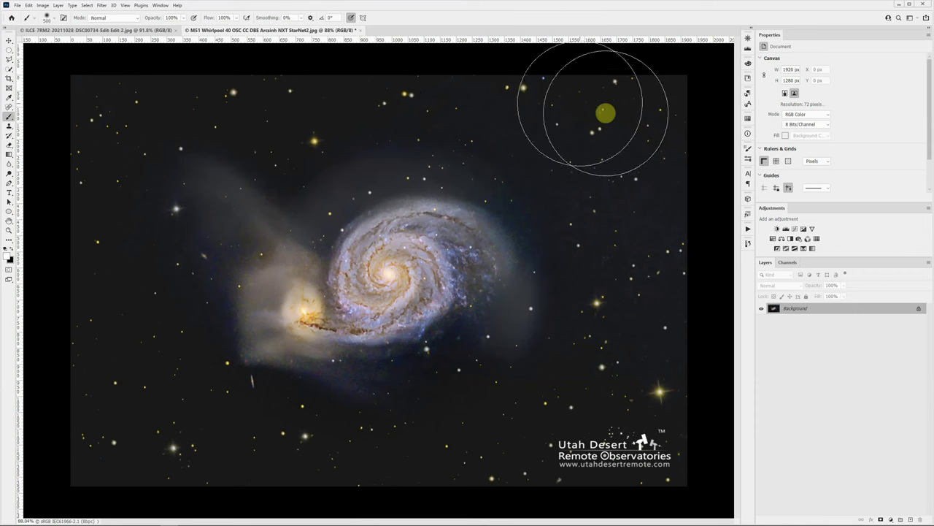
click(133, 30)
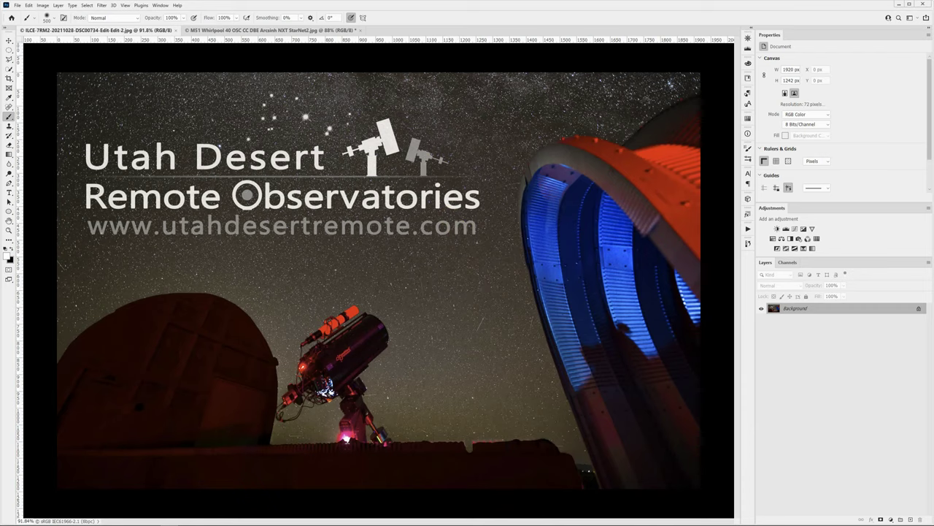
key(alt+Tab)
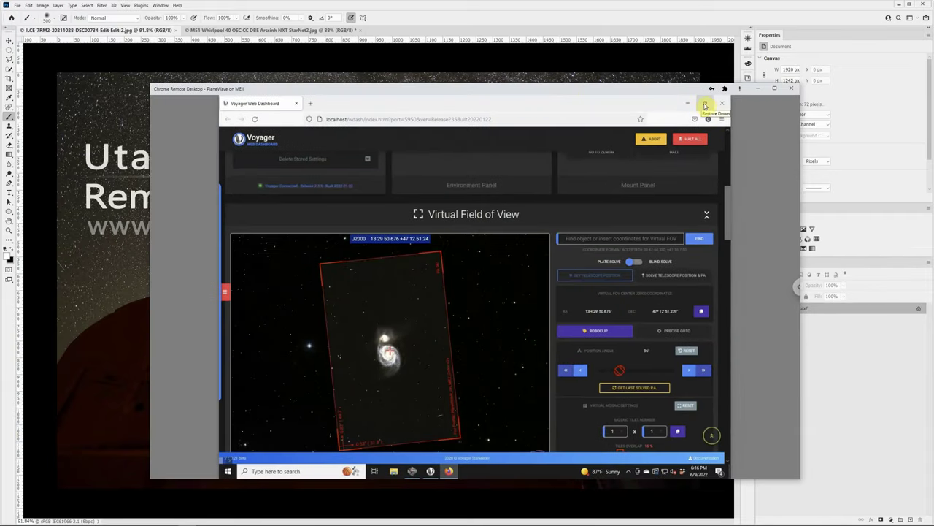
Maximize the Remote Desktop session and raise Voyager's Web Dashboard Beta window, moved higher on screen
click(705, 105)
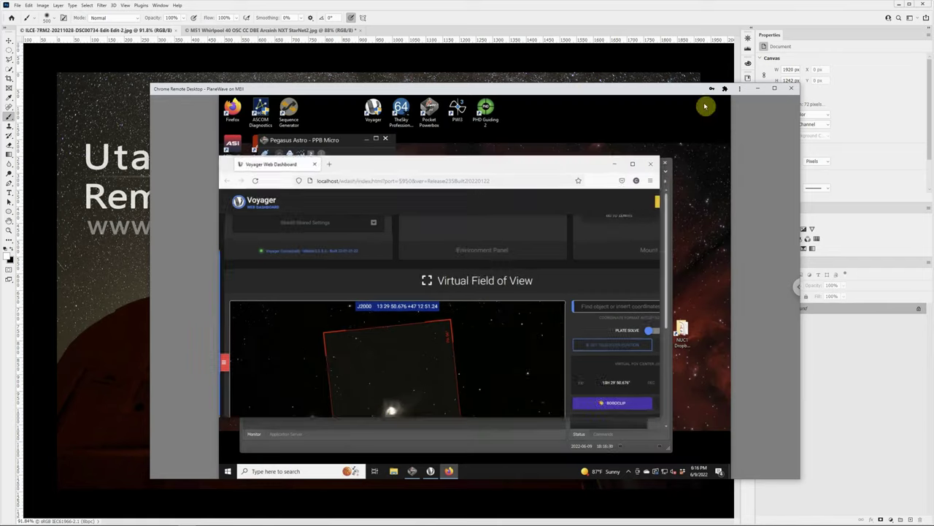
click(776, 90)
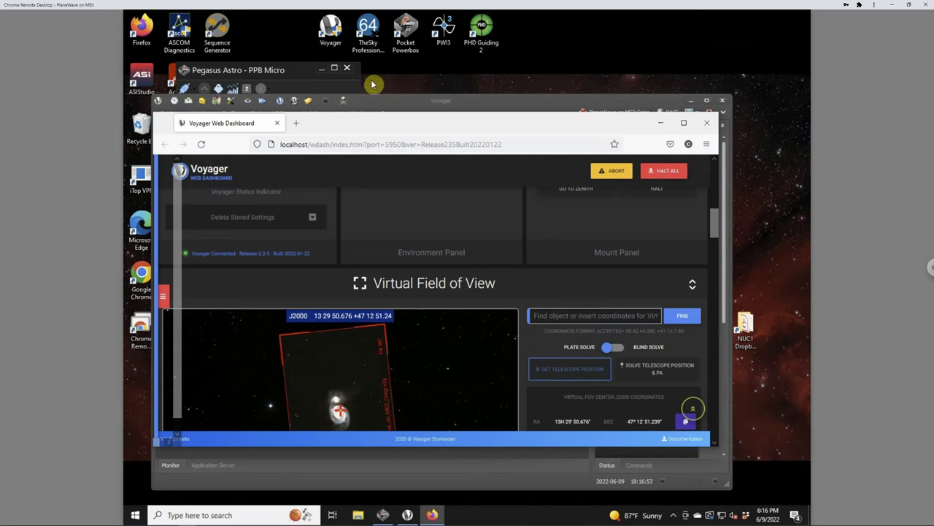
click(410, 103)
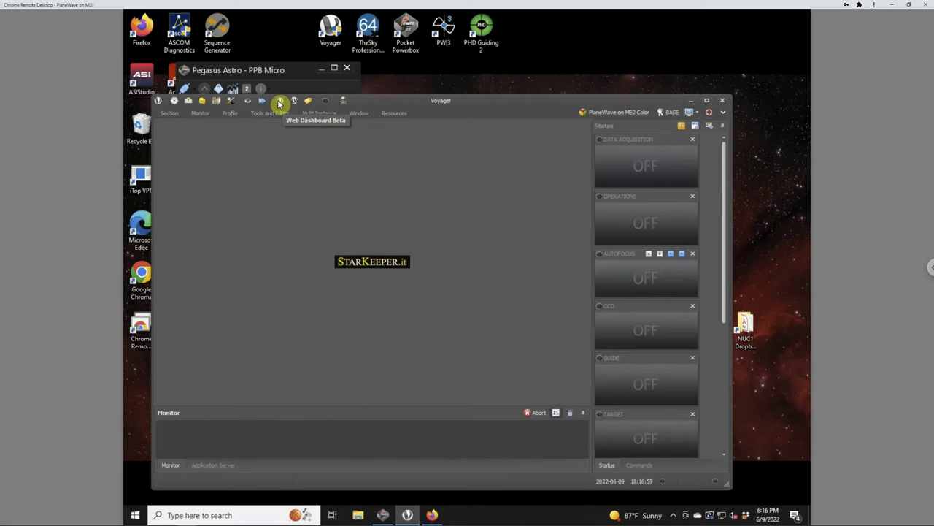
click(279, 104)
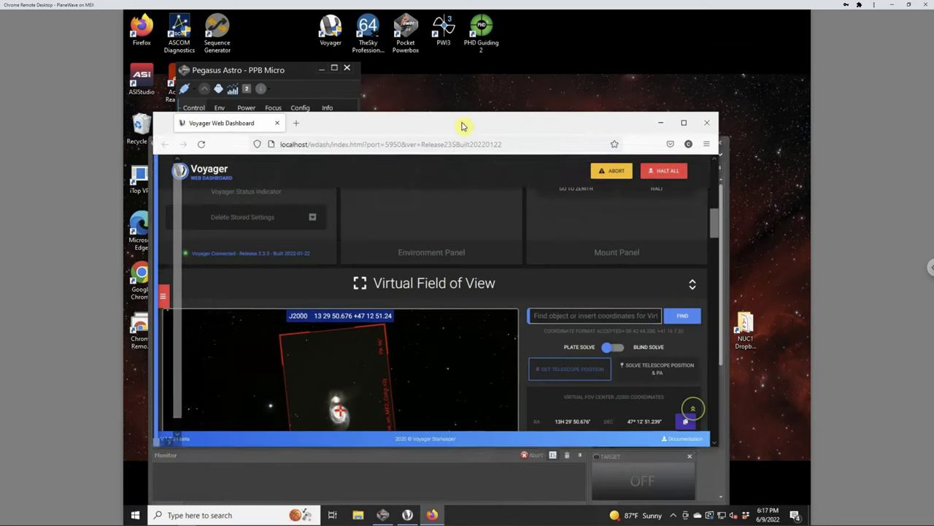
drag(462, 125, 477, 68)
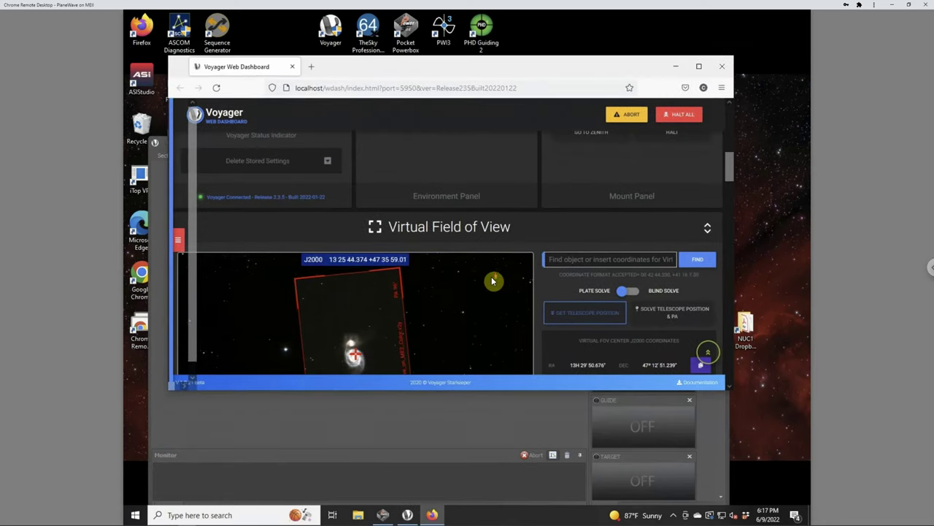
Recentre the Virtual Field of View on M51 and rotate the frame to a 67° position angle
scroll(495, 282, down, 3)
scroll(492, 271, up, 1)
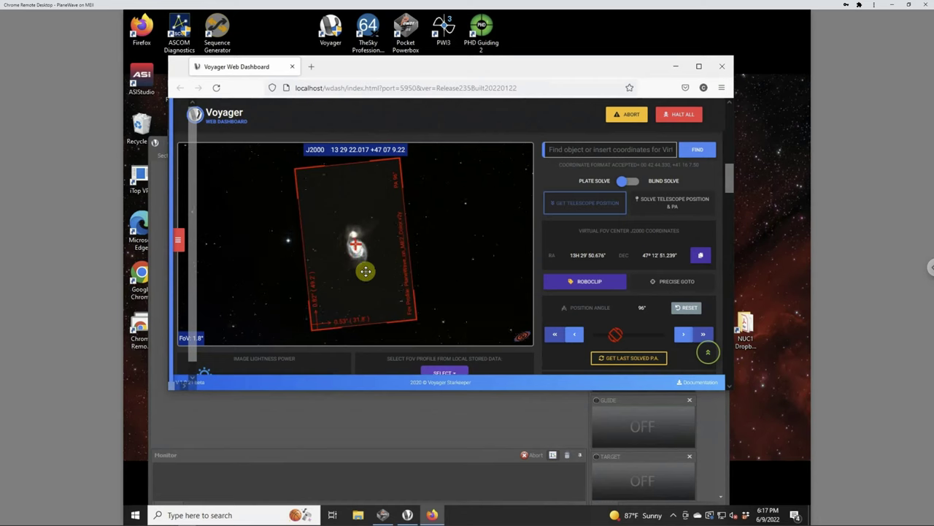
mouse_move(362, 272)
mouse_down()
mouse_move(359, 280)
mouse_move(371, 271)
mouse_move(367, 242)
mouse_move(372, 261)
mouse_up()
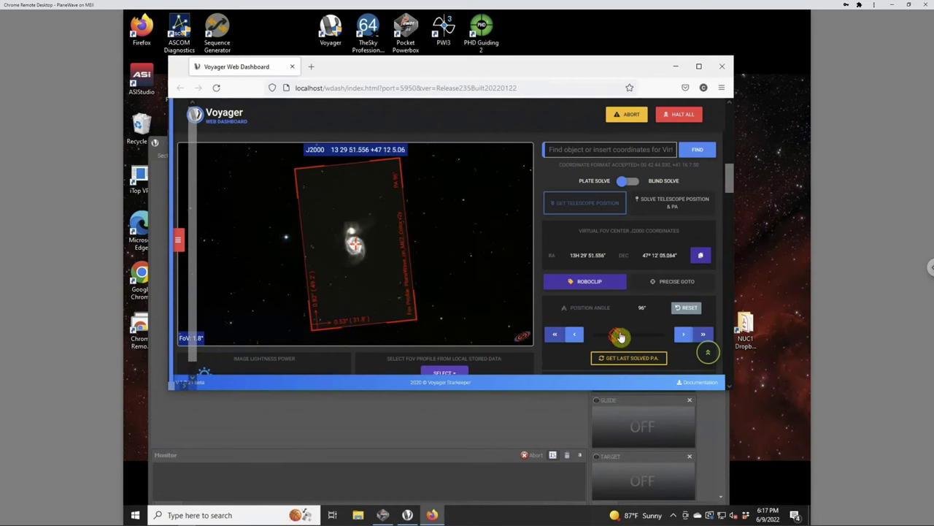
drag(617, 337, 616, 335)
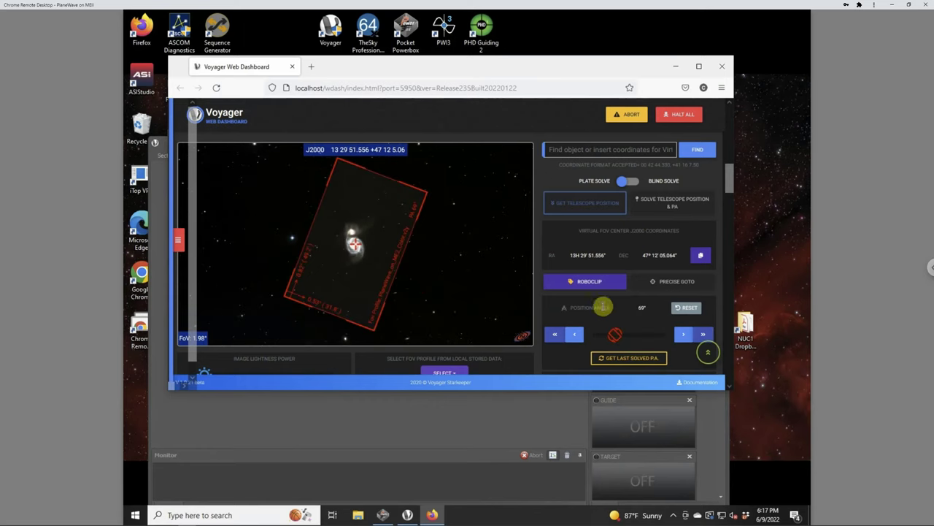
Set the virtual mosaic to 1 x 2 tiles, nudge it to centre the galaxies, then return to Voyager
scroll(642, 292, down, 1)
scroll(642, 292, down, 2)
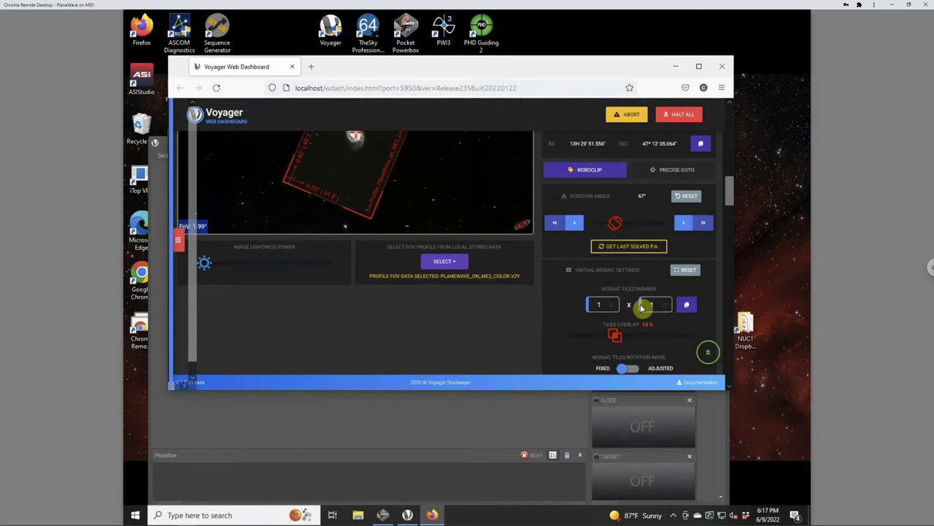
click(667, 307)
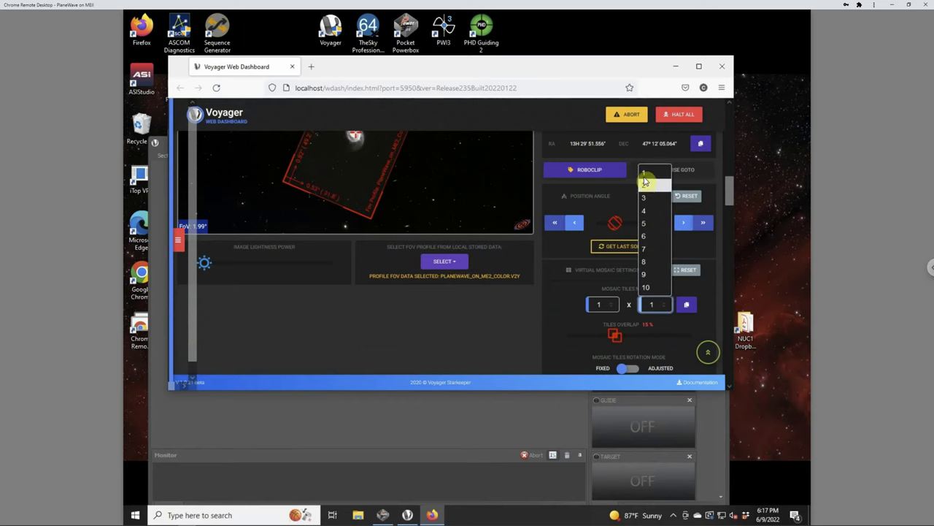
click(645, 187)
scroll(488, 175, up, 2)
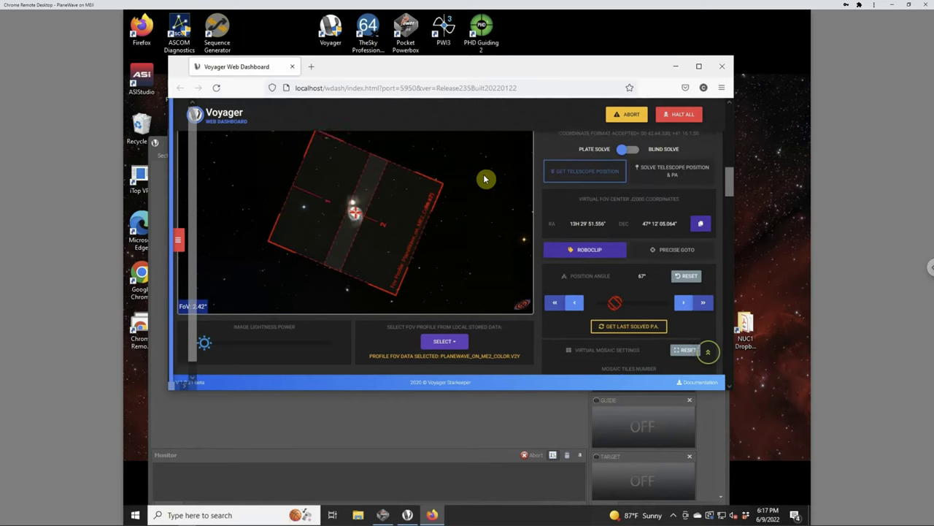
drag(391, 228, 386, 236)
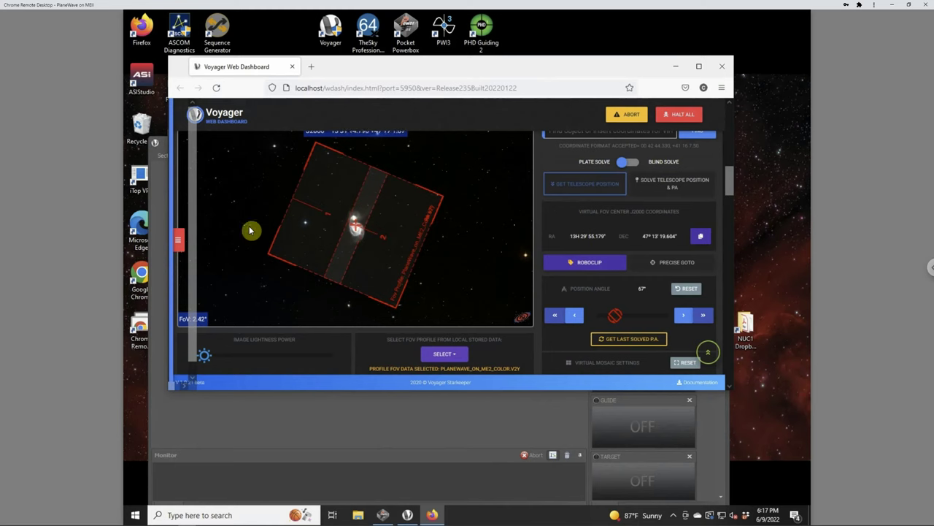
click(373, 402)
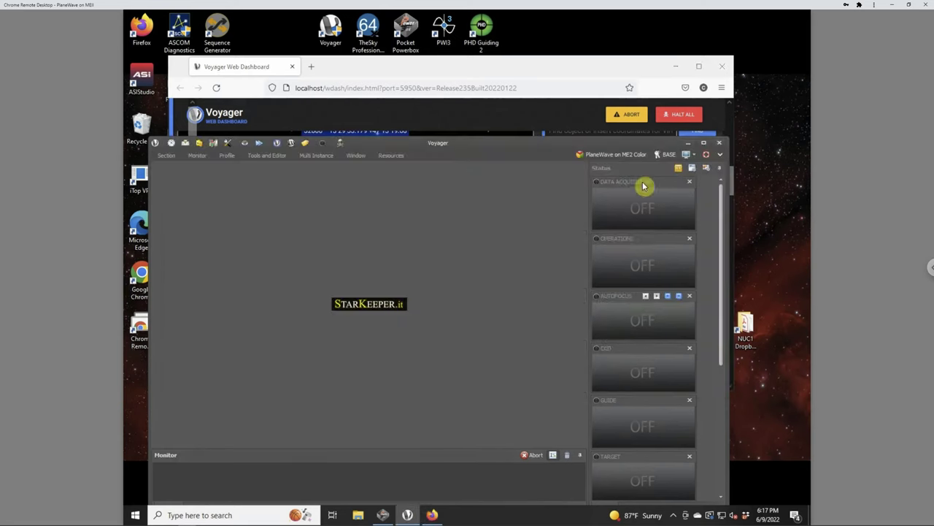
Open the M51 Whirlpool sequence in the Sequence Editor and review its Constraints, On Start, Cooling, Rotator and Tracking tabs
click(265, 156)
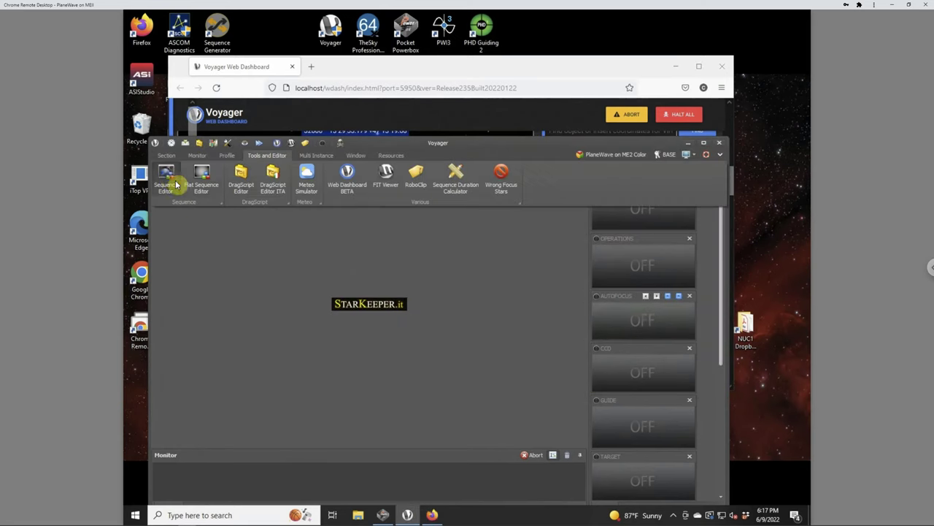
click(167, 179)
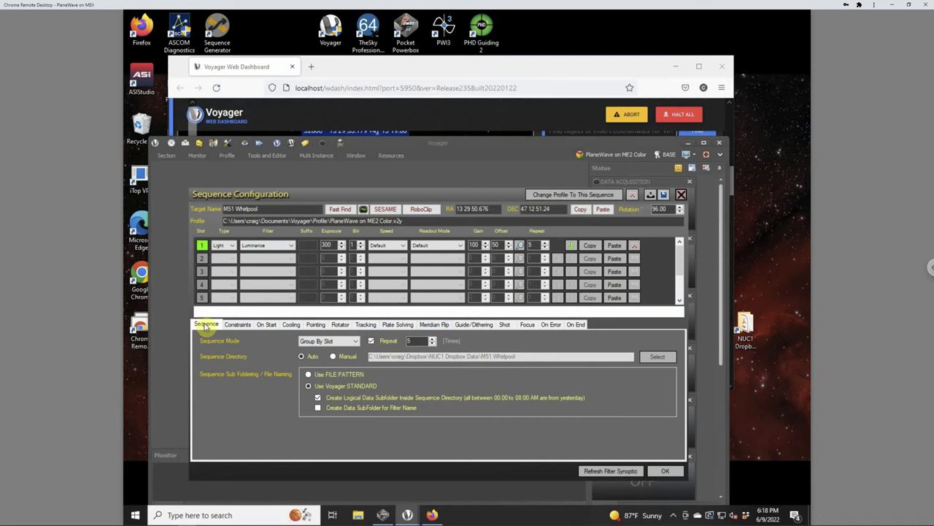
click(238, 326)
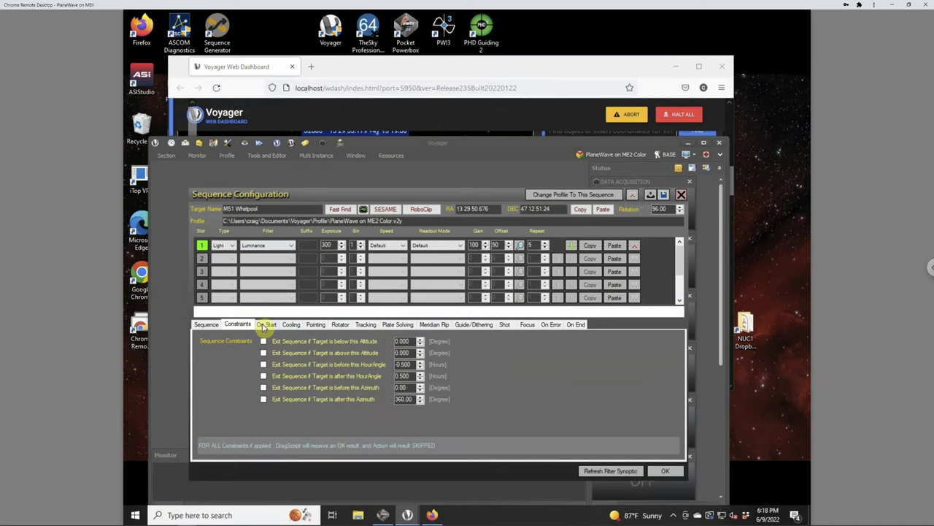
click(265, 325)
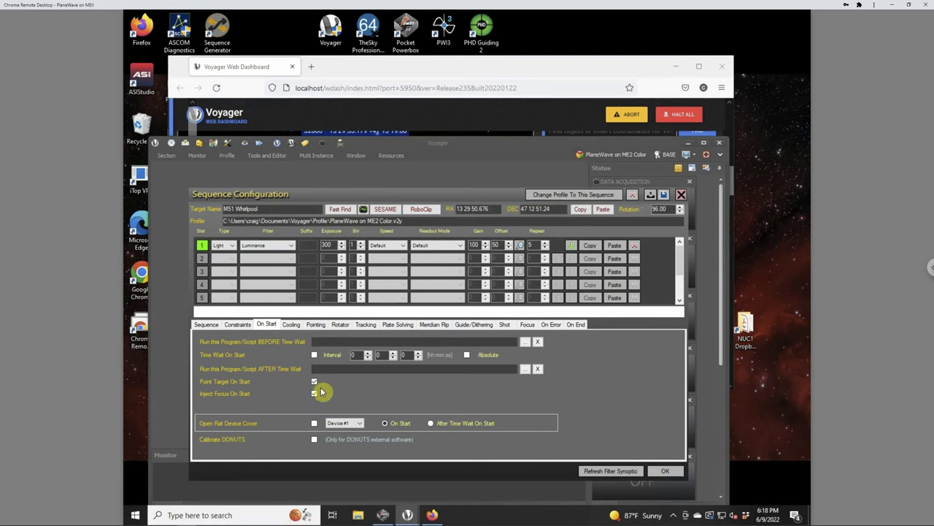
click(296, 326)
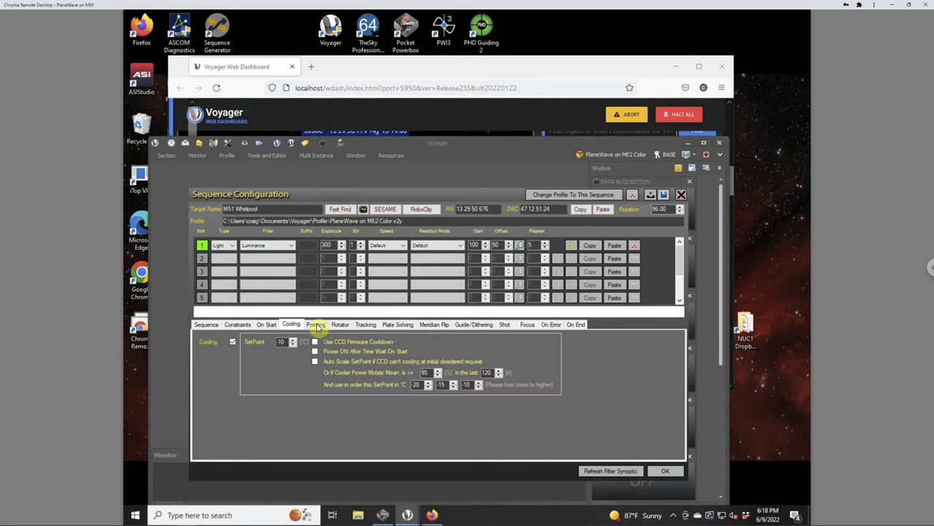
click(339, 325)
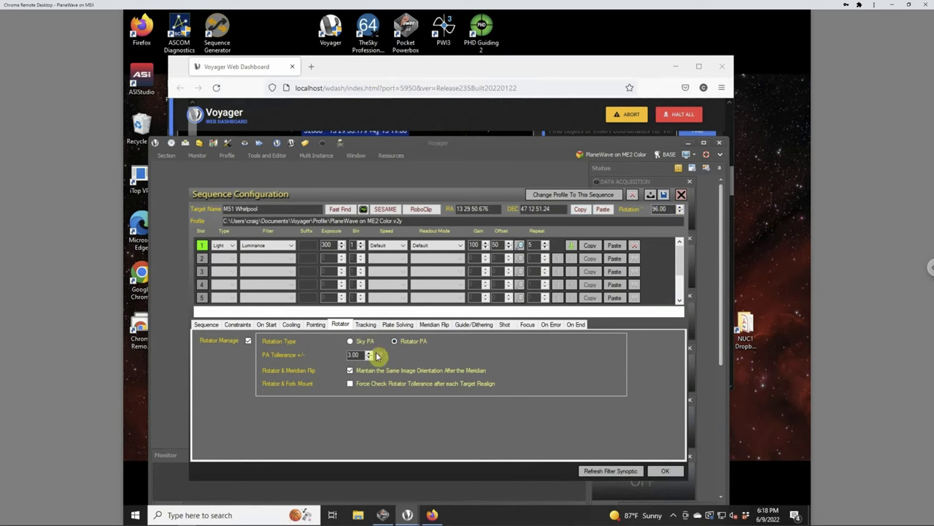
click(353, 342)
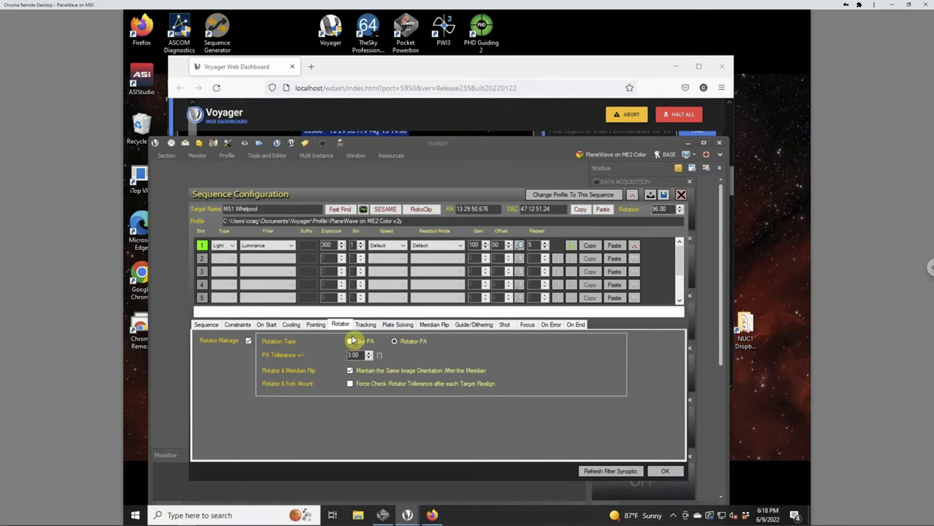
Review Plate Solving, Meridian Flip, Guide/Dithering, Focus and On End, return to Sequence, then open Remote Desktop options
click(396, 325)
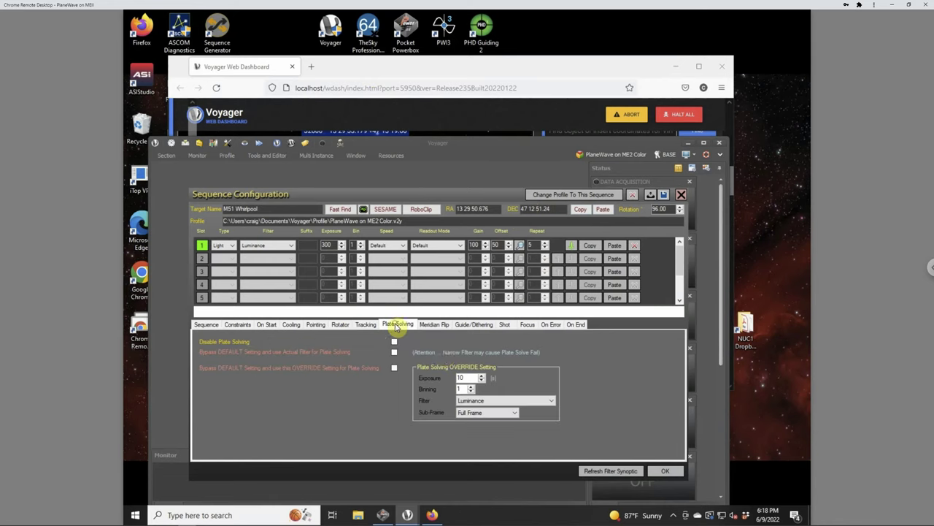
click(436, 325)
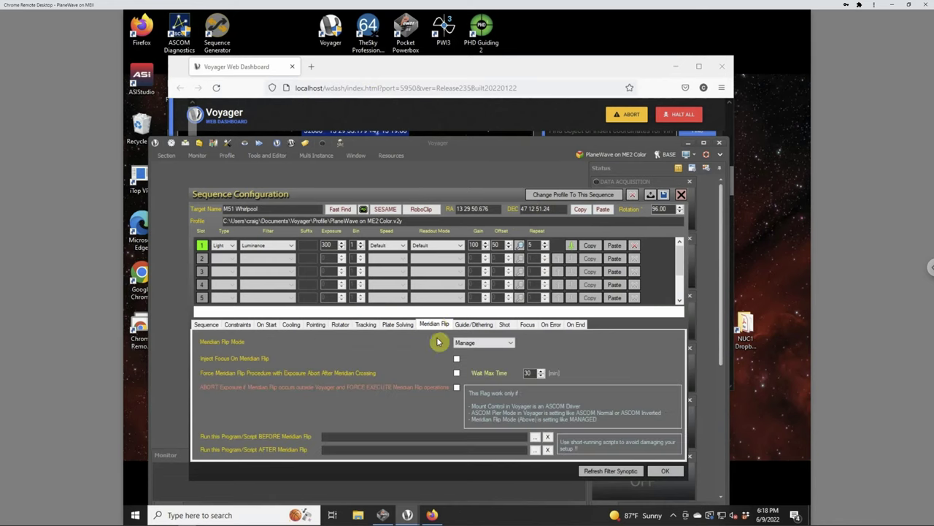
click(475, 325)
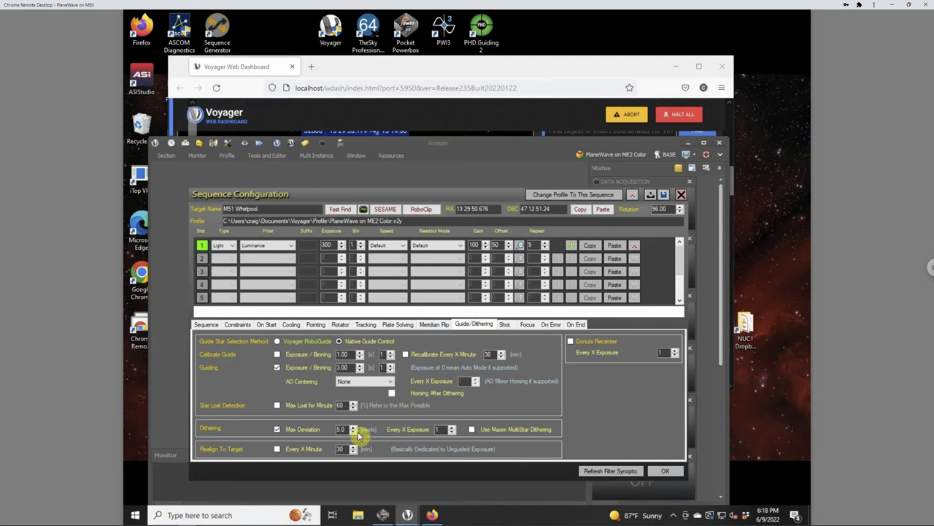
click(526, 325)
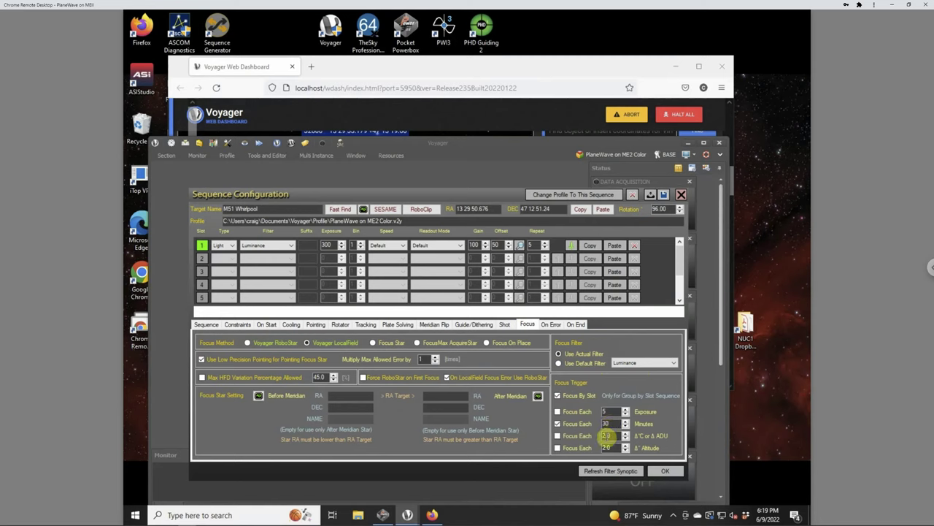
click(575, 325)
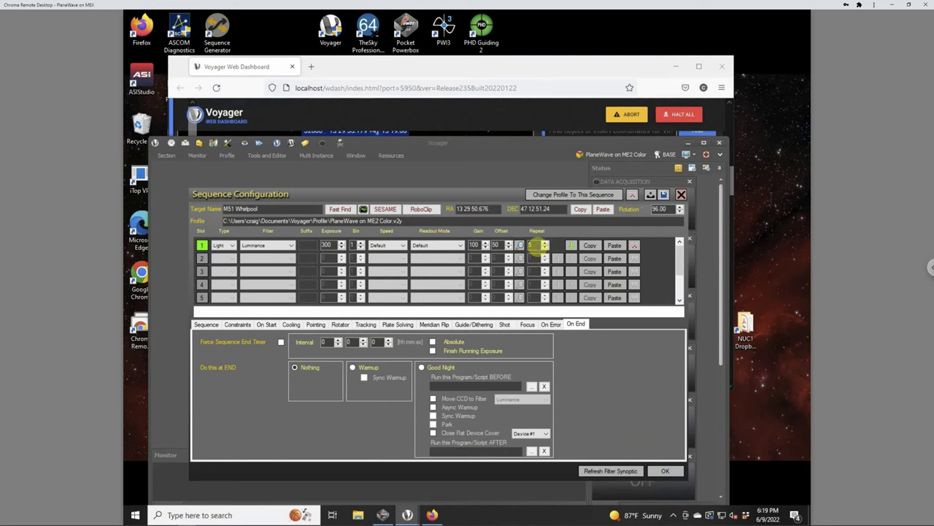
click(205, 324)
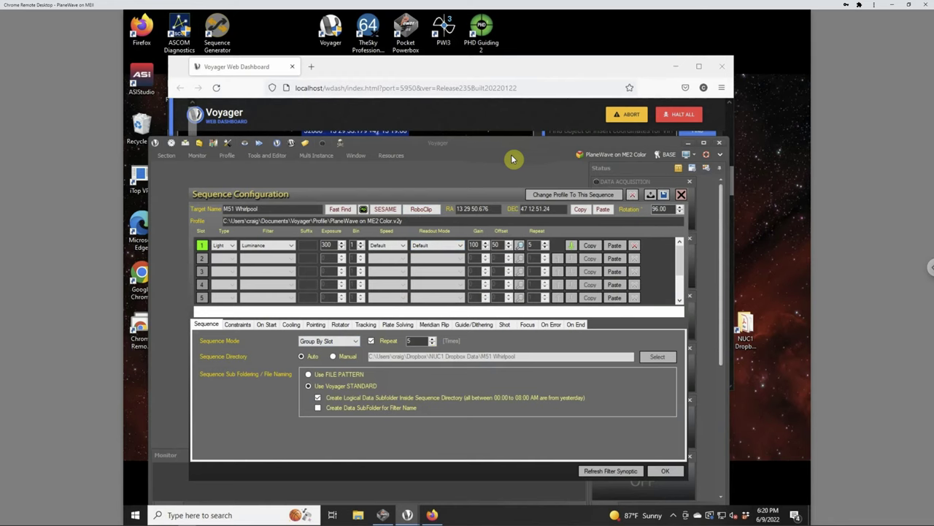
click(928, 267)
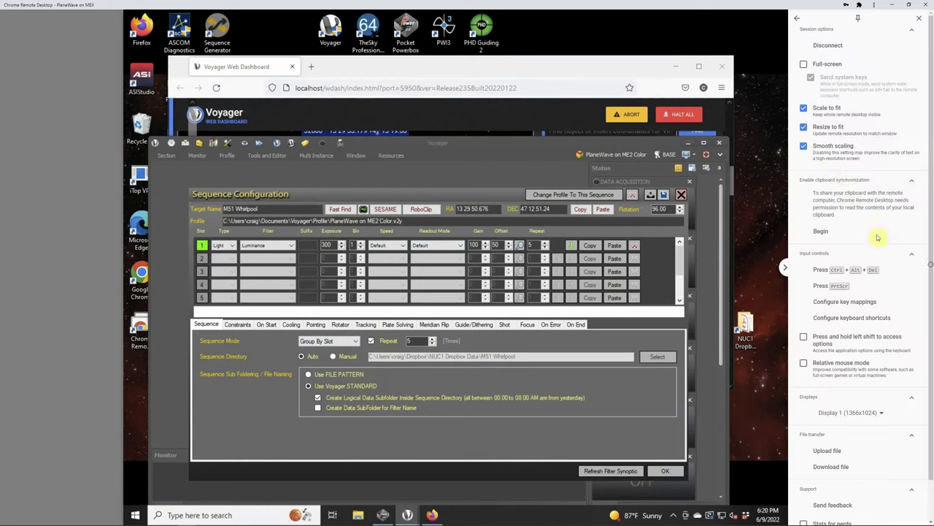
Hide the remote desktop and open PixInsight's ImageInspection > Blink tool, shifted slightly left
click(909, 6)
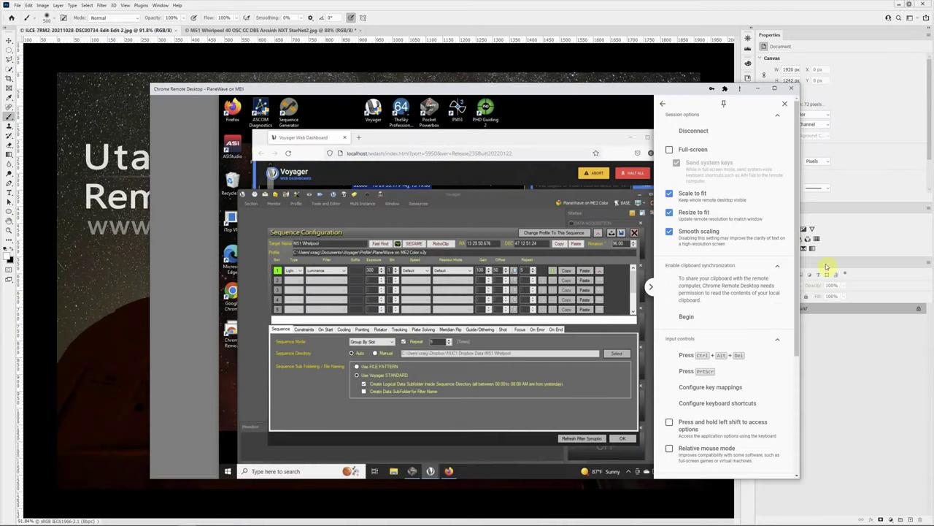
click(651, 80)
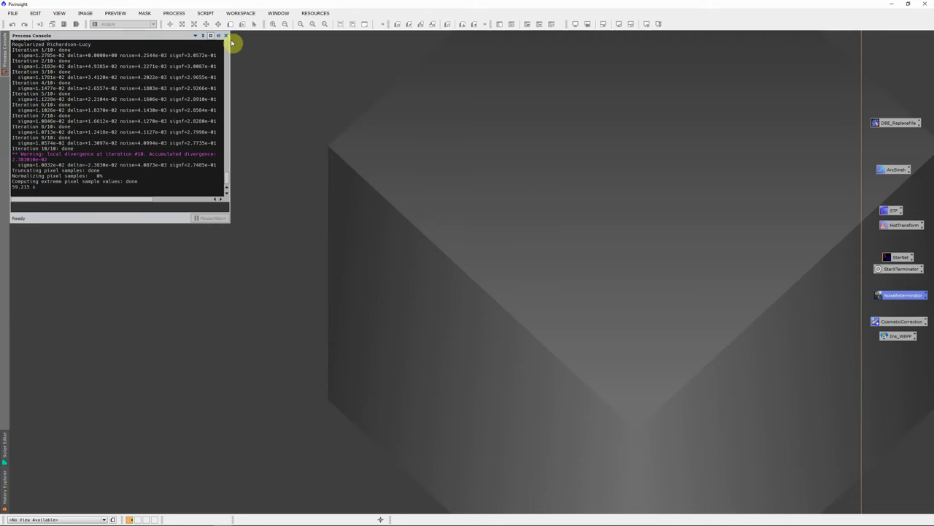
click(169, 14)
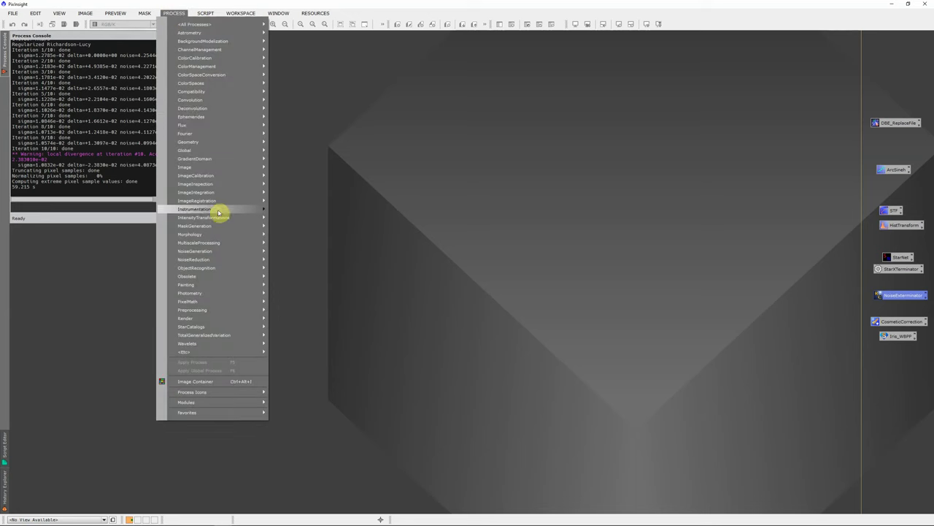
mouse_move(217, 209)
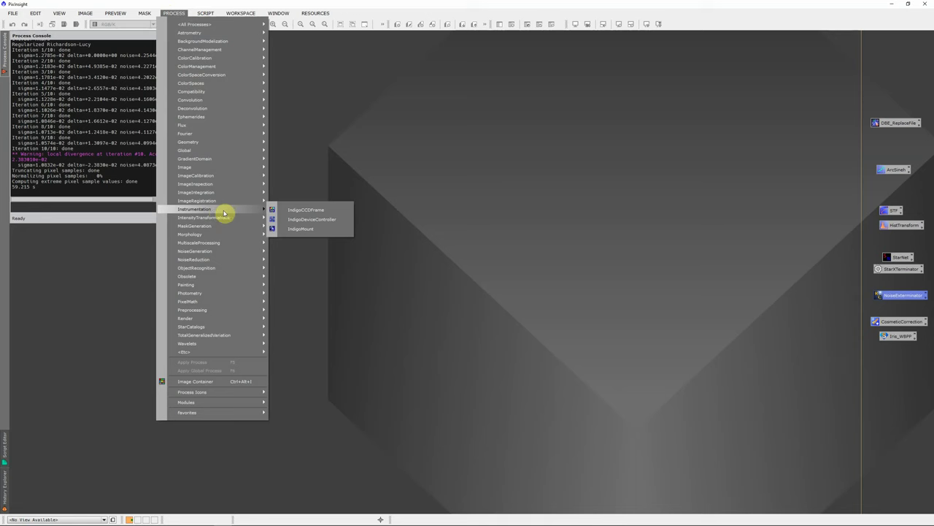
click(286, 189)
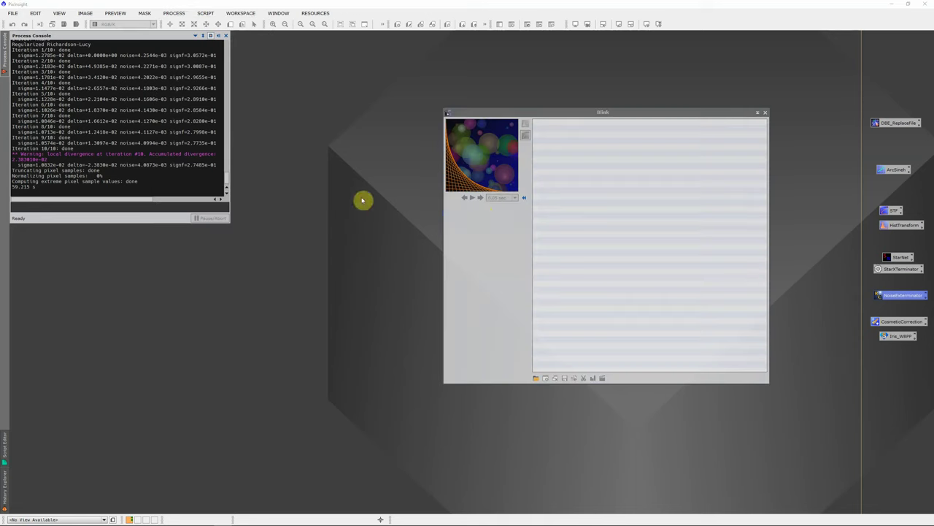
drag(616, 113, 591, 115)
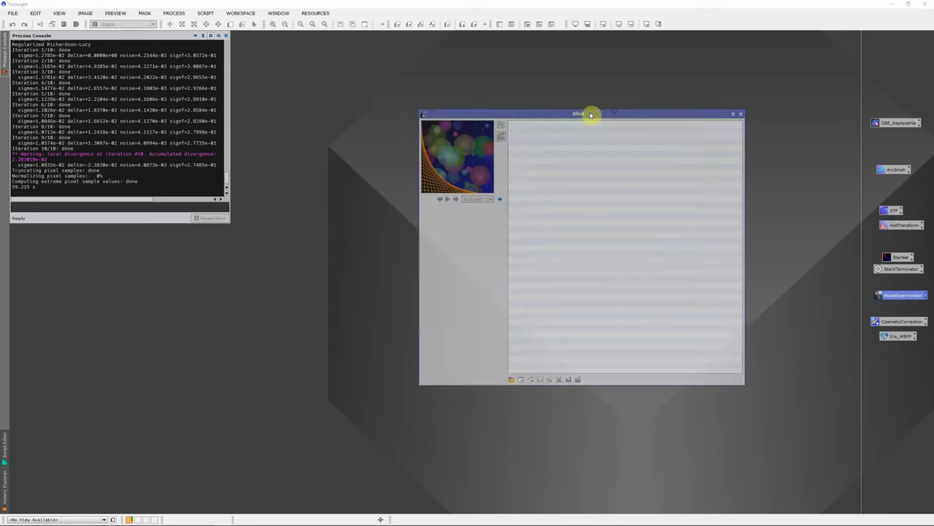
Add all nine M51_Whirlpool Luminance 300s light frames from the 2022-06-07 folder to Blink
click(510, 380)
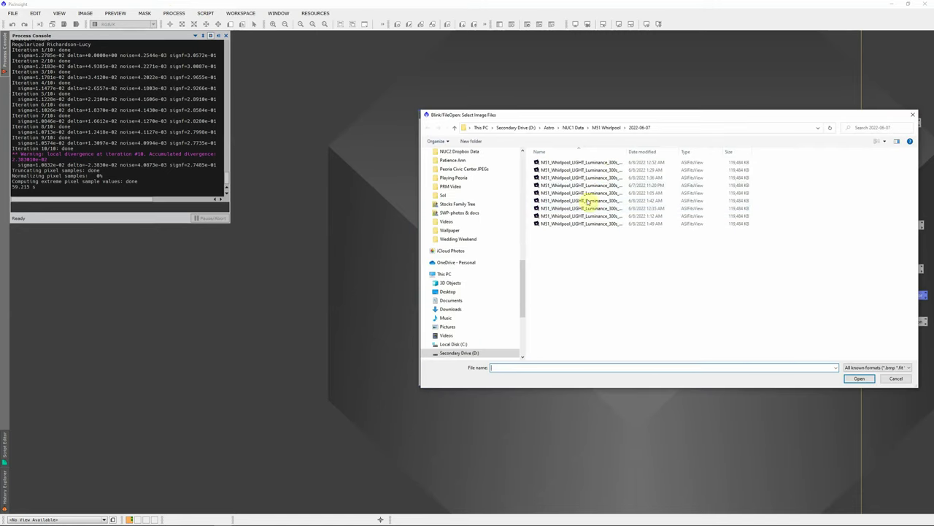
click(601, 163)
shift+click(603, 223)
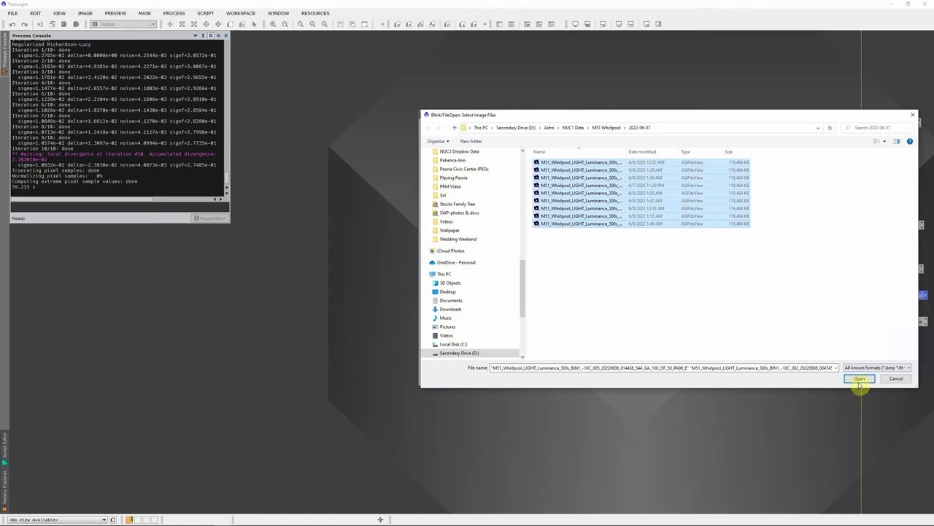
click(859, 378)
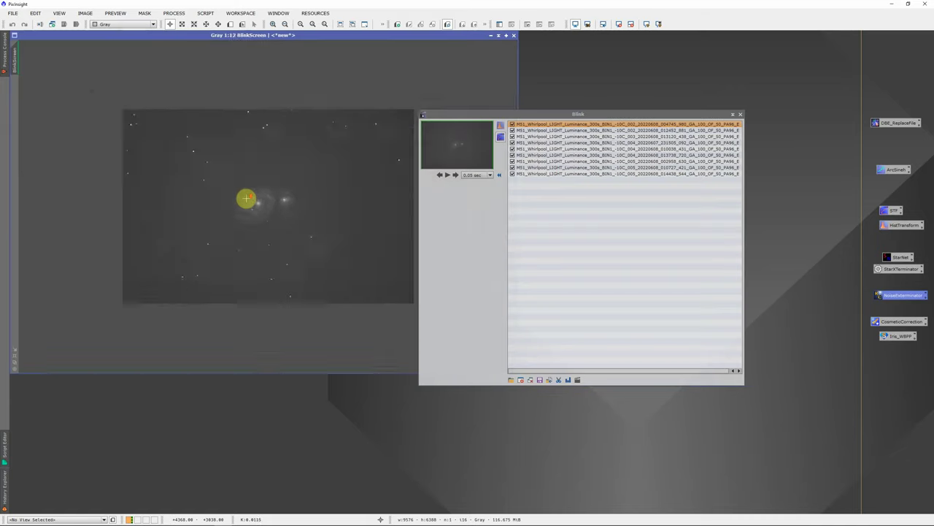
Zoom the BlinkScreen and step through the M51 light frames up to the ninth, ending on the eighth
scroll(247, 199, up, 7)
scroll(247, 199, down, 2)
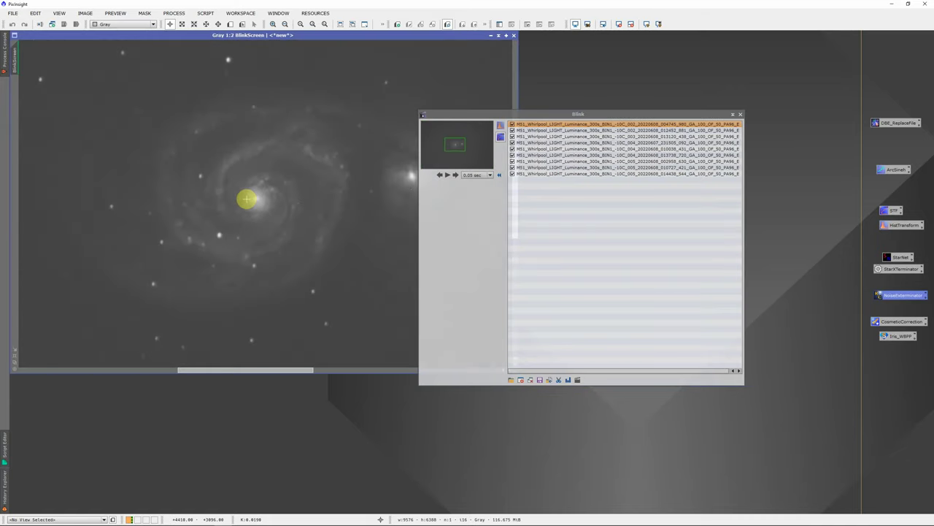
click(594, 130)
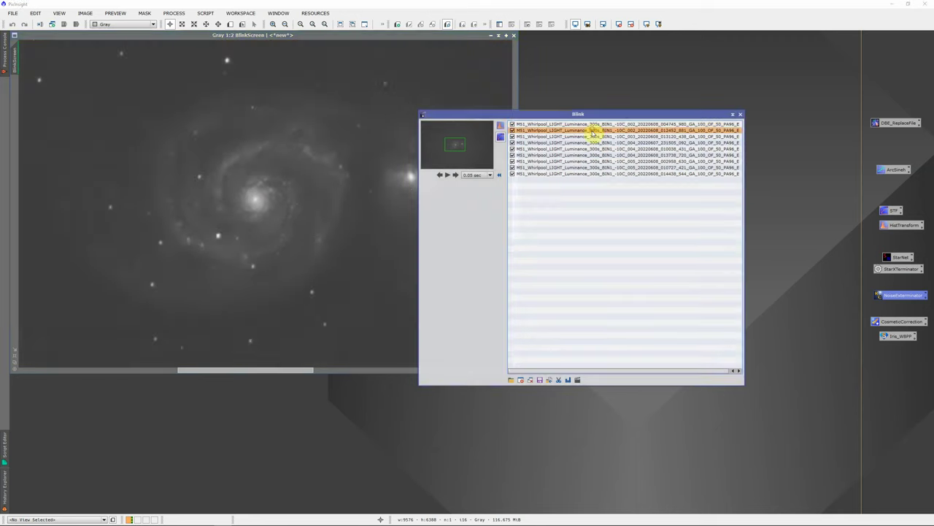
click(592, 137)
click(591, 143)
click(590, 155)
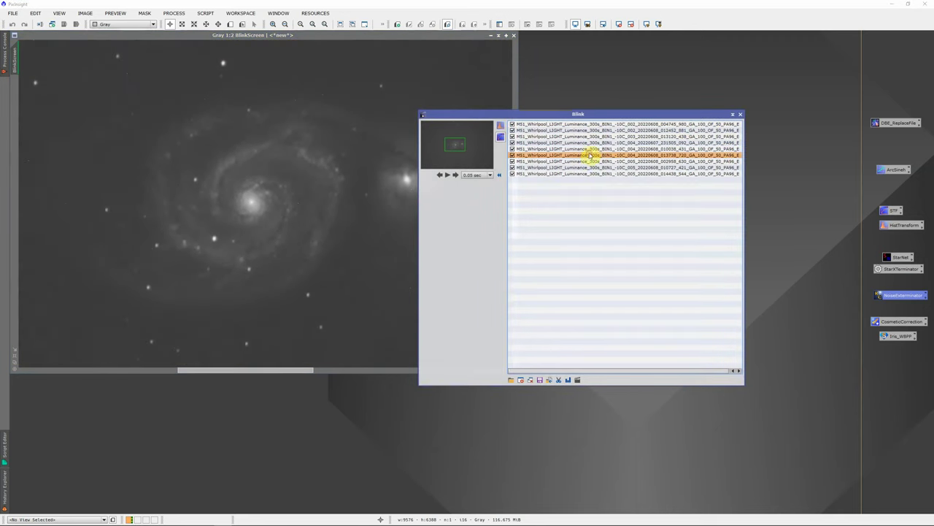
click(582, 162)
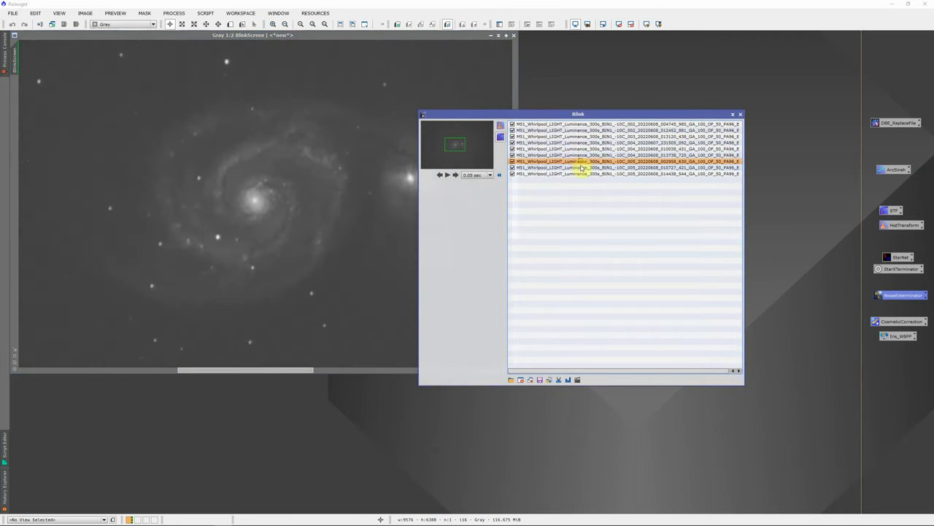
click(582, 167)
click(581, 173)
click(578, 168)
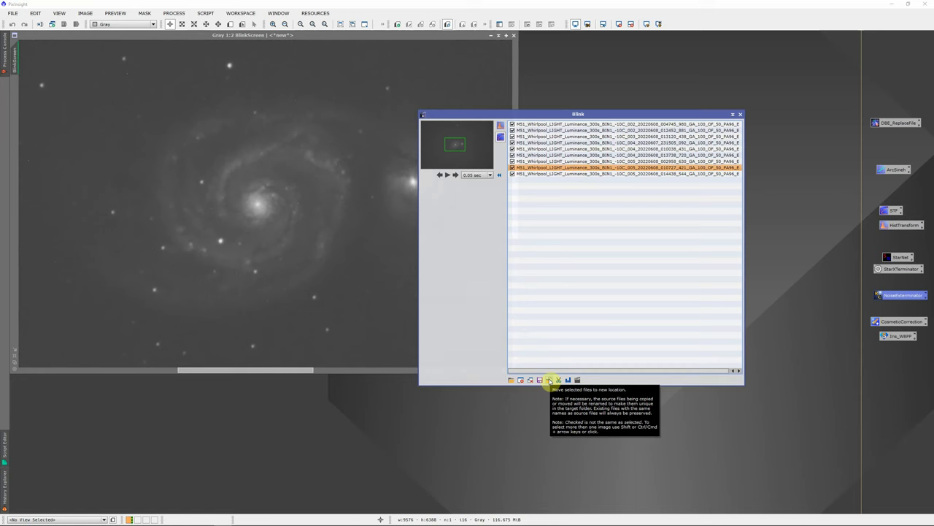
Cancel moving the selected frame files and close the Blink tool
click(549, 380)
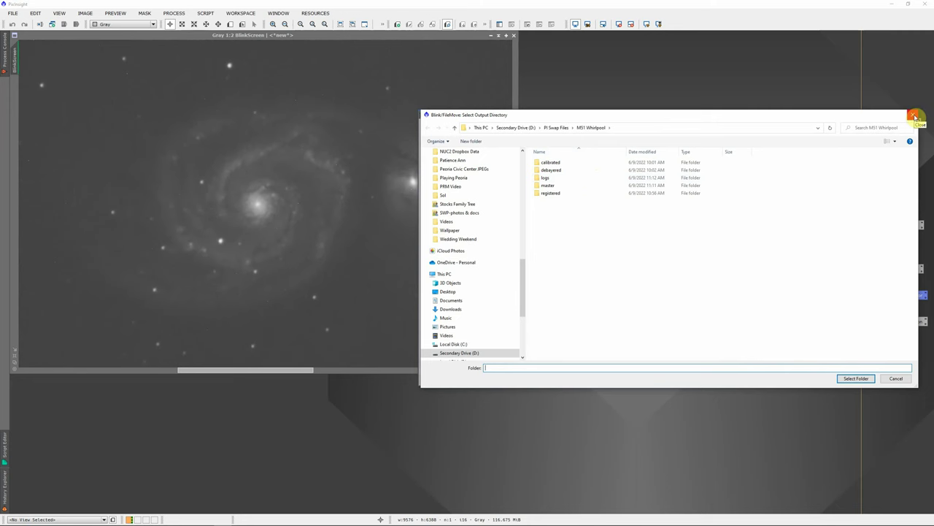
click(916, 117)
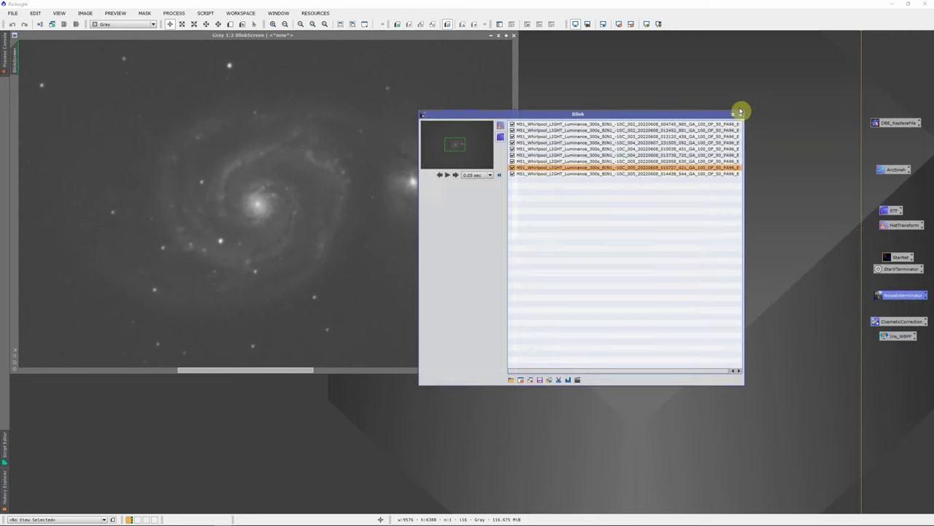
click(739, 116)
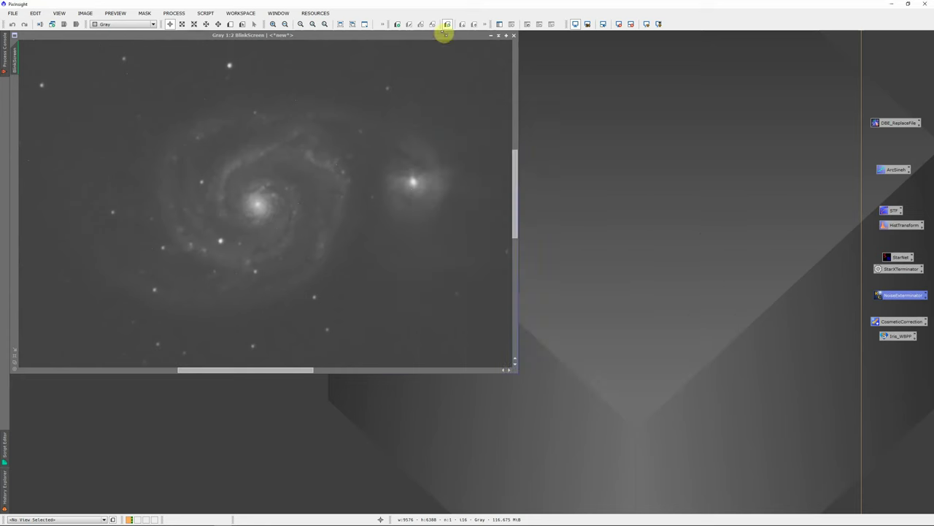
Launch Batch Processing > WeightedBatchPreprocessing, centre its dialog, and show its 40 luminance 300s lights
click(205, 14)
mouse_move(219, 25)
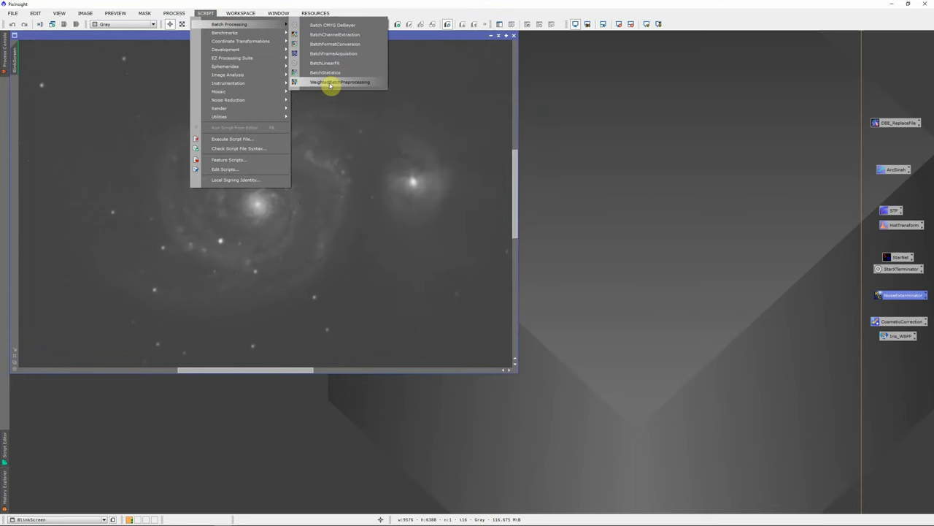
click(330, 83)
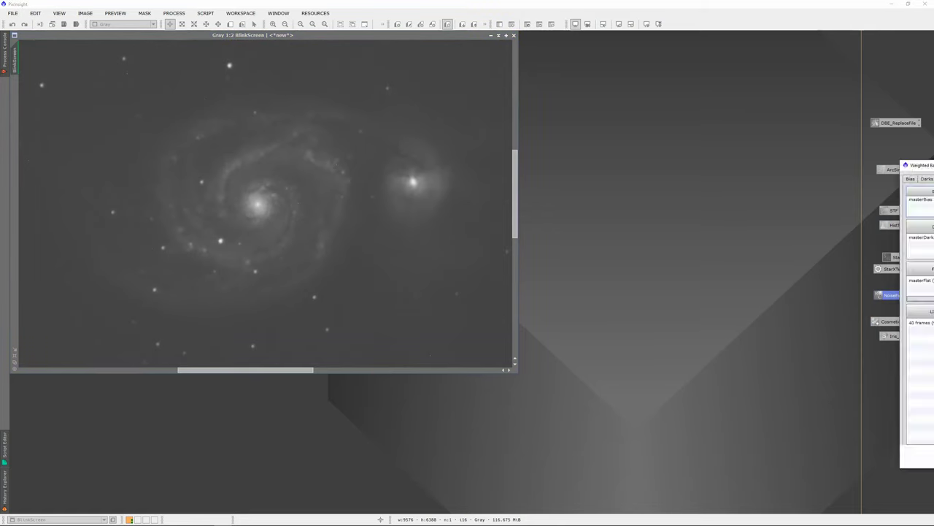
drag(776, 138, 451, 114)
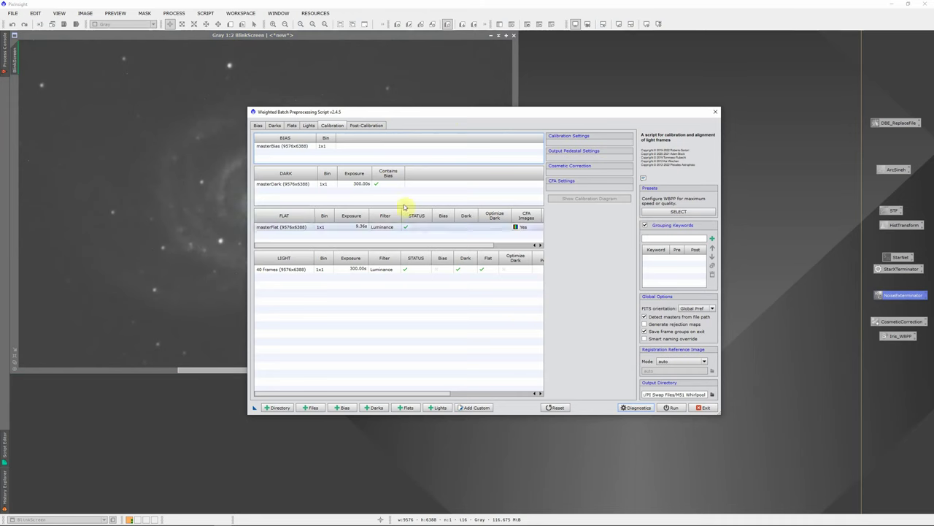
click(309, 125)
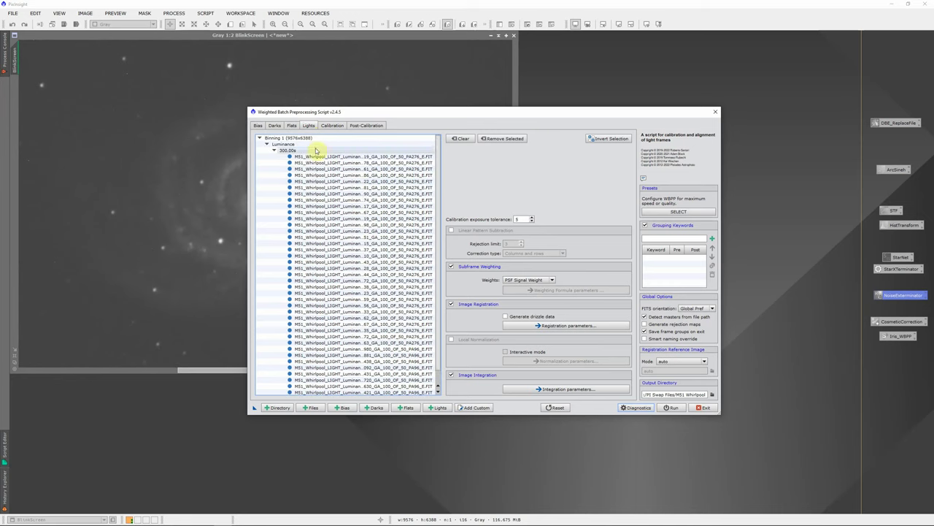
Check integration settings, the Flats, Darks, Bias and Calibration tabs, then select the 40-frame LIGHT group
click(535, 389)
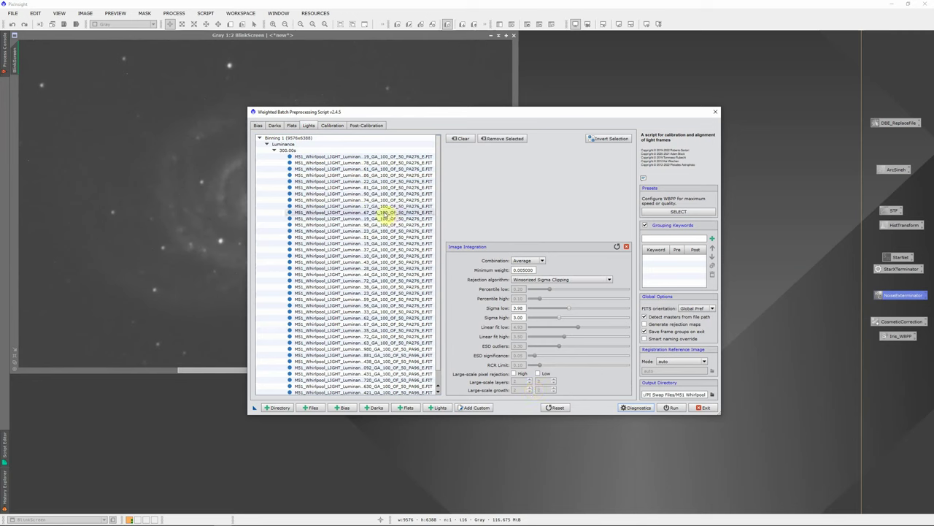
click(295, 126)
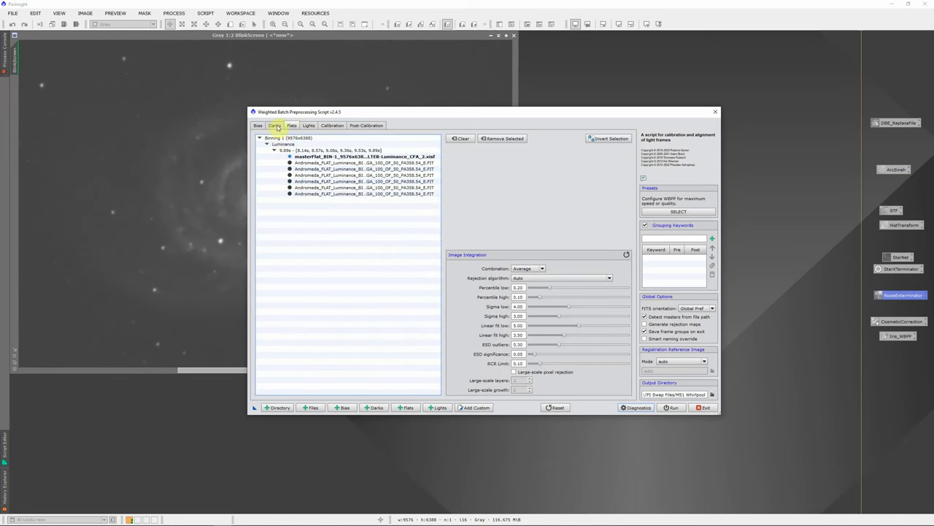
click(276, 126)
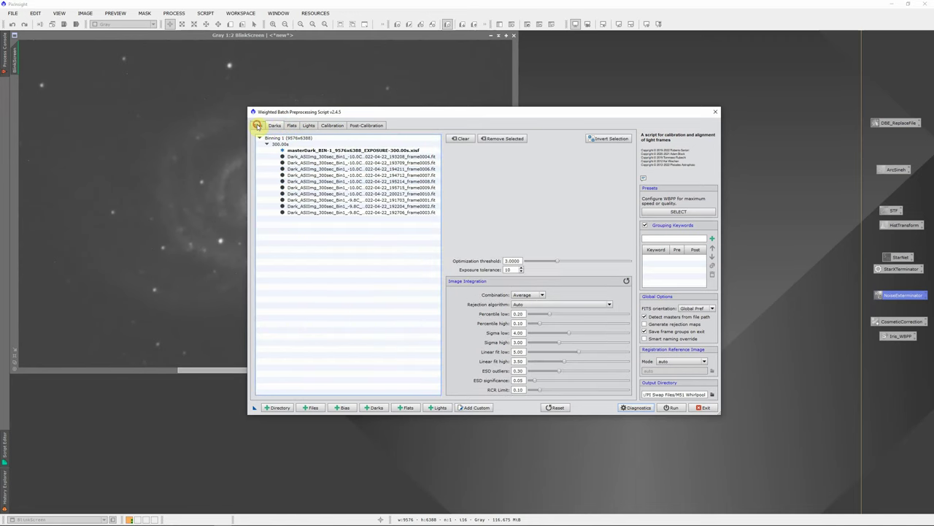
click(258, 126)
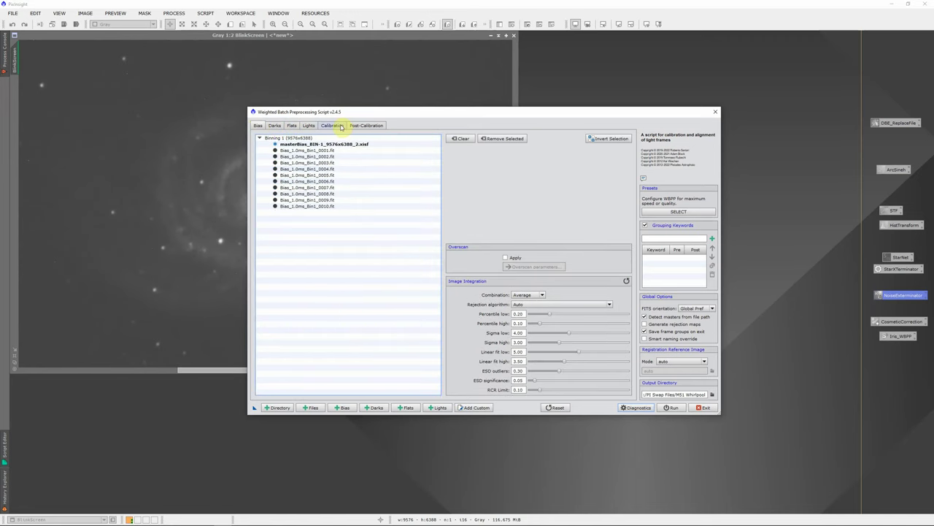
click(336, 127)
click(383, 270)
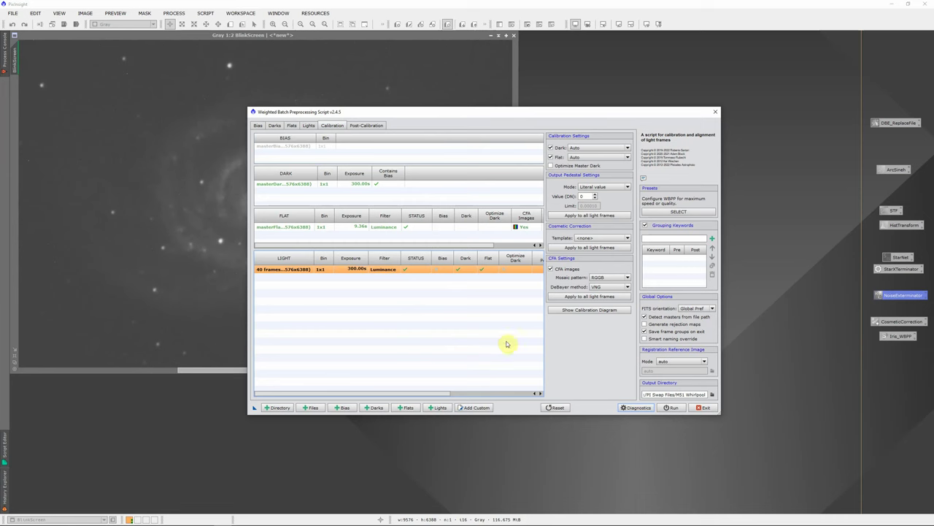
Run WBPP with the CFA light frames to produce separate R, G and B master lights from 40 frames
click(551, 270)
click(672, 409)
click(363, 125)
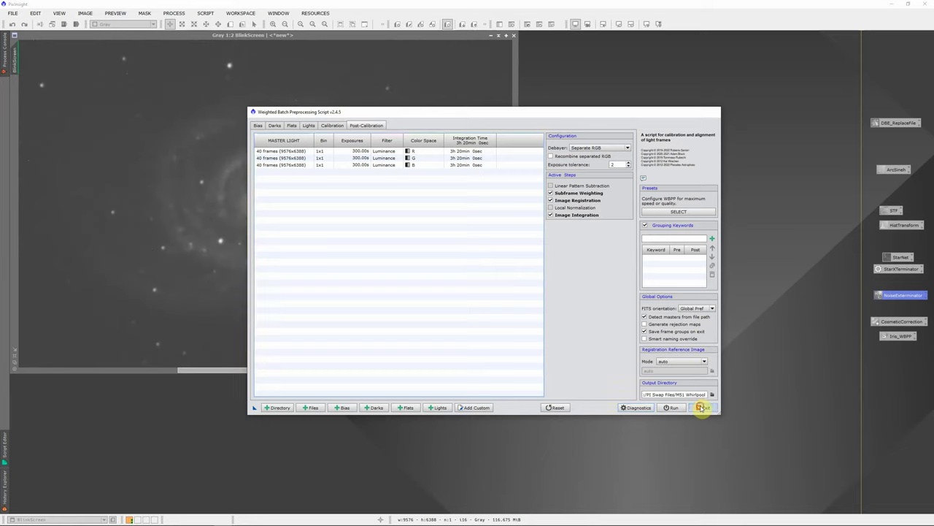
Exit WBPP and Blink, then open the three masterLight files from M51 Whirlpool > master
click(702, 408)
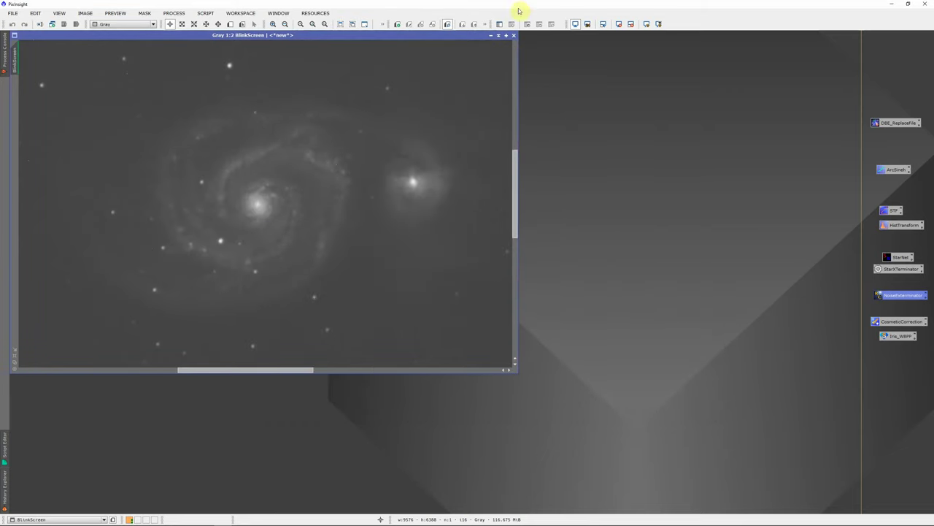
click(515, 36)
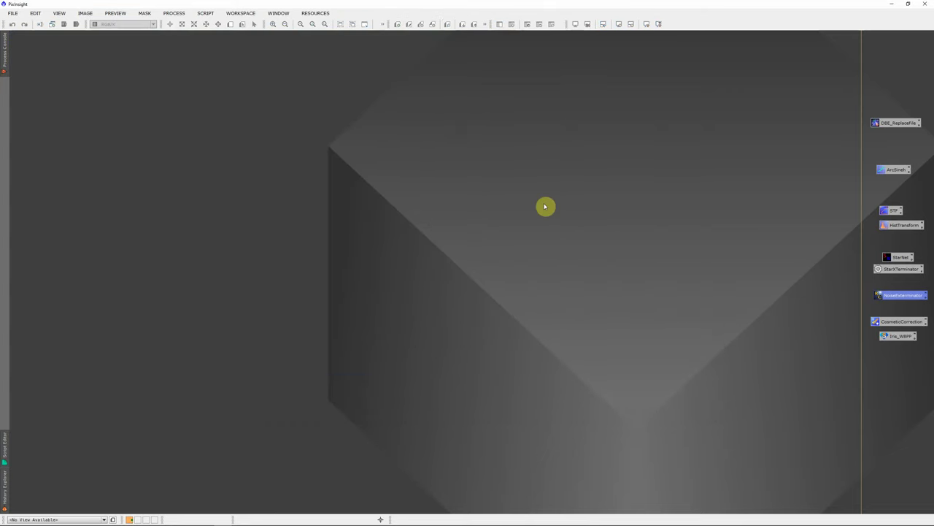
double_click(521, 203)
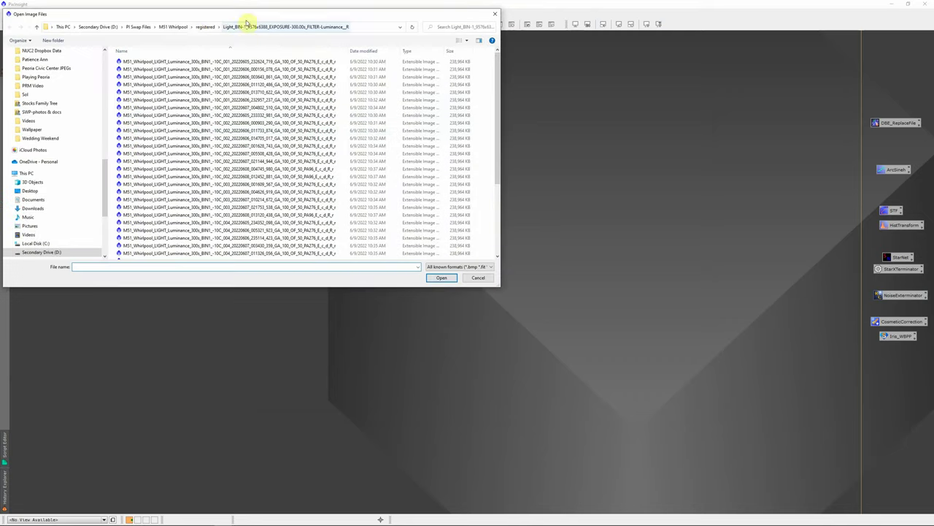
click(175, 27)
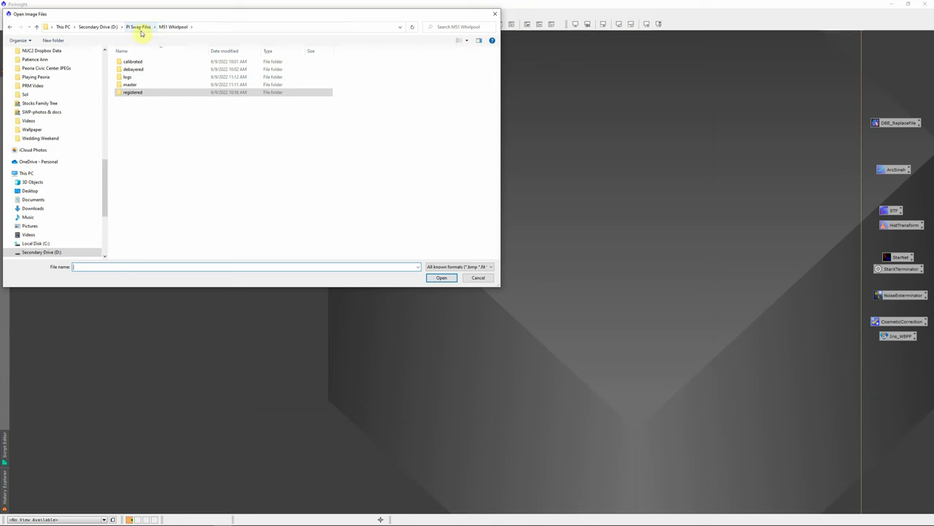
double_click(135, 85)
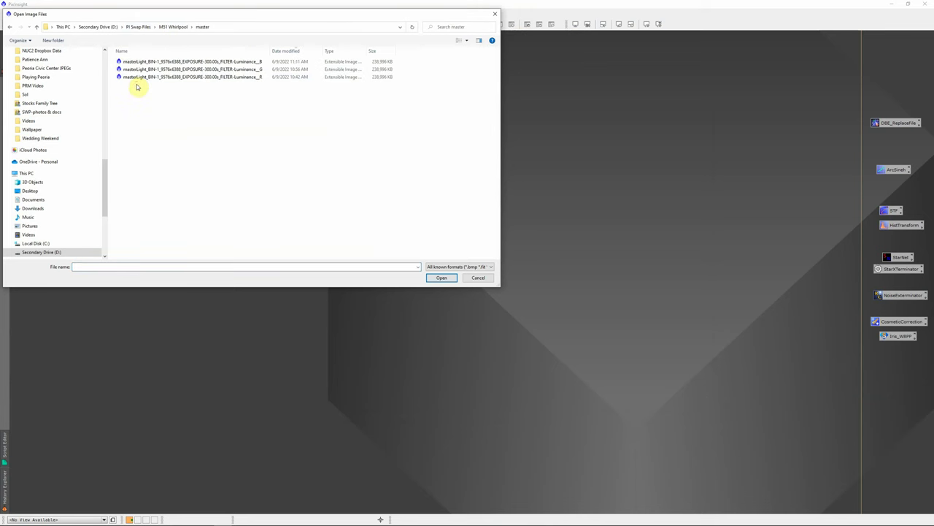
click(249, 61)
shift+click(253, 77)
click(449, 279)
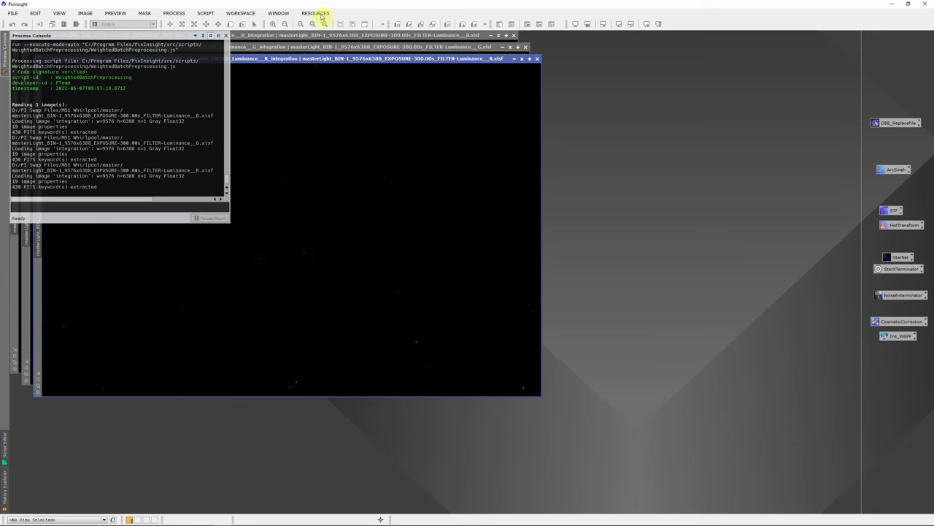
Open ChannelCombination and set the R integration as the red source image
click(175, 13)
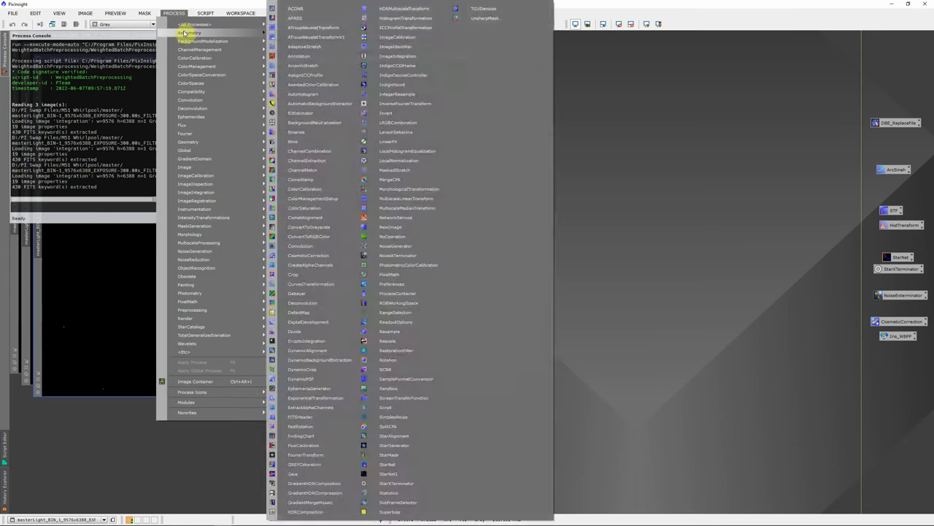
mouse_move(188, 33)
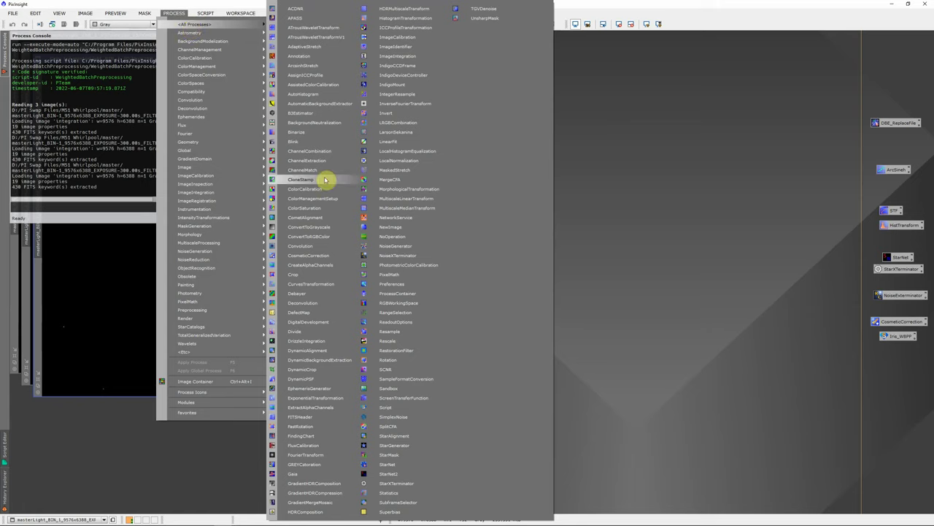
click(326, 151)
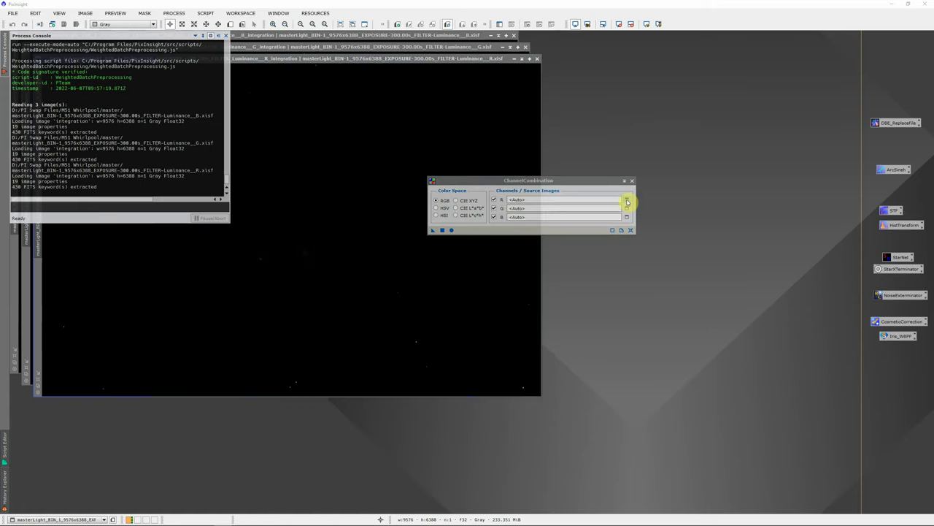
click(627, 201)
click(564, 262)
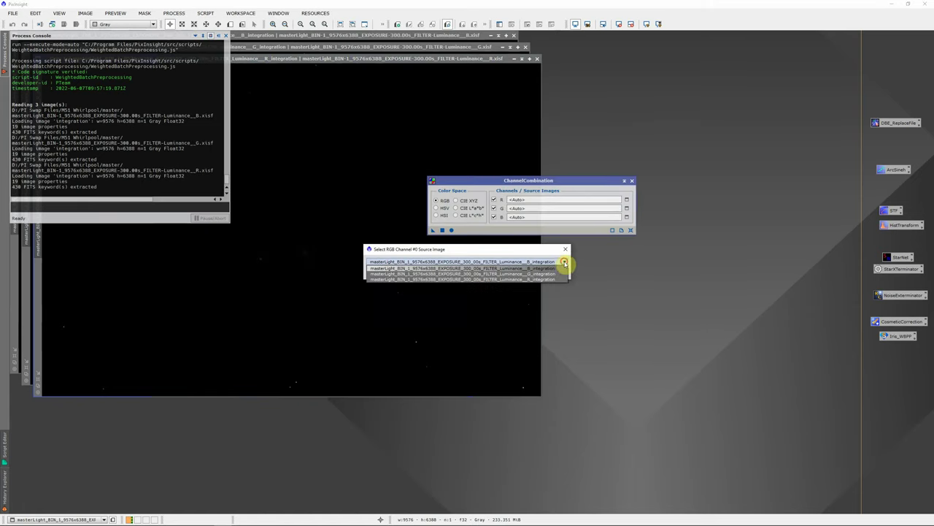
click(543, 279)
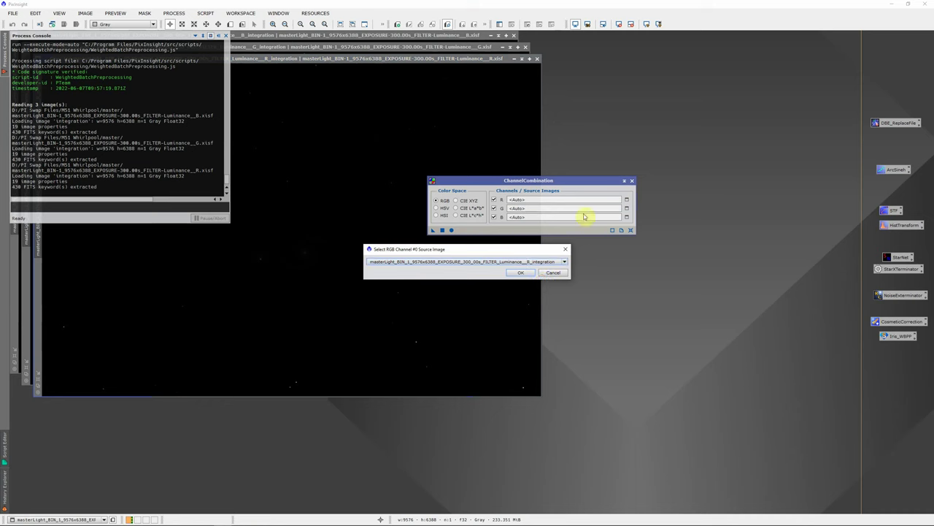
click(520, 272)
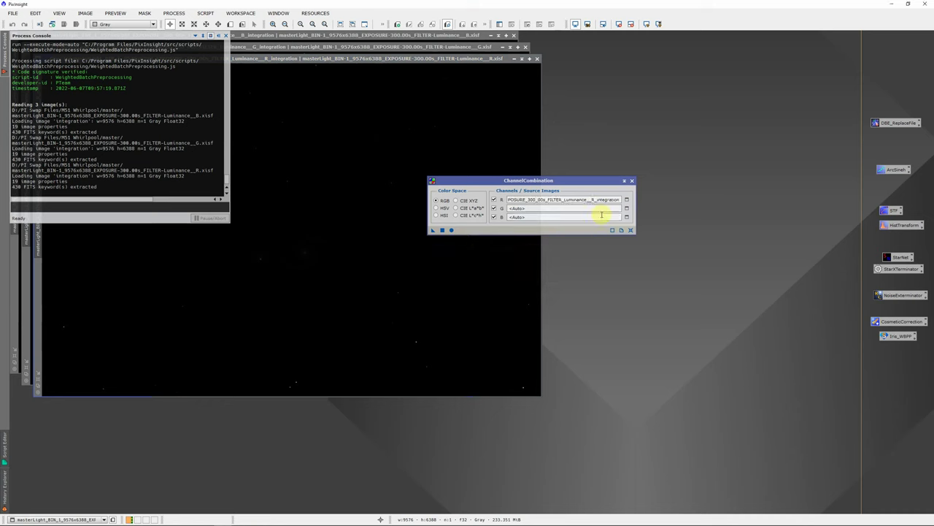
Assign the G and B integrations to green and blue, then combine into Image04
click(627, 209)
click(564, 262)
click(543, 273)
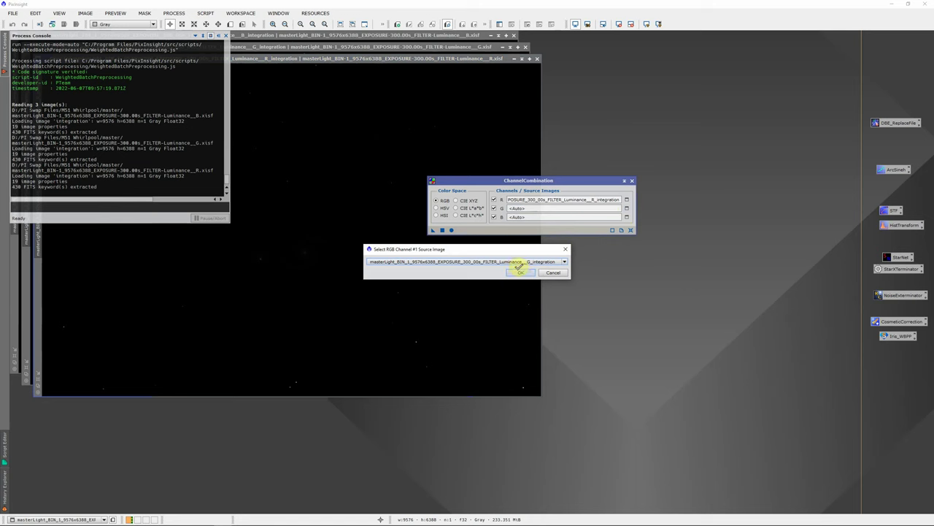
click(521, 272)
click(626, 216)
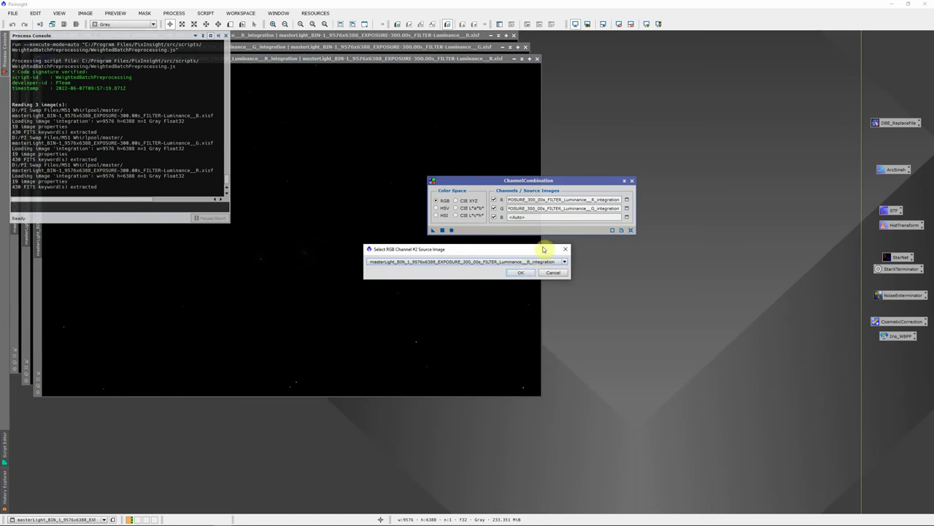
click(525, 270)
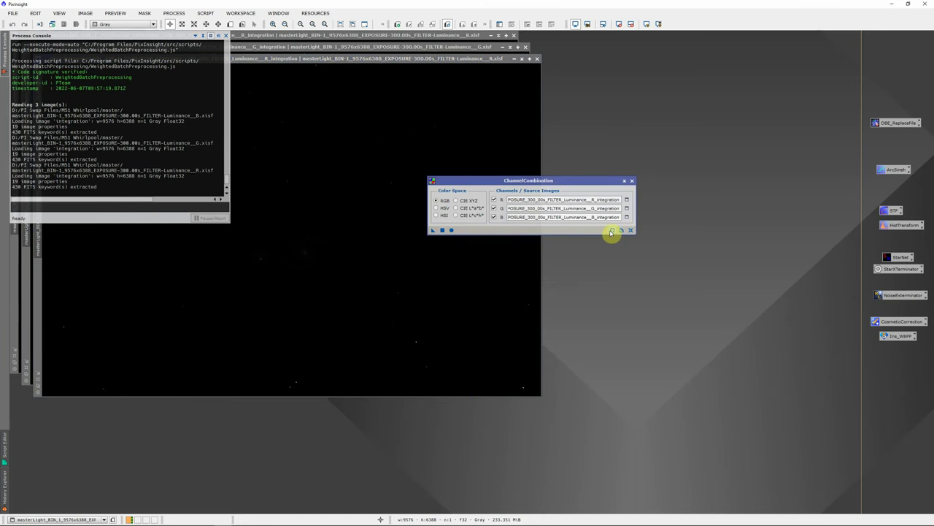
click(452, 231)
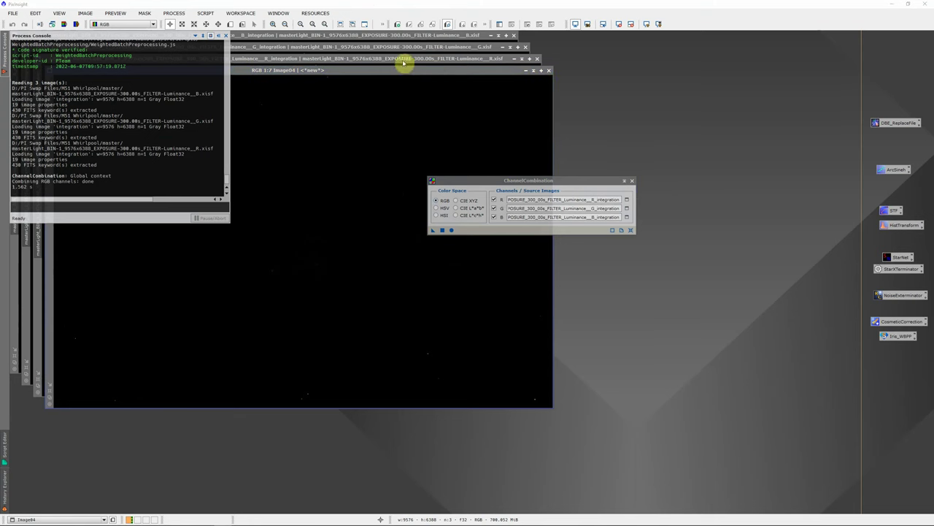
Close ChannelCombination and apply an STF AutoStretch to Image04, revealing the orange-cast galaxy
click(632, 180)
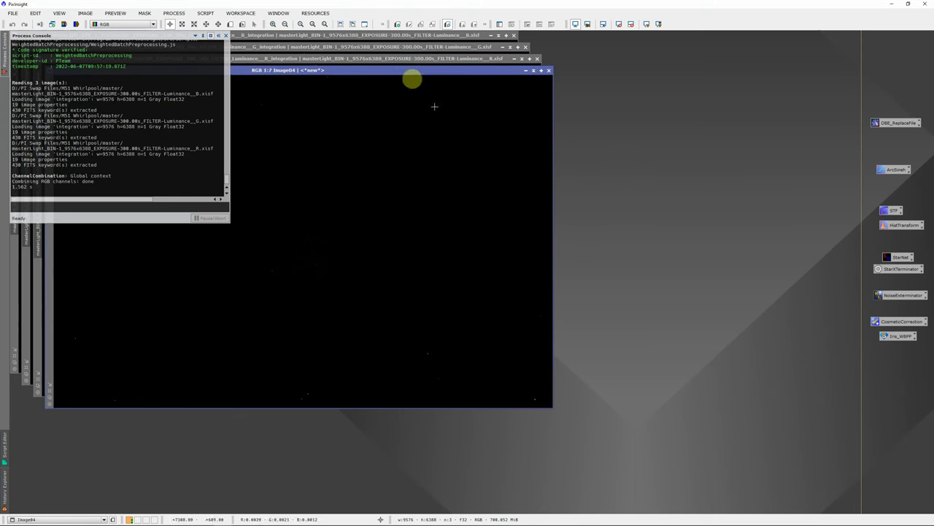
drag(403, 70, 489, 96)
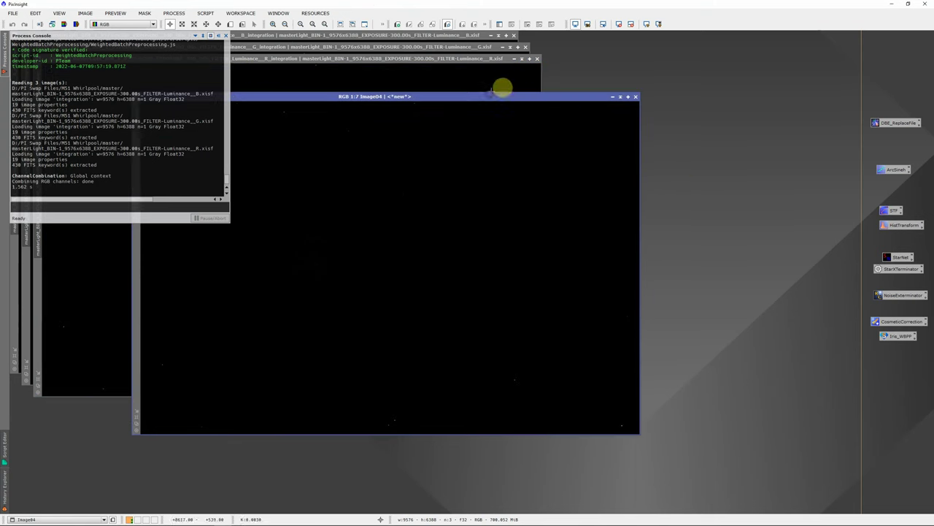
click(646, 23)
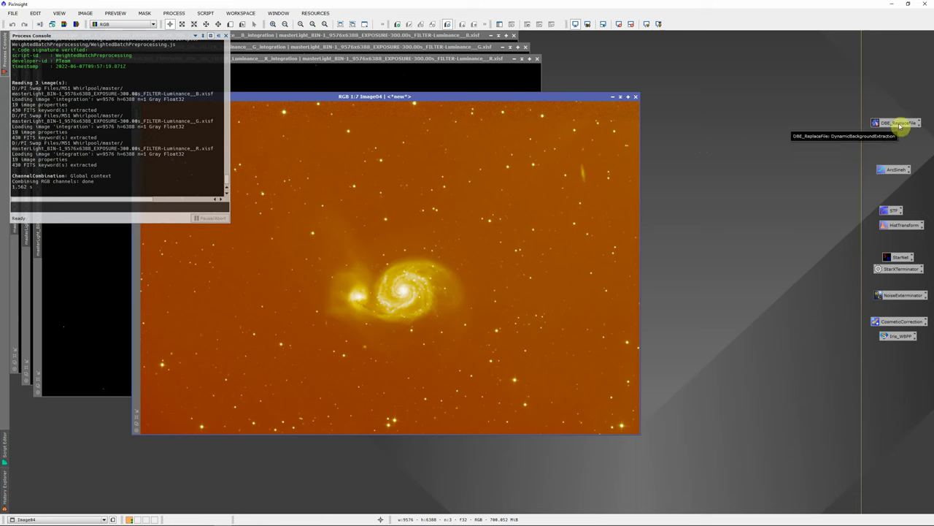
Load the DBE_ReplaceFile samples and shift the top-edge samples down off stars onto clean sky
double_click(899, 123)
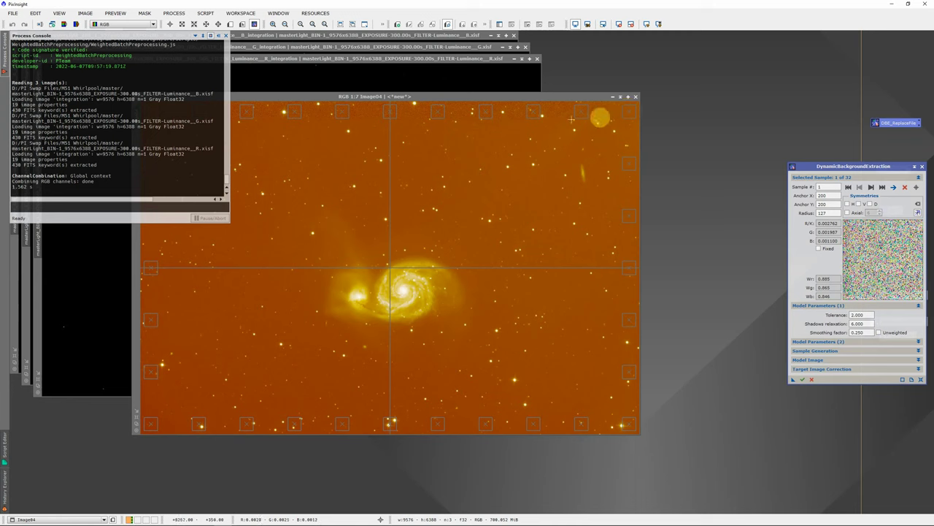
click(627, 137)
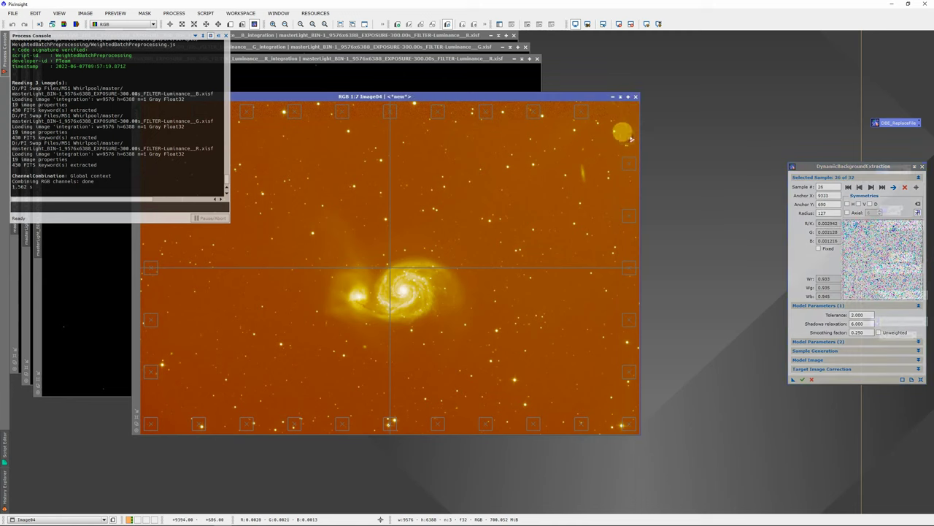
click(581, 126)
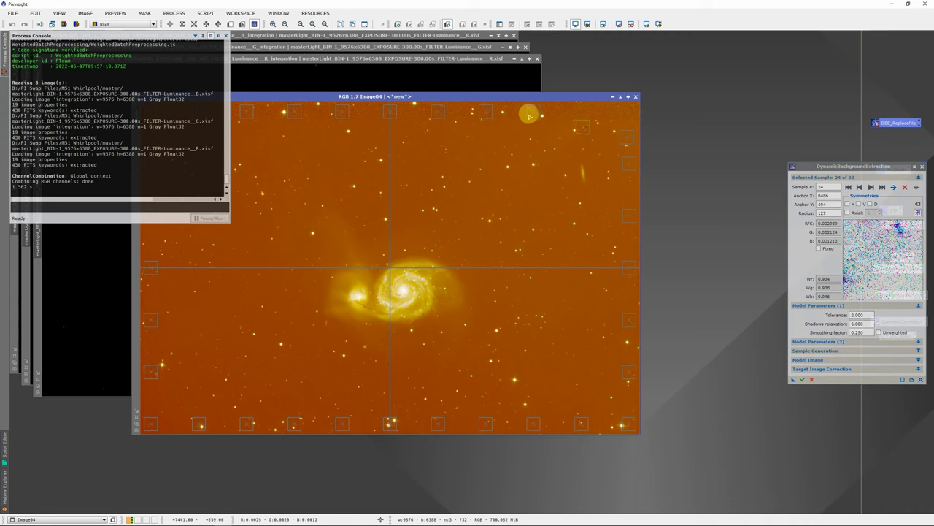
click(484, 113)
drag(438, 111, 442, 134)
drag(392, 109, 385, 128)
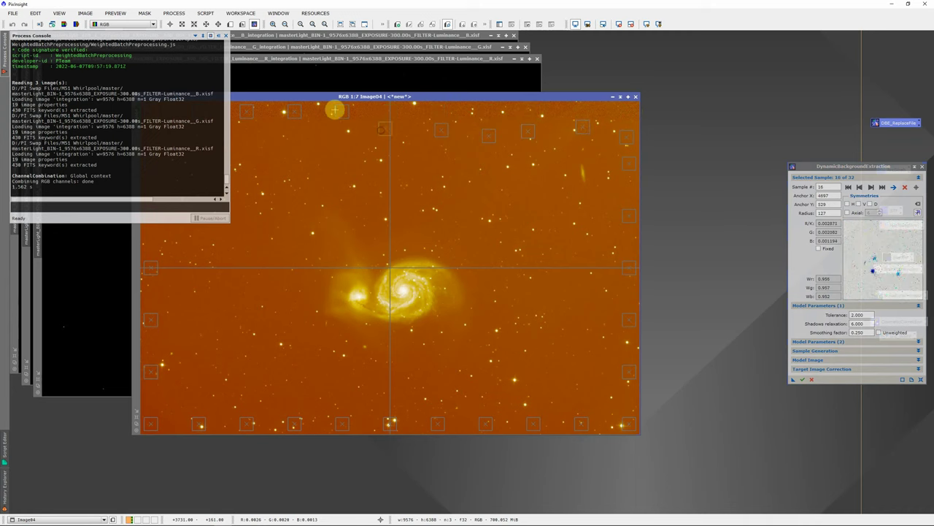
drag(335, 109, 326, 154)
Move the remaining top-left samples, including the corner sample, onto empty background
click(296, 113)
drag(298, 112, 297, 142)
drag(373, 95, 440, 91)
drag(319, 110, 333, 138)
drag(270, 108, 275, 145)
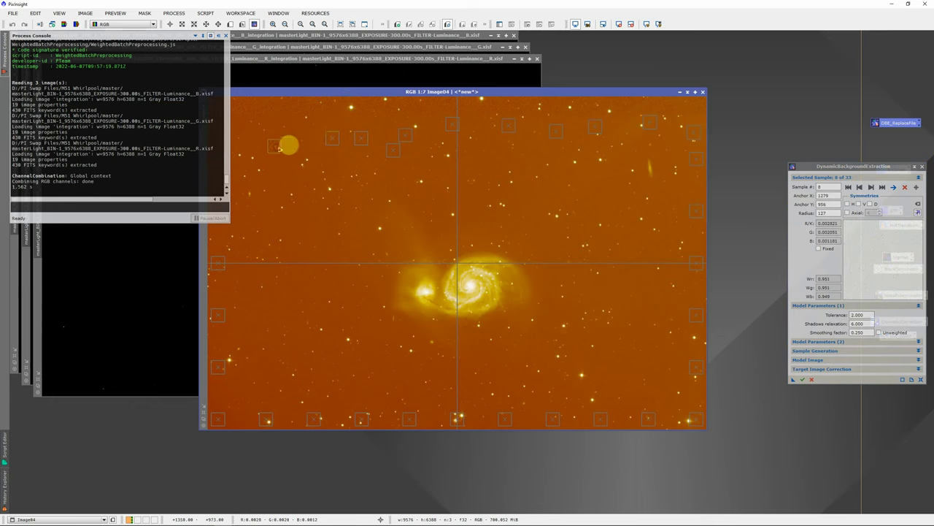
drag(278, 94, 303, 94)
click(248, 109)
drag(248, 110, 261, 128)
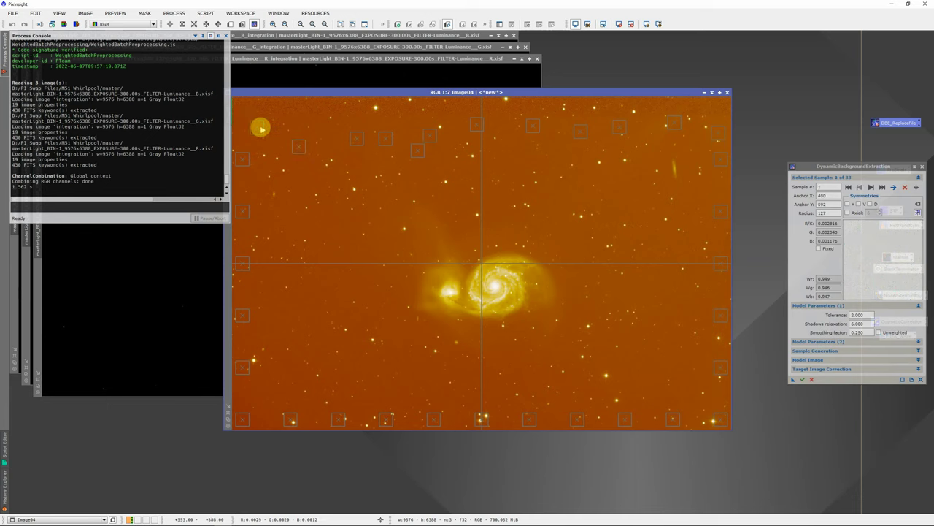
drag(857, 168, 819, 161)
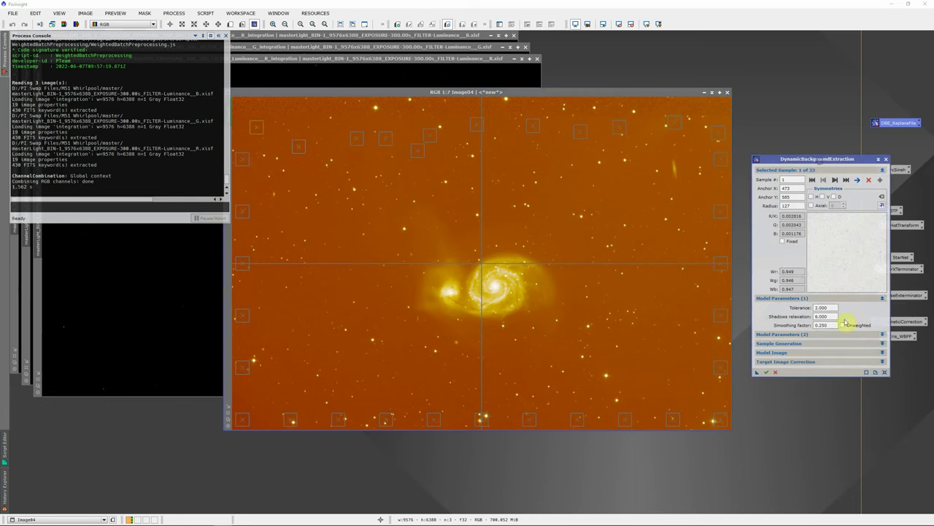
Apply DBE globally to Image04, then close DBE and confirm ending the dynamic session
click(768, 372)
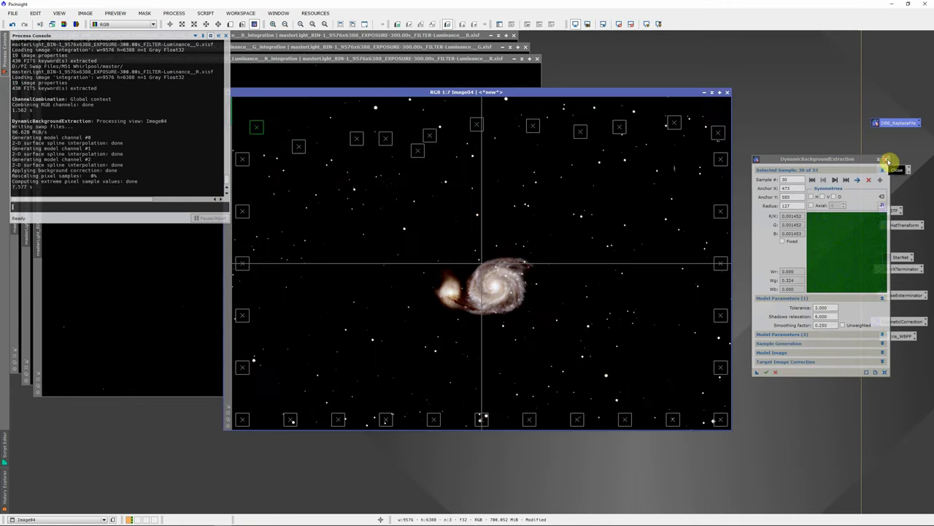
click(886, 159)
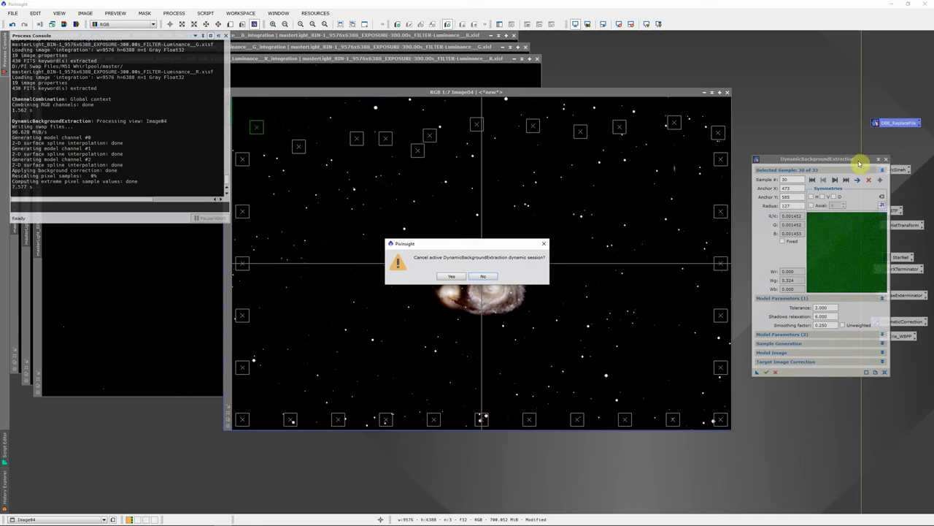
click(451, 277)
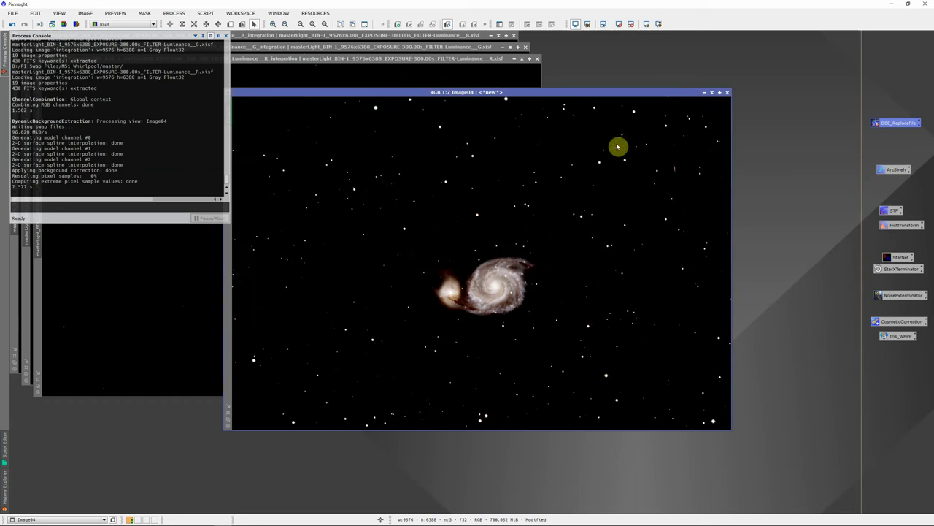
Recompute the STF AutoStretch on the background-corrected Image04
click(646, 24)
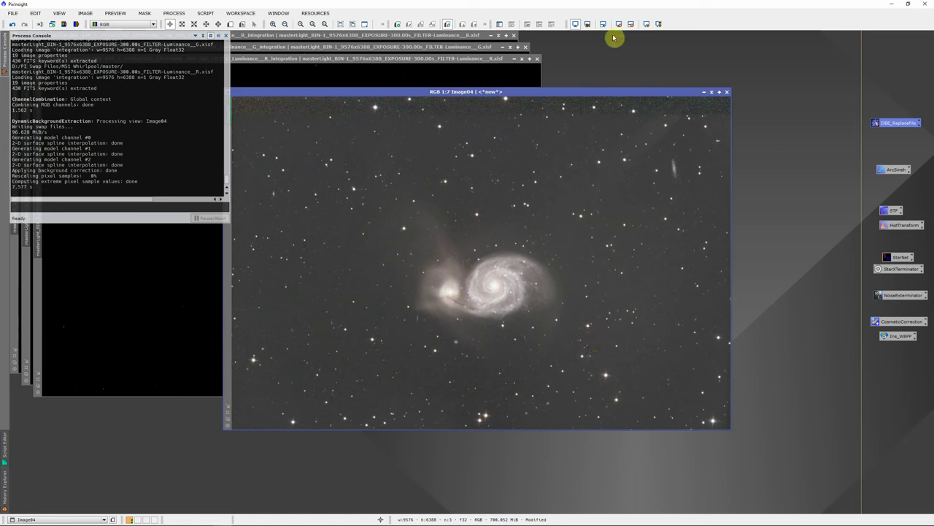
Reset STF and apply ArcsinhStretch to Image04 with stretch factor 751 and black point 0.001342
click(576, 24)
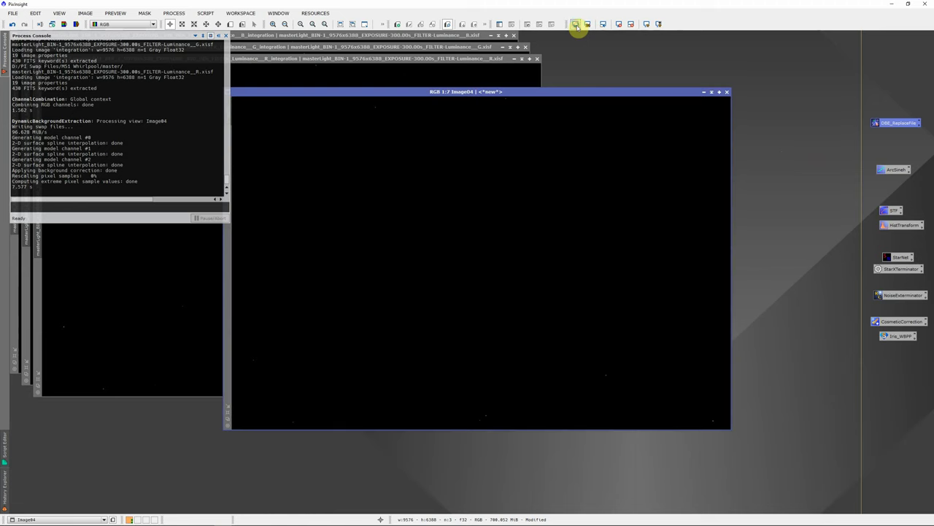
double_click(896, 171)
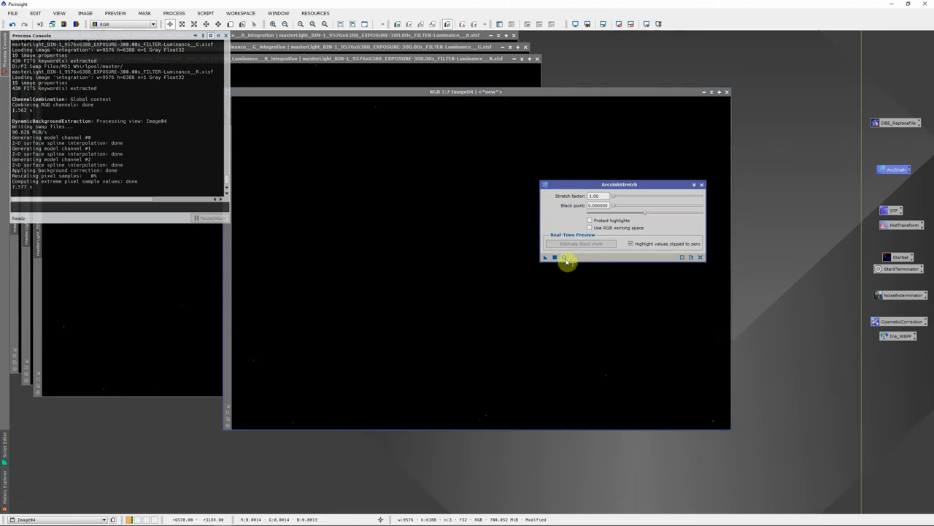
click(564, 258)
drag(354, 40, 466, 77)
drag(615, 197, 699, 202)
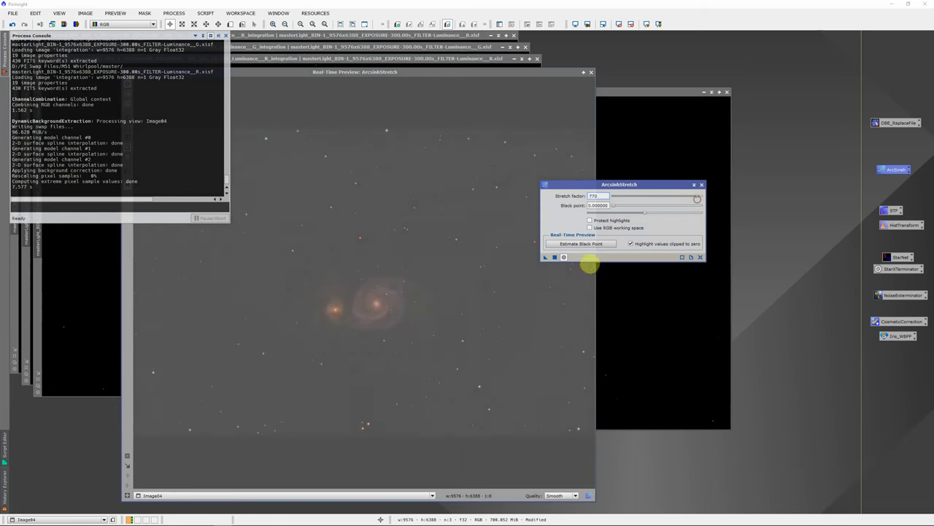
click(576, 243)
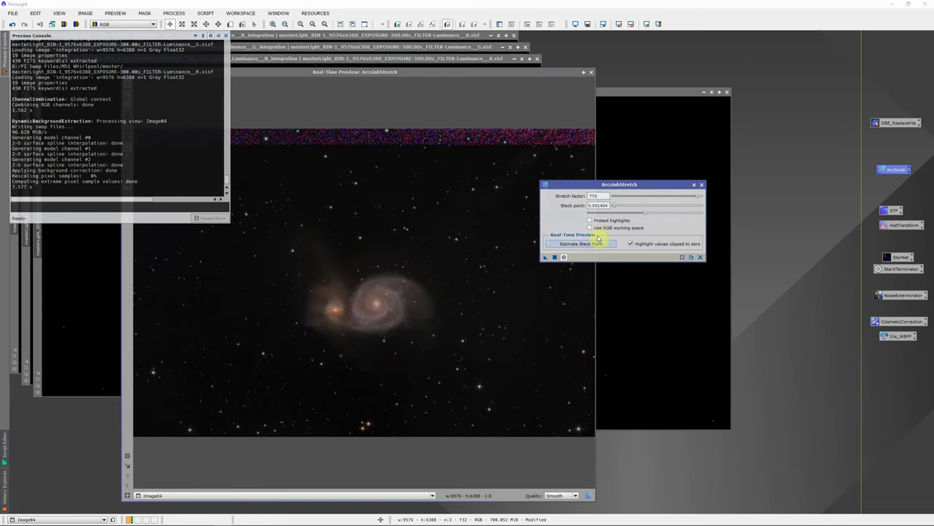
drag(643, 212, 639, 214)
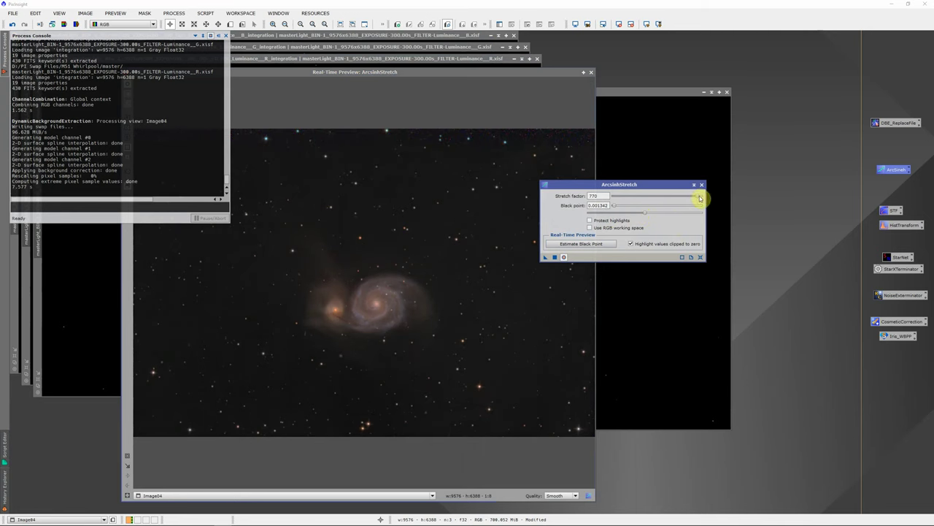
drag(698, 196, 697, 198)
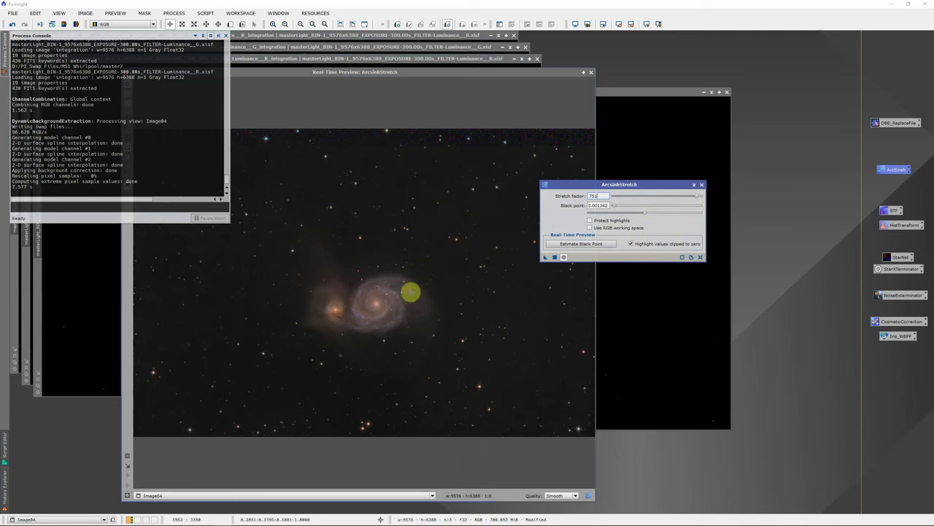
click(555, 257)
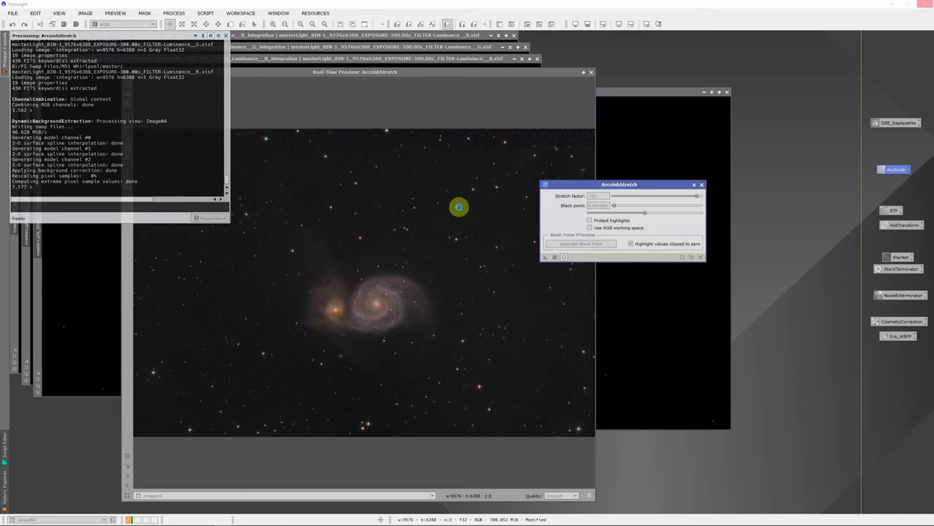
key(F5)
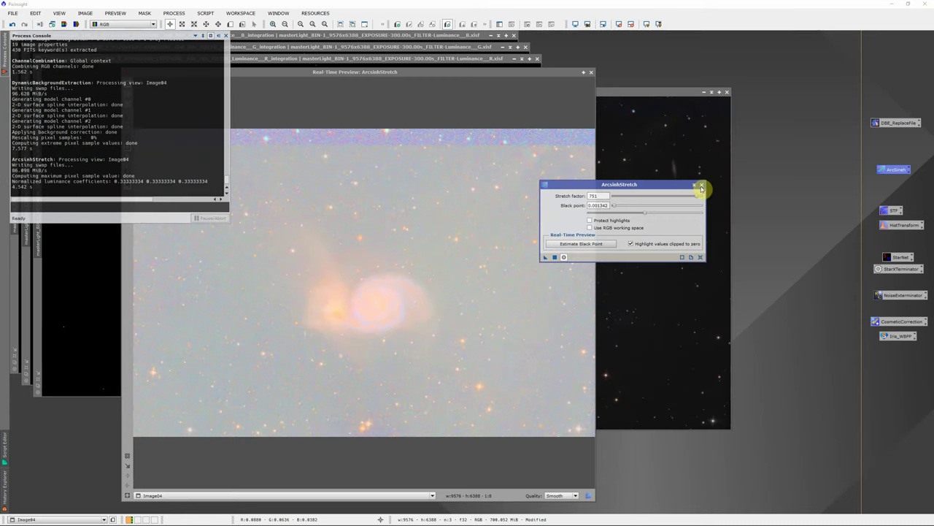
Apply HistogramTransformation to Image04 with midtones about 0.2232 and shadows 0.0367
click(700, 186)
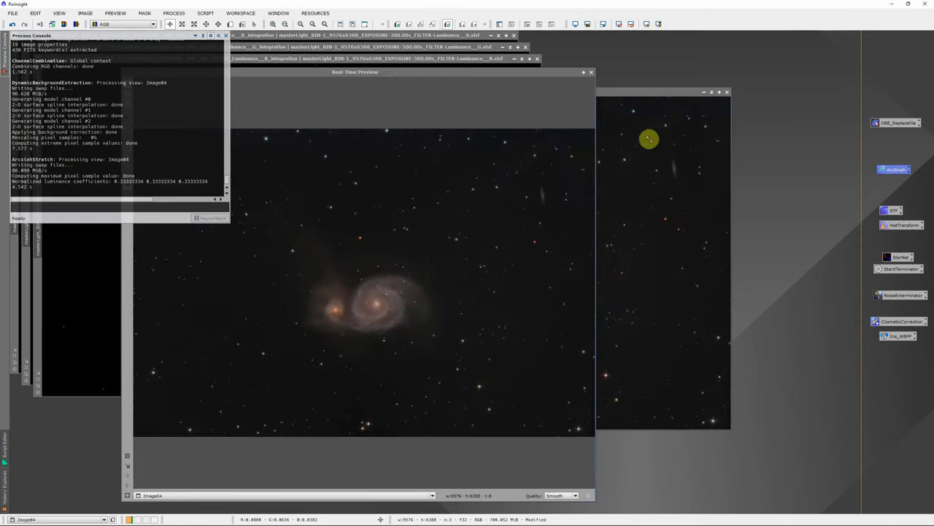
click(591, 72)
click(911, 226)
double_click(911, 226)
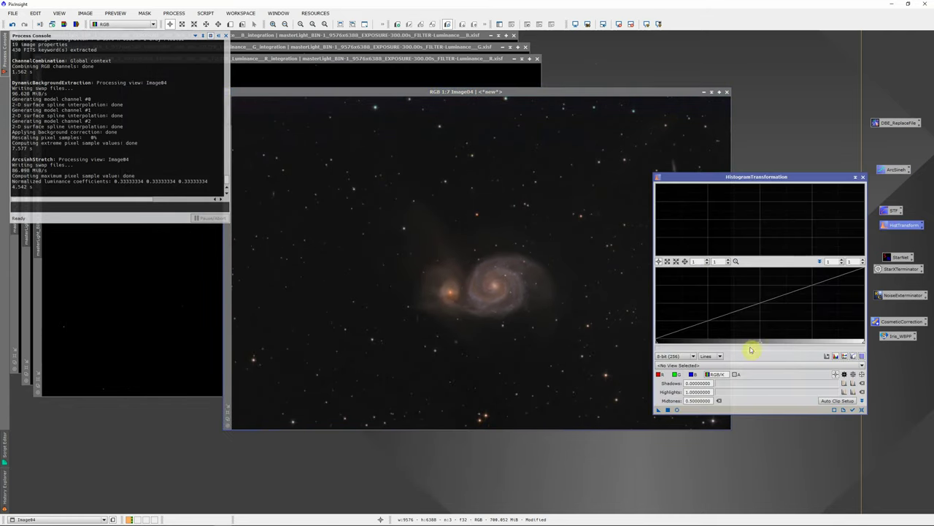
drag(756, 345, 731, 344)
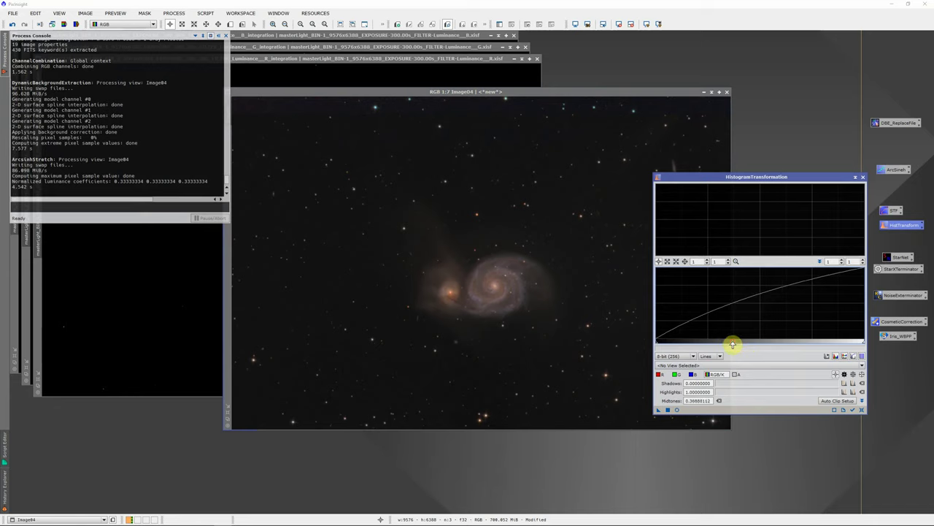
click(676, 409)
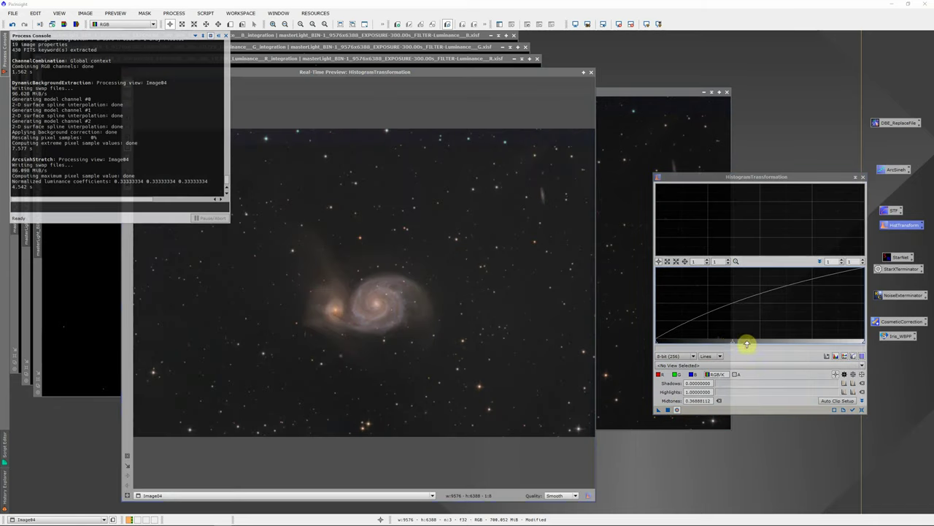
drag(731, 344, 662, 344)
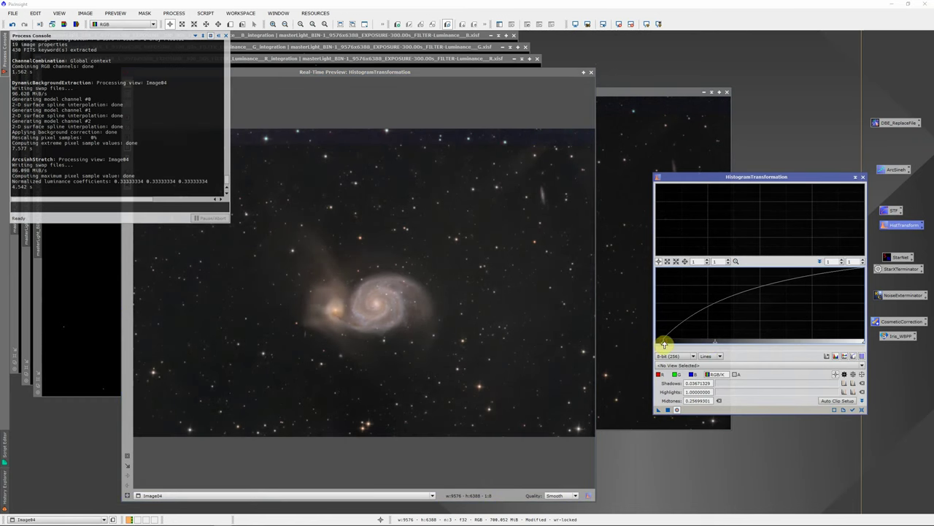
drag(717, 344, 708, 344)
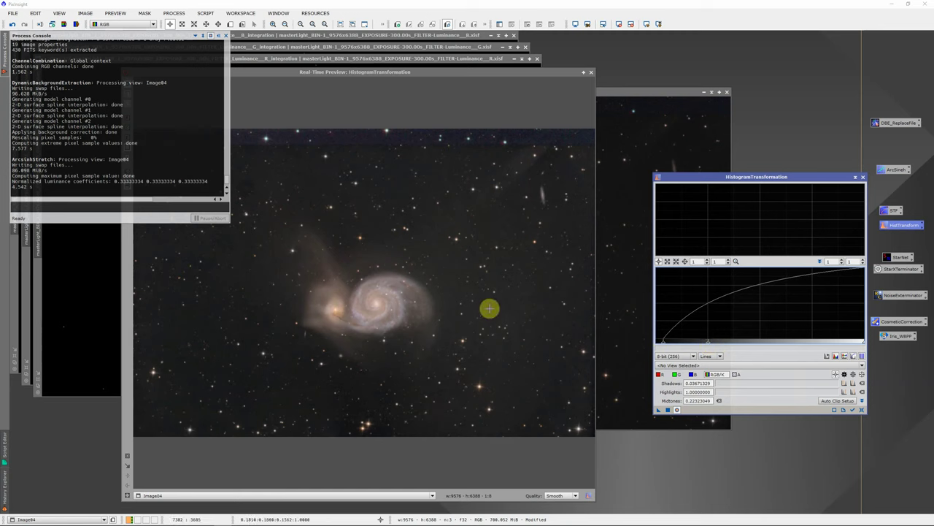
click(666, 408)
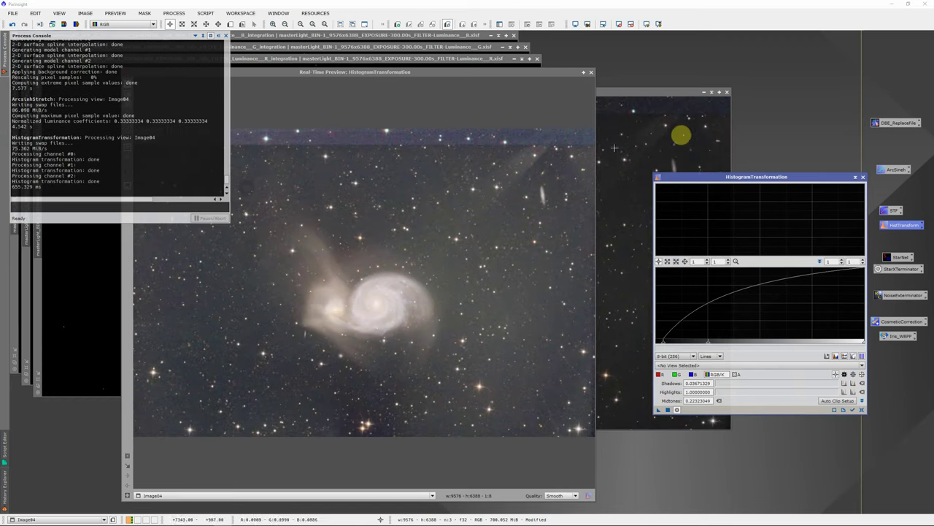
click(858, 176)
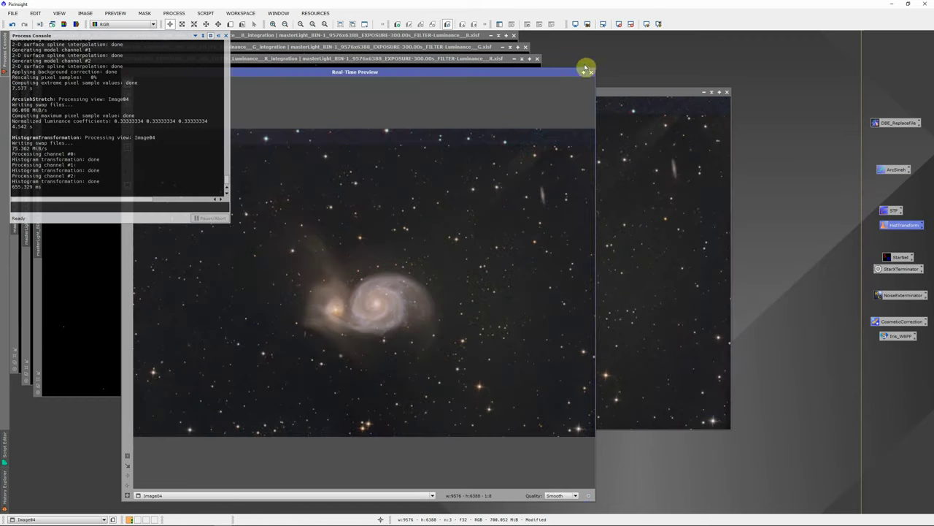
Zoom Image04 to 1:1 and drop the NoiseXTerminator process icon onto it to denoise
click(591, 72)
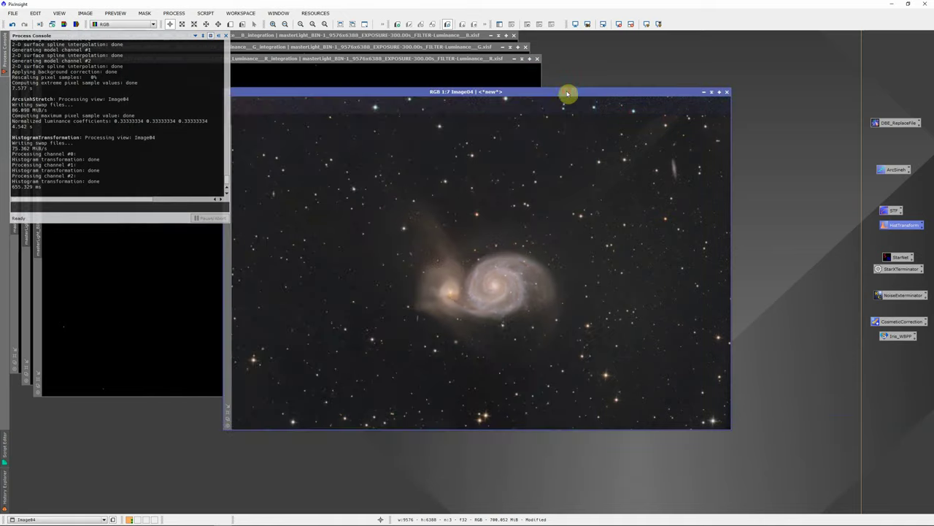
drag(567, 91, 562, 97)
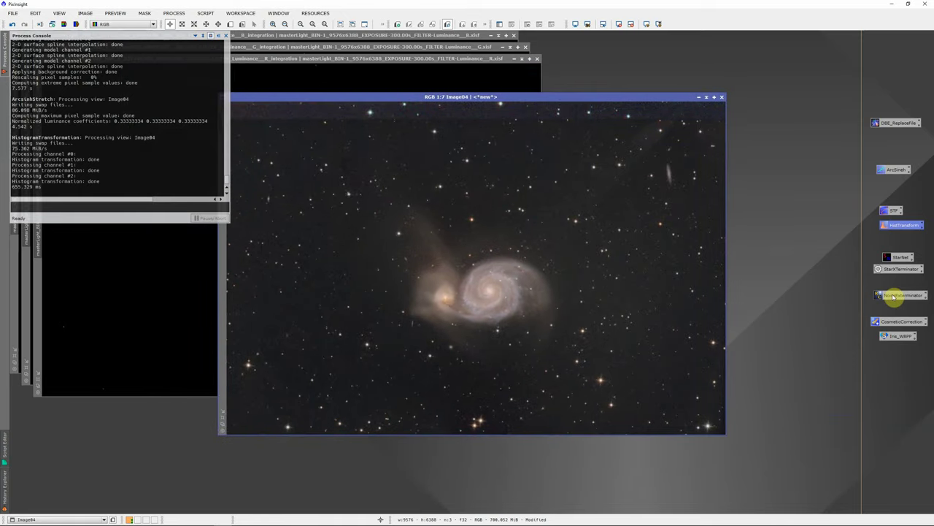
scroll(574, 282, up, 6)
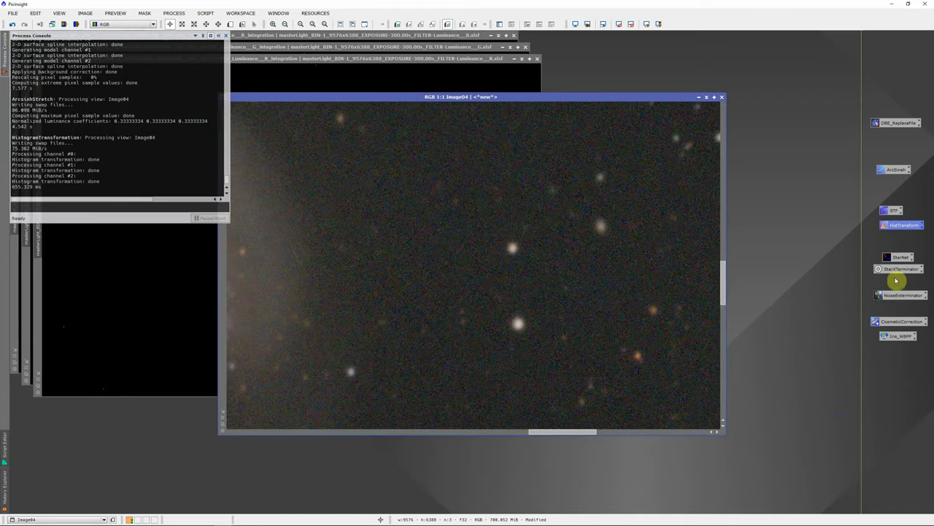
drag(897, 295, 495, 242)
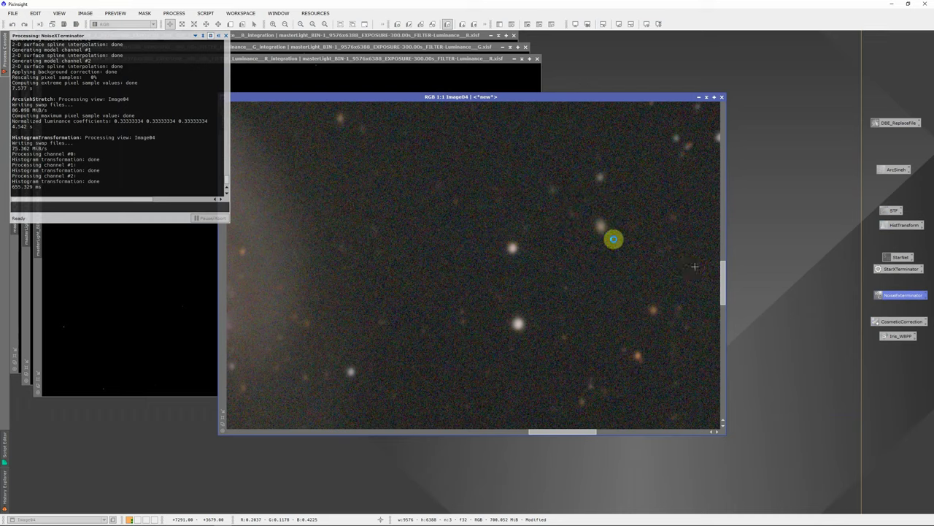
drag(613, 239, 610, 244)
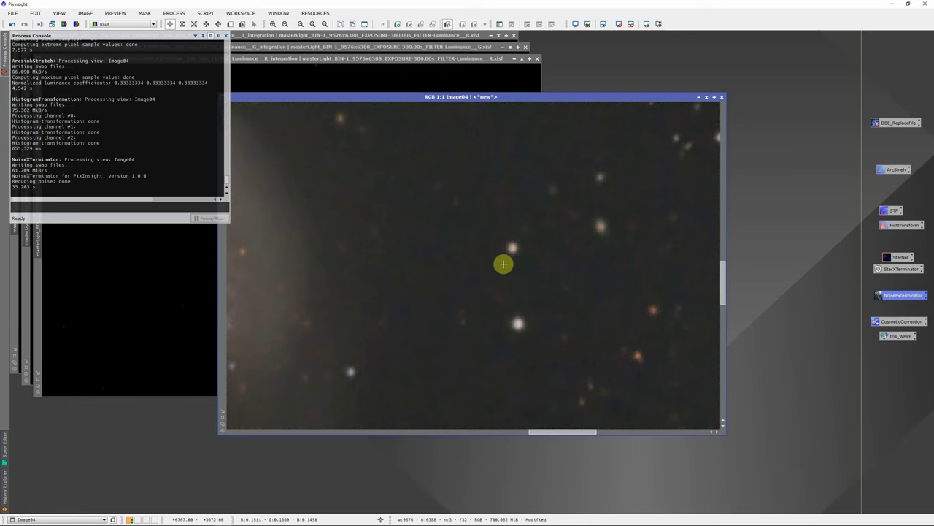
scroll(504, 262, up, 2)
Zoom in on PixInsight's Image04 to inspect the noise-reduced stars
scroll(503, 263, down, 8)
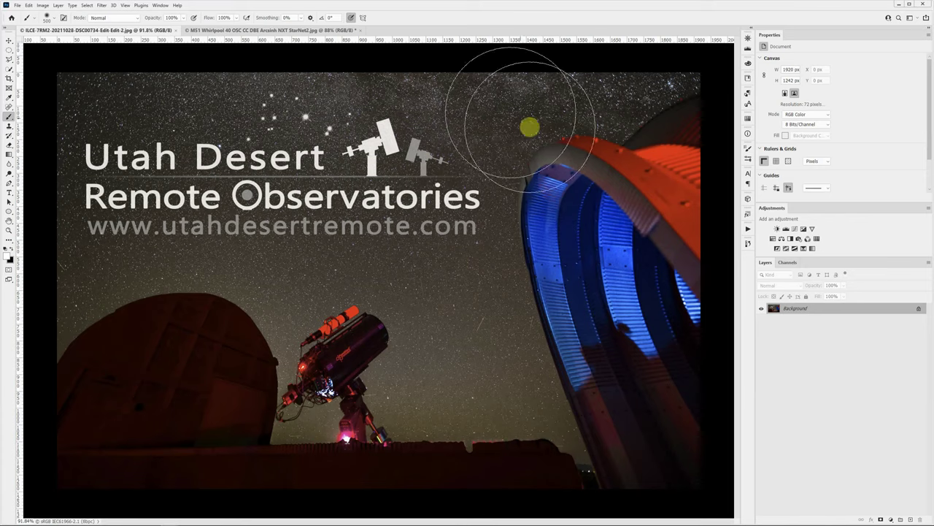
Start Load Files into Stack and browse to the Astro > NUC1 Data > M51 Whirlpool folder
click(16, 6)
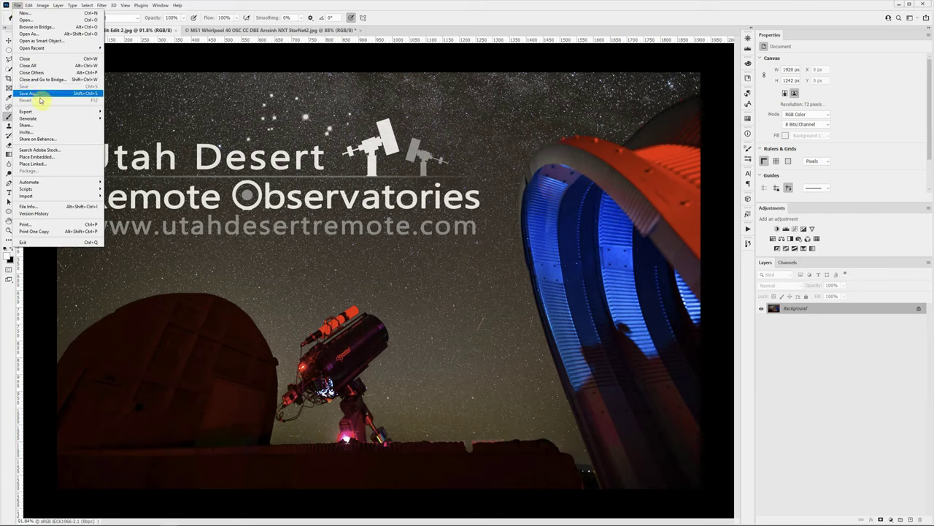
mouse_move(40, 111)
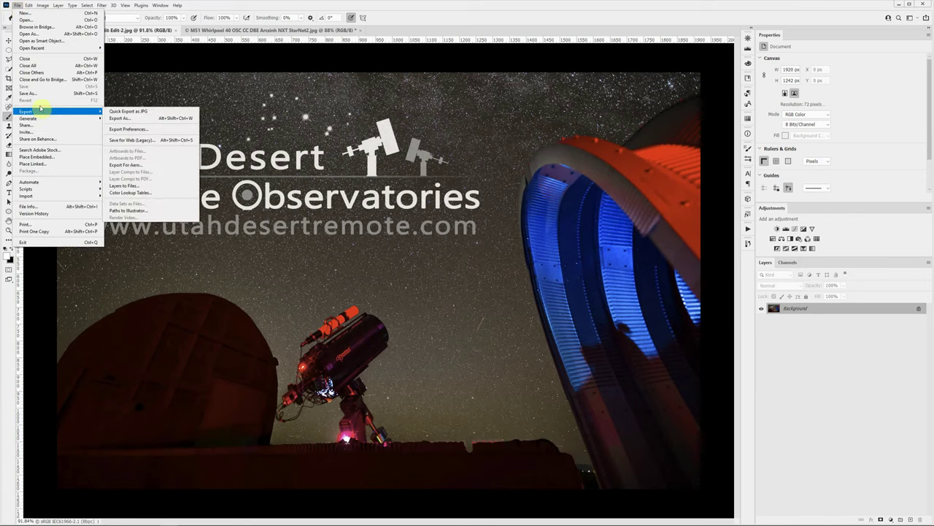
mouse_move(45, 189)
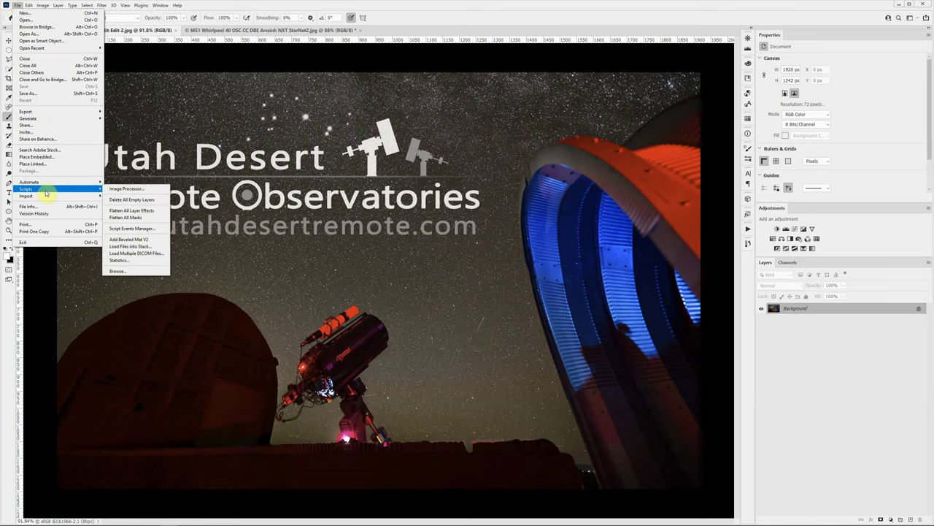
click(136, 246)
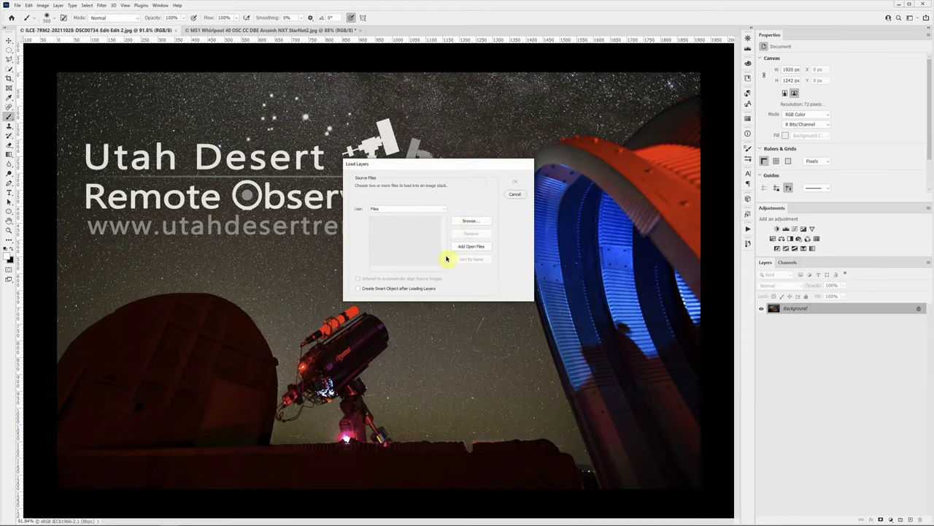
click(469, 222)
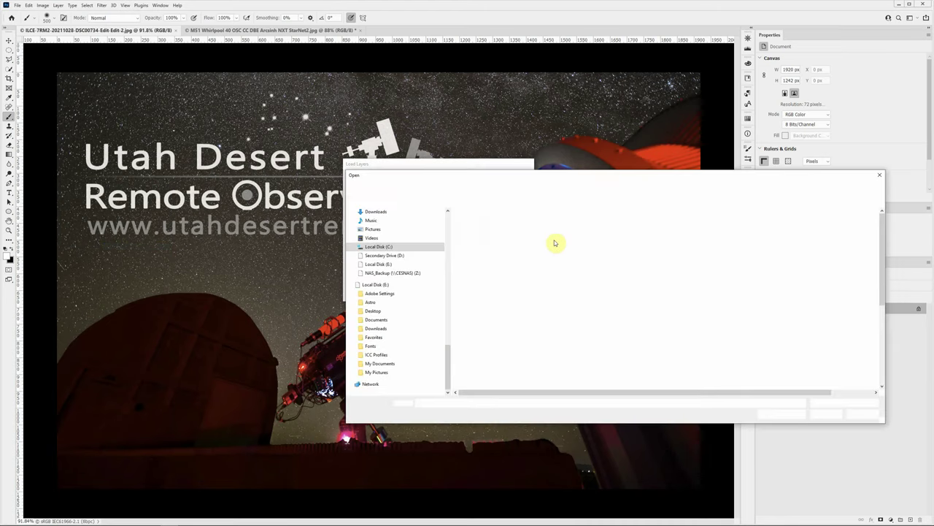
scroll(396, 313, down, 1)
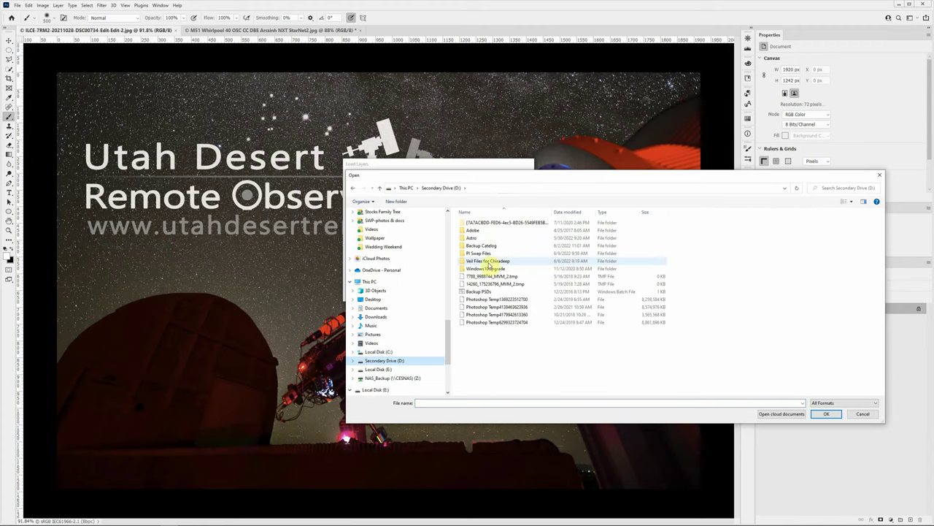
double_click(484, 252)
double_click(488, 231)
double_click(475, 245)
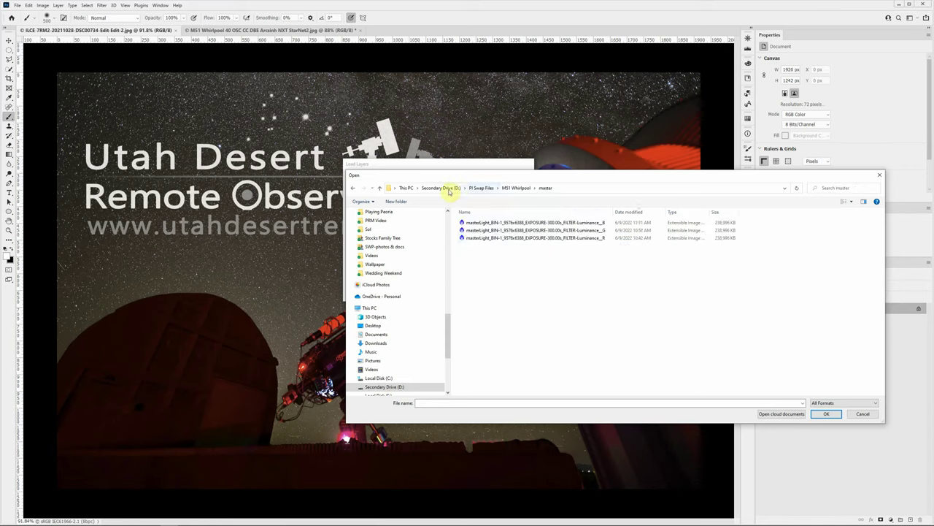
click(447, 189)
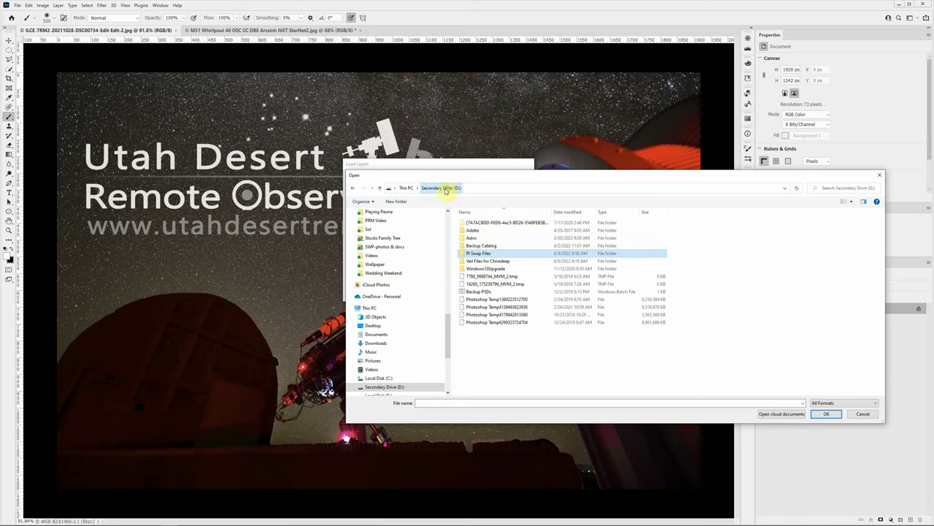
double_click(475, 238)
double_click(479, 245)
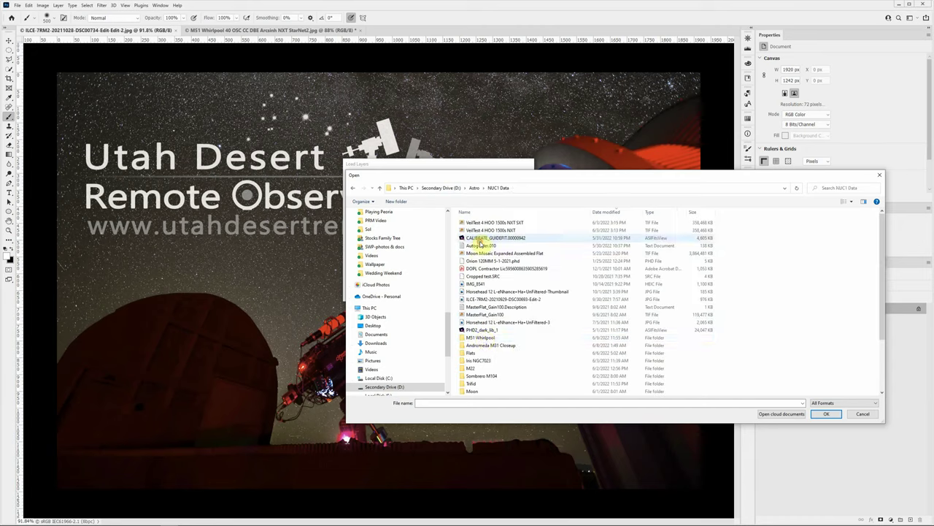
double_click(482, 337)
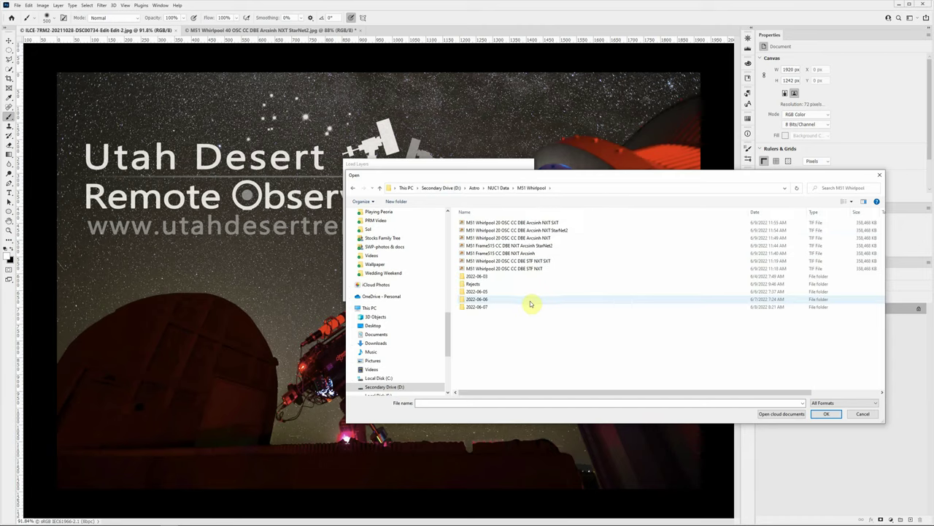
Select the StarNet2 starless and Arcsinh NXT TIFs and load them as a stack
click(559, 231)
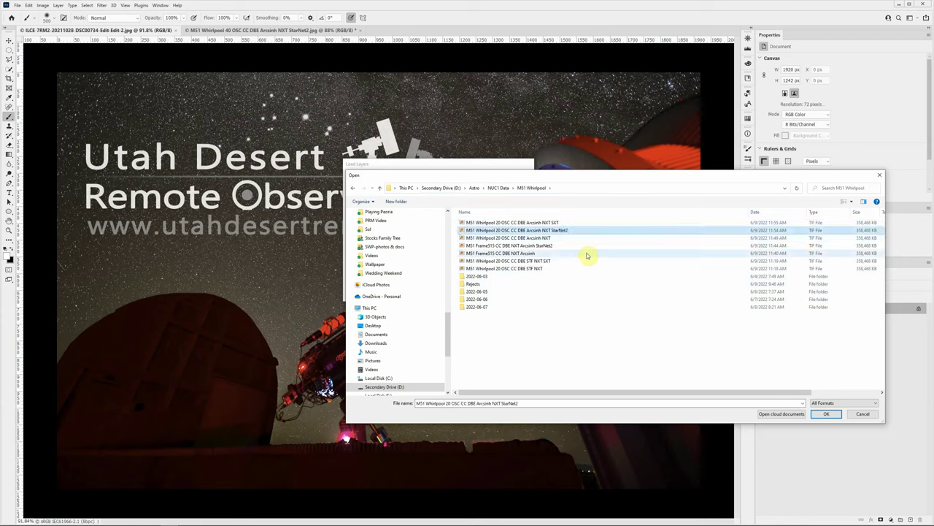
ctrl+click(554, 238)
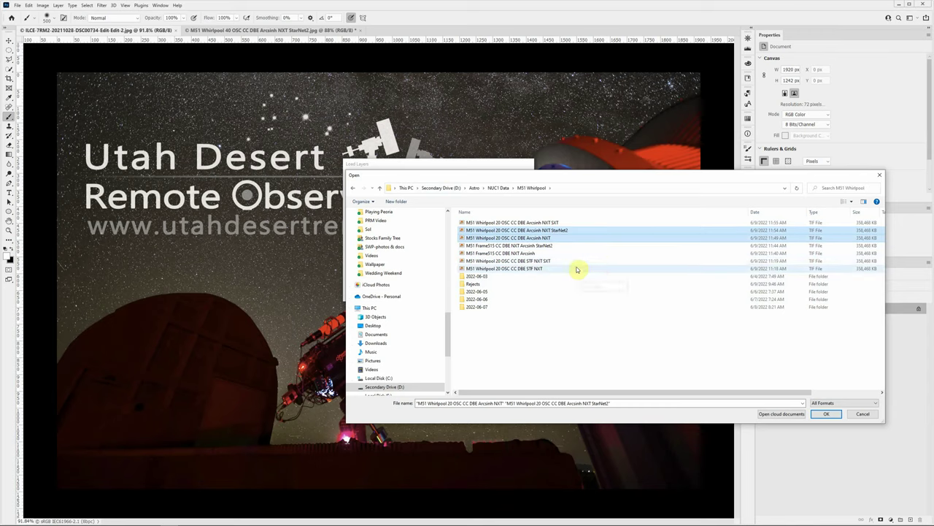
click(822, 415)
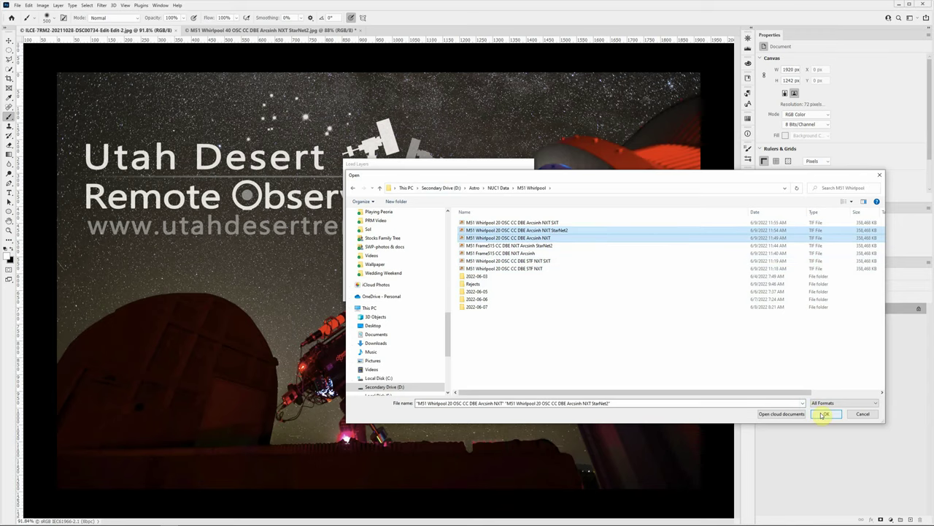
click(518, 184)
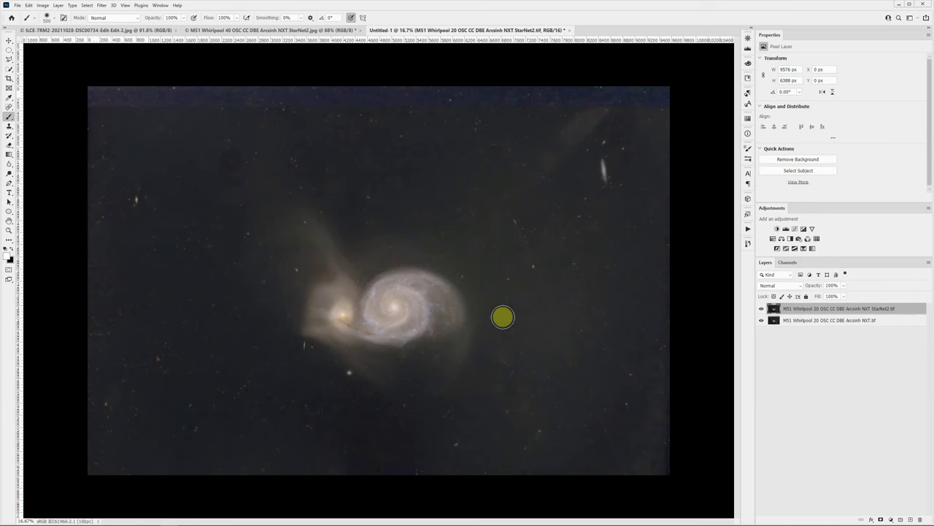
Zoom and scroll around the M51 galaxies in the new Untitled-1 stack
key(ctrl+plus)
scroll(371, 364, up, 1)
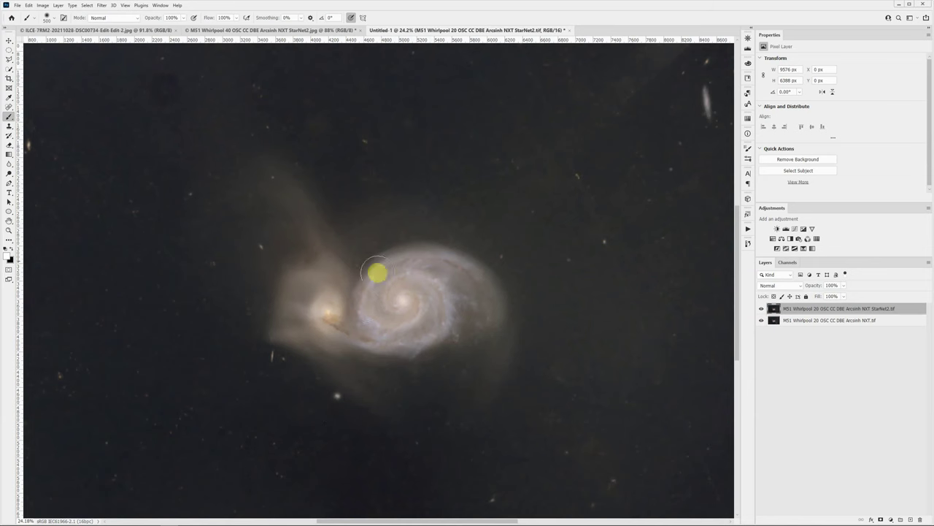
click(468, 336)
scroll(464, 337, up, 1)
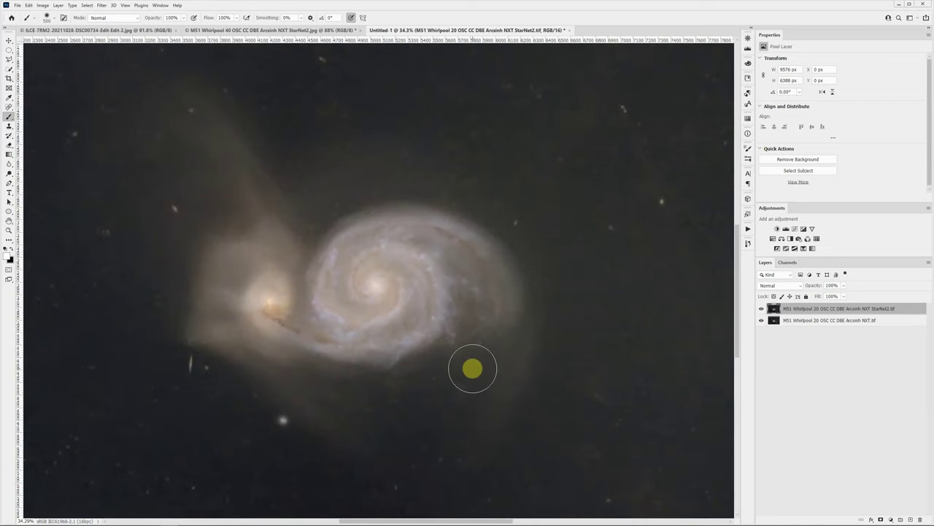
scroll(471, 367, down, 2)
scroll(472, 367, down, 1)
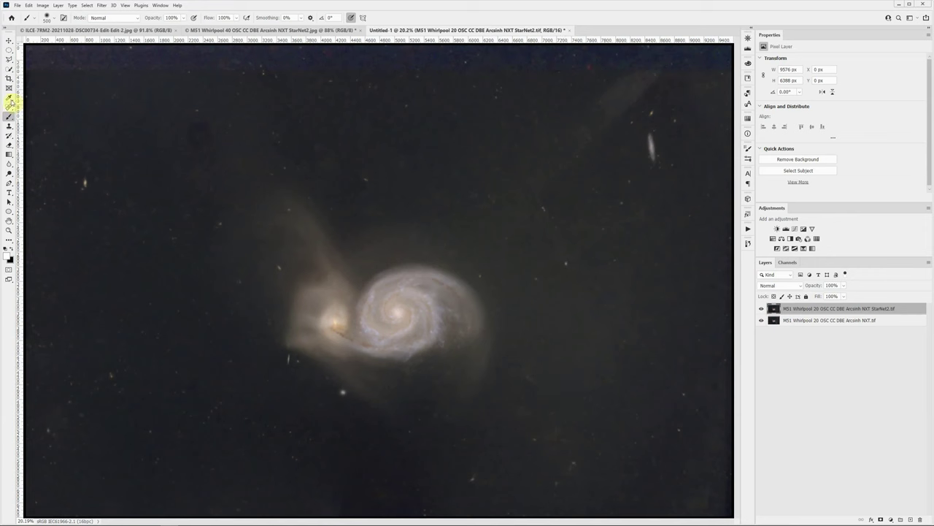
With the Spot Healing Brush enlarged, heal several blemishes in the sky background
click(10, 107)
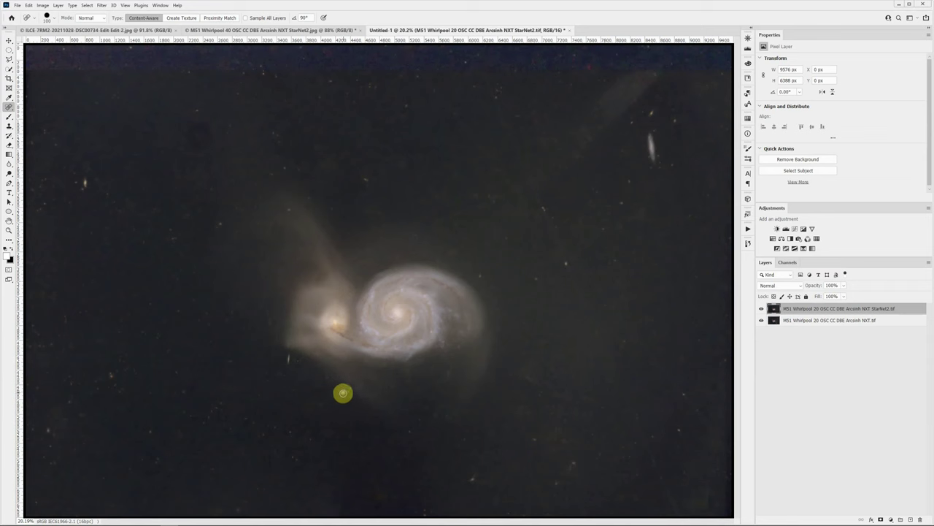
key(bracketright)
click(410, 433)
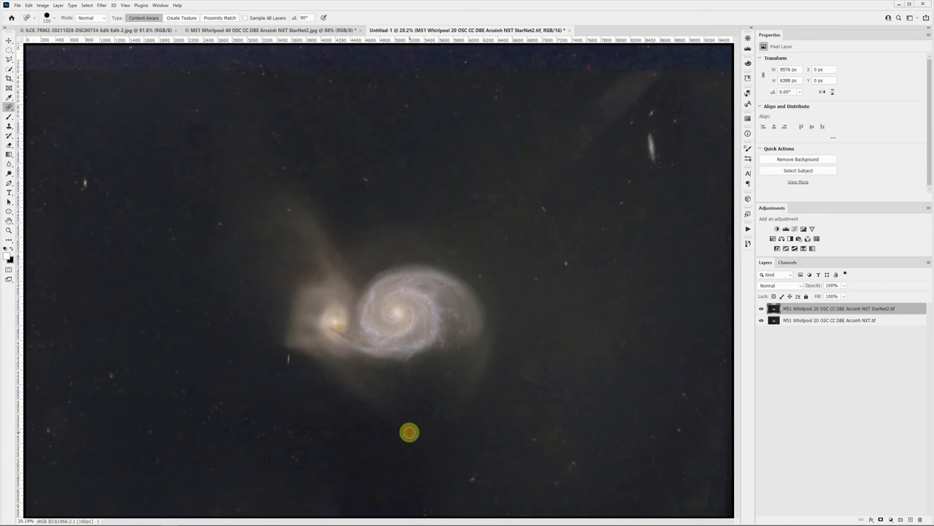
click(573, 463)
click(542, 208)
click(366, 185)
click(288, 209)
Heal blemishes left of the galaxies and a large sky patch, then shrink the brush to 150 px
click(176, 235)
click(186, 211)
click(168, 227)
key(bracketright)
key(bracketright)
key(bracketright)
key(bracketright)
key(bracketright)
key(bracketright)
key(bracketright)
click(200, 135)
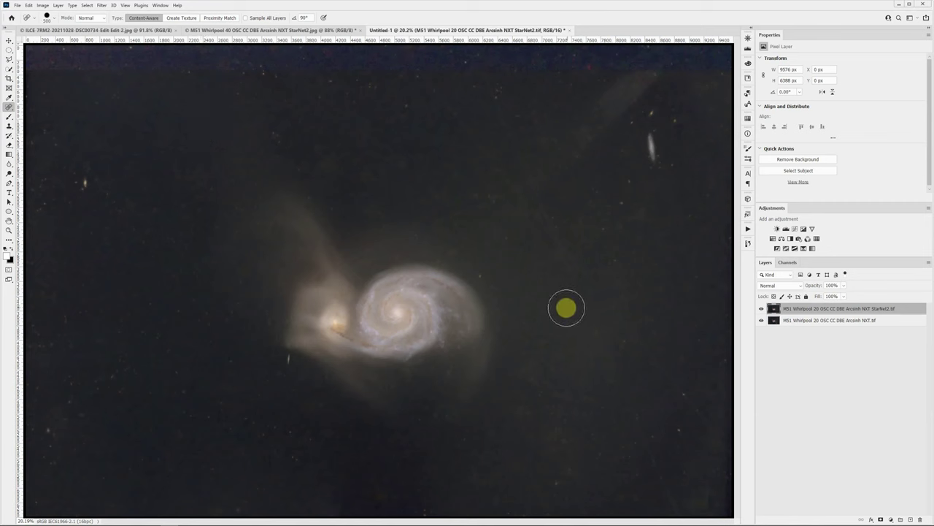
key(bracketleft)
key(bracketleft)
key(bracketleft)
key(bracketleft)
key(bracketleft)
key(bracketleft)
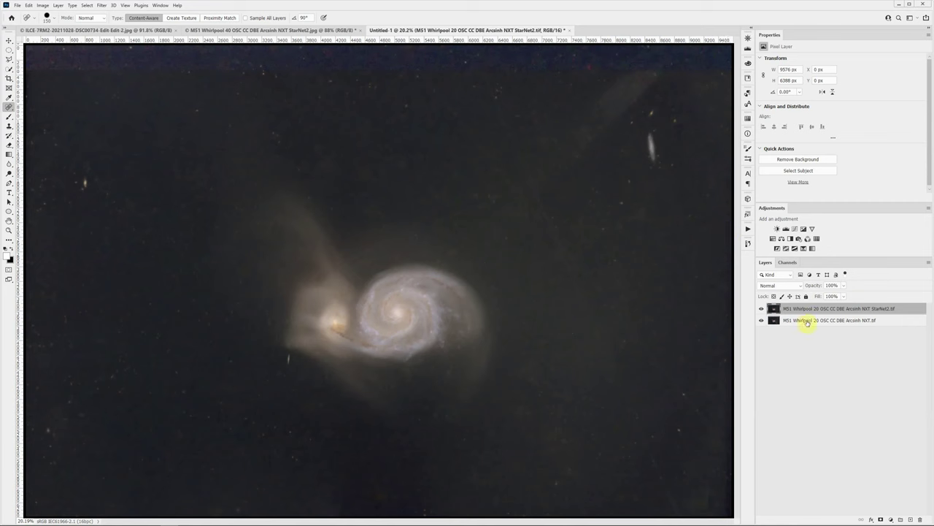
Compare with the starless layer hidden, then set its blend mode to Subtract
click(762, 308)
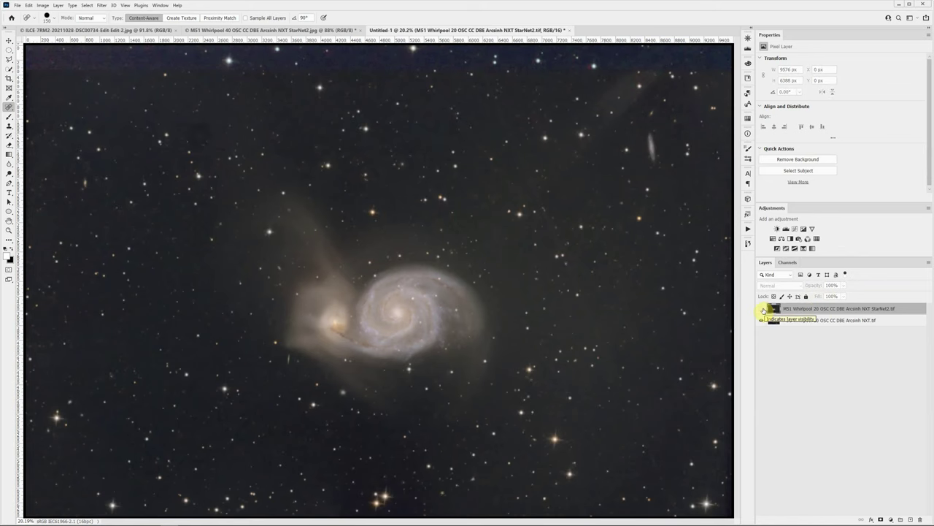
click(763, 309)
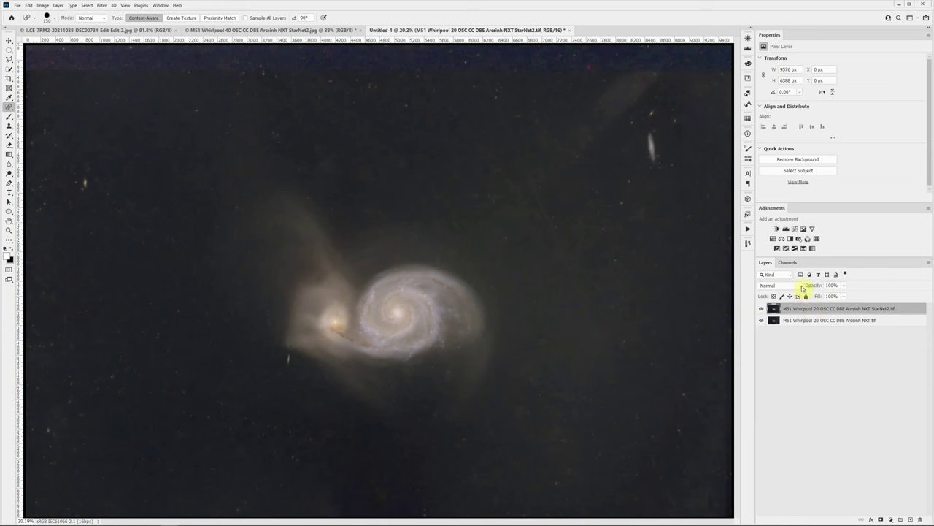
click(801, 286)
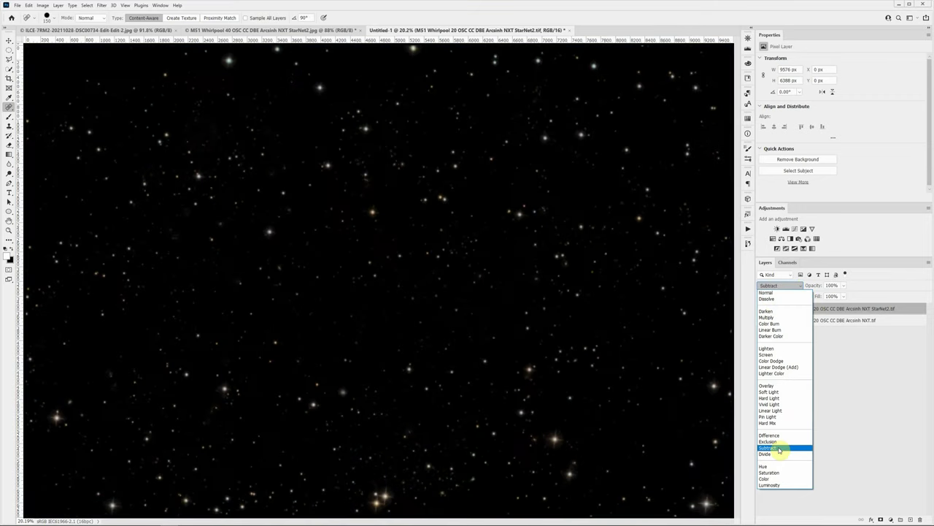
click(779, 448)
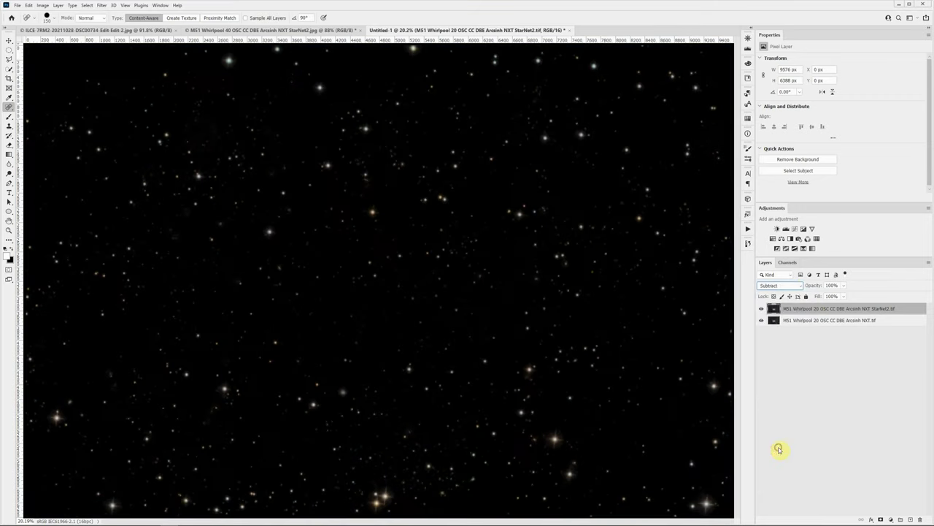
click(799, 286)
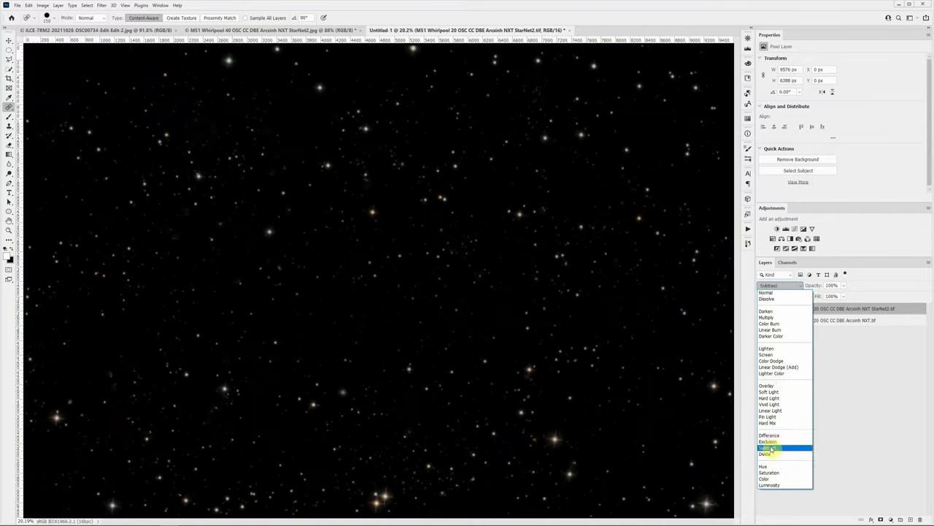
click(771, 448)
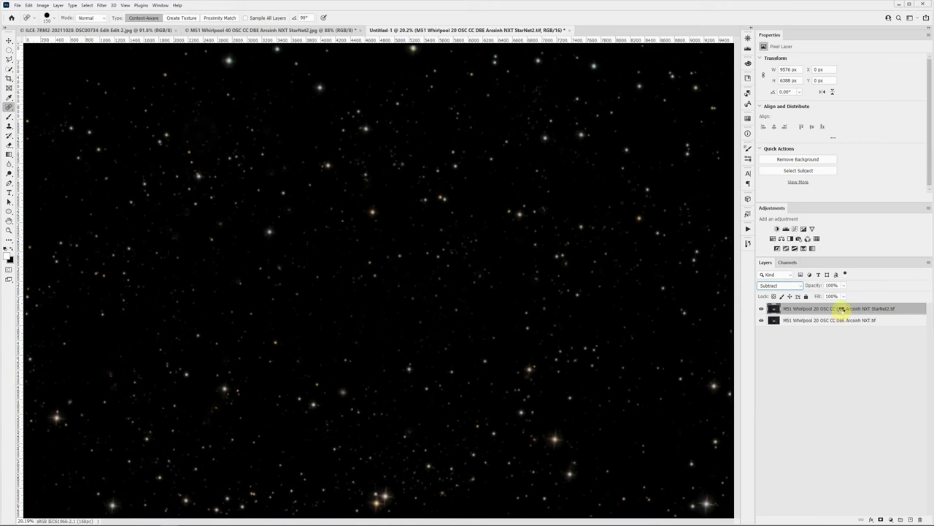
Merge the visible stars into a new top layer named Stars
key(ctrl+shift+alt+n)
key(ctrl+shift+alt+e)
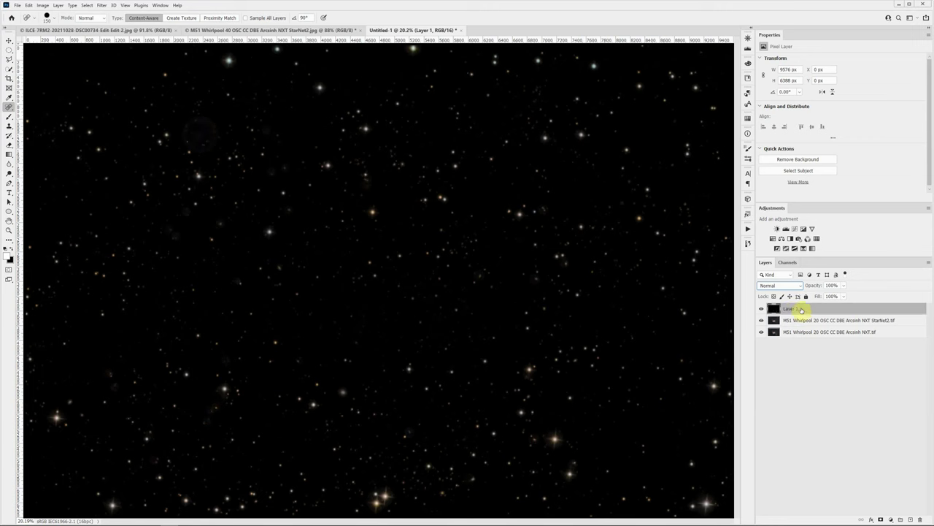
double_click(798, 309)
text(Stars)
key(Return)
Group the Stars layer into a group named Stars blended with Linear Dodge (Add)
key(ctrl+g)
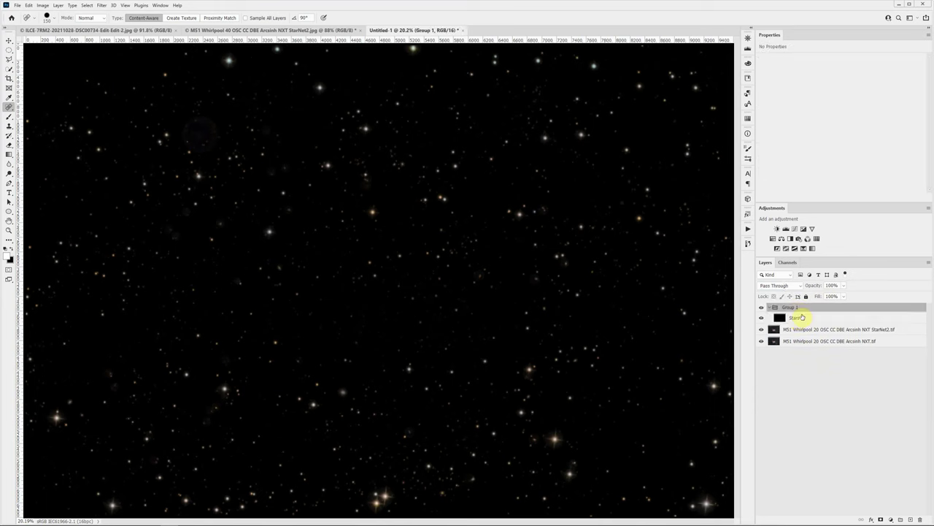
double_click(792, 307)
text(Stars)
key(Return)
click(780, 286)
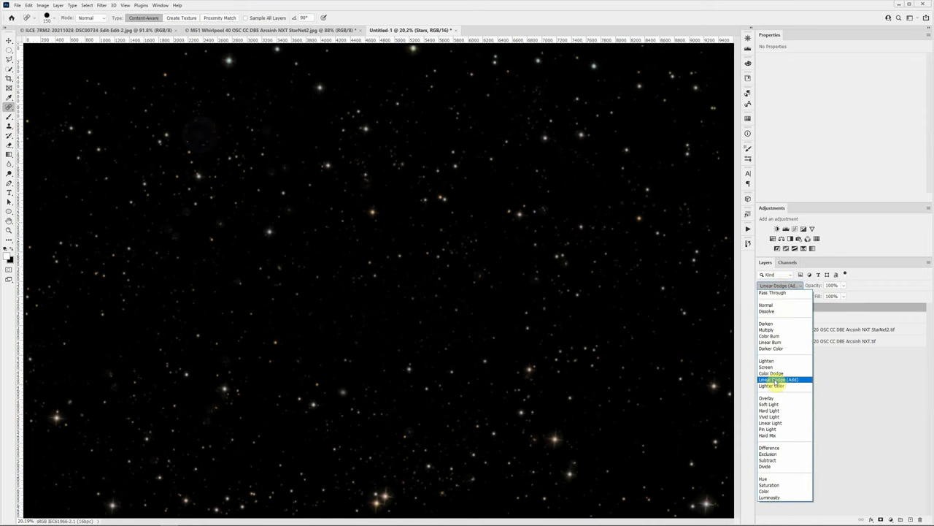
click(777, 379)
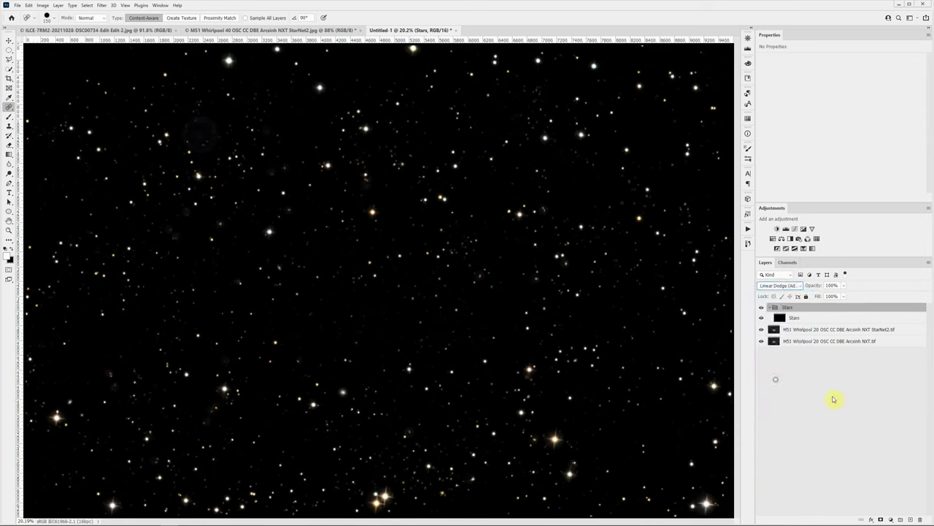
Set the StarNet2 starless layer's blend mode back to Normal
click(796, 329)
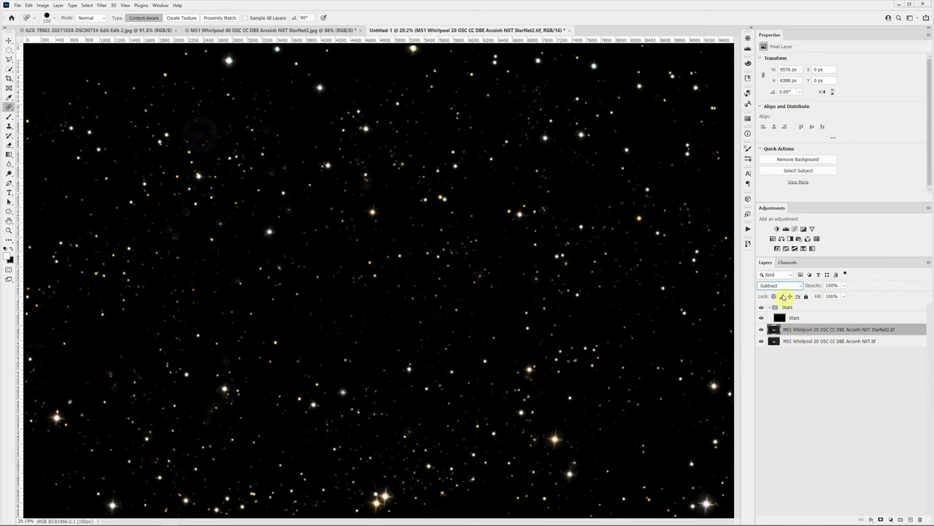
click(794, 287)
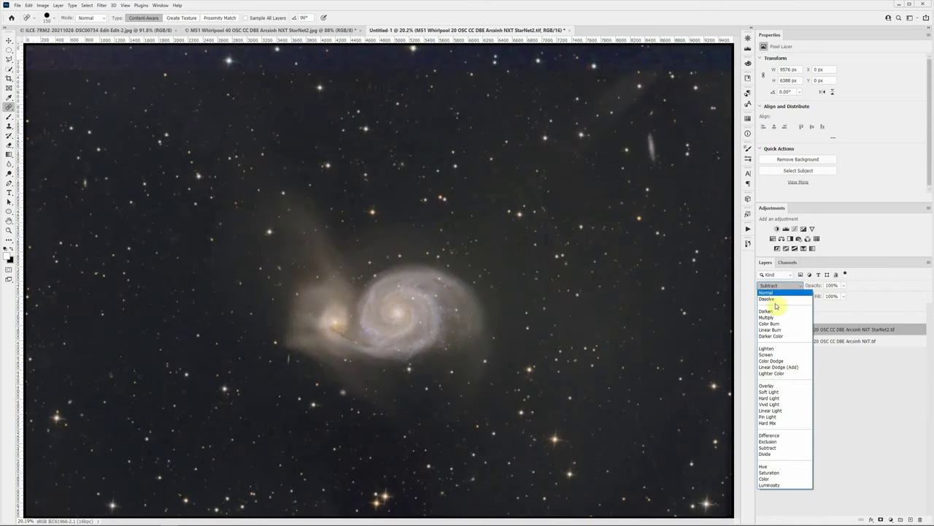
click(767, 292)
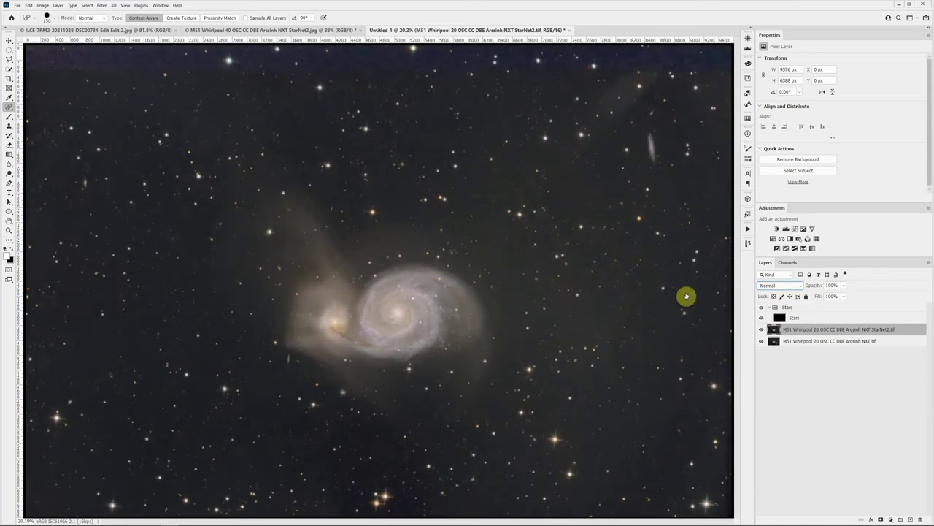
alt+scroll(522, 264, down, 2)
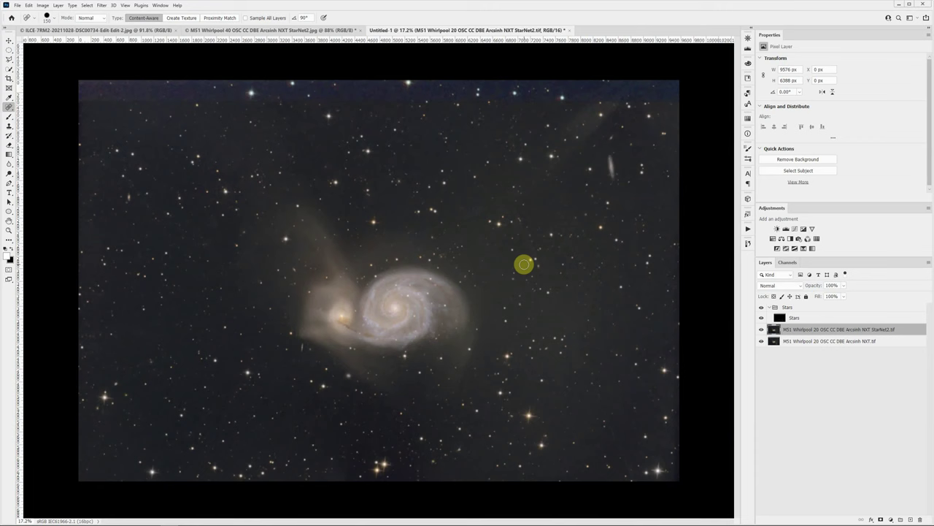
Compare layer visibility, leaving only the StarNet2 starless layer visible, with the Stars group and NXT layer hidden
click(762, 330)
click(761, 341)
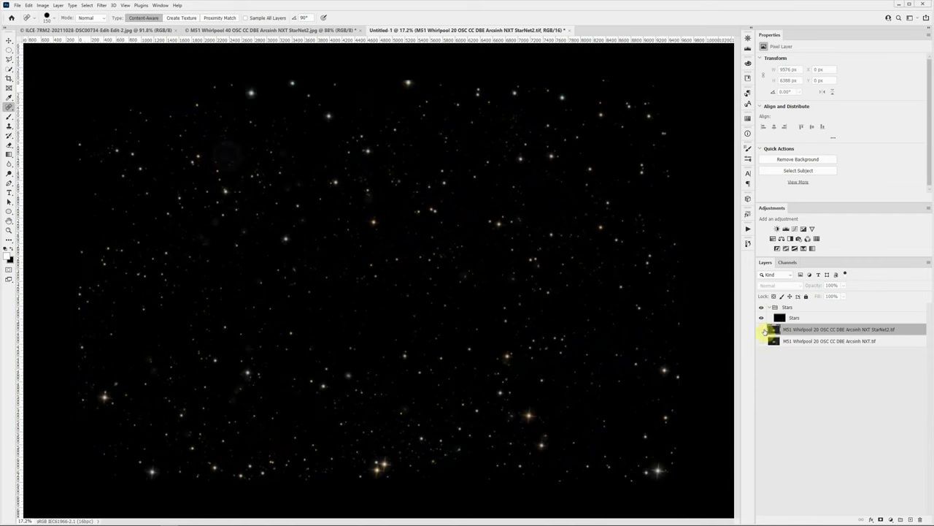
click(762, 329)
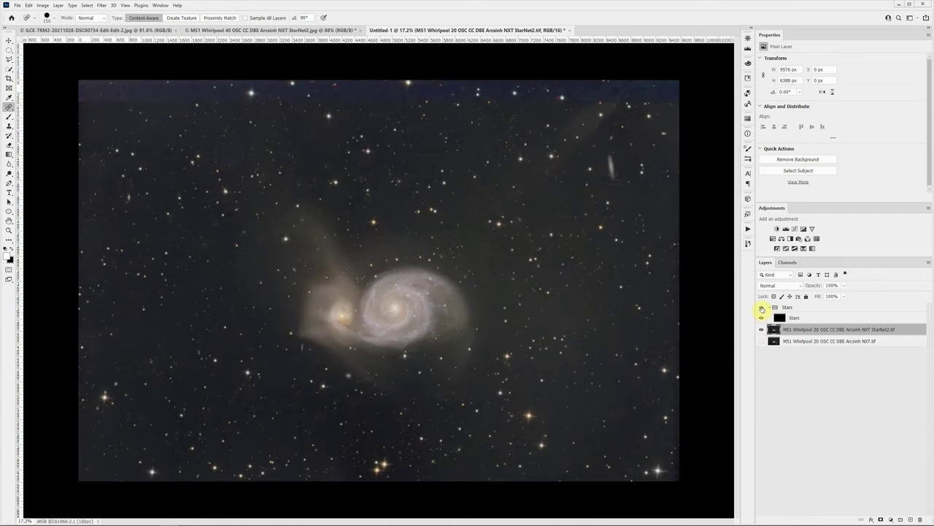
click(762, 308)
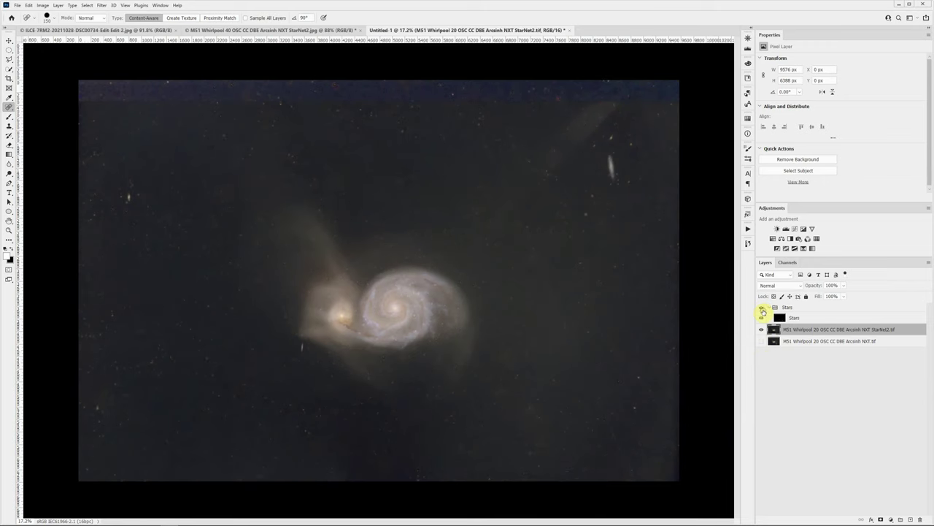
click(760, 308)
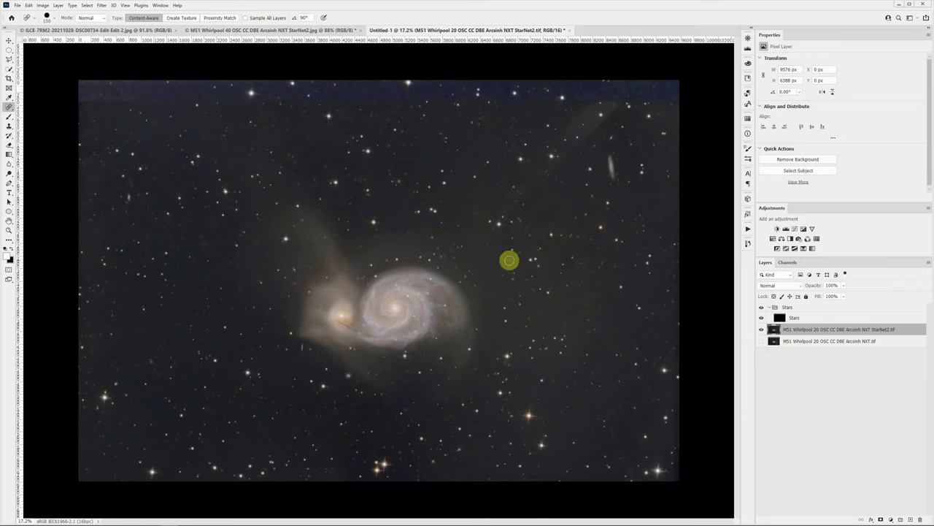
click(762, 307)
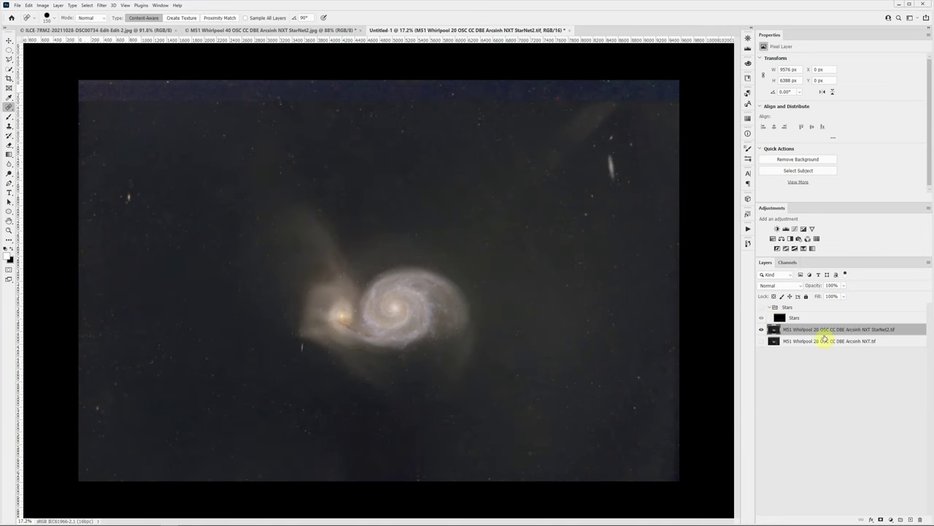
Add a Levels 1 adjustment with black input 20 and midtones 1.15
click(787, 228)
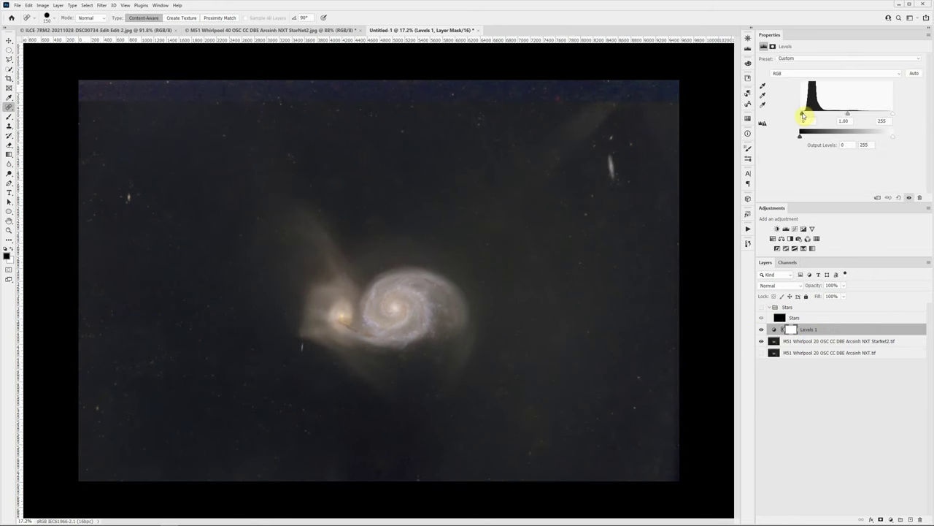
drag(808, 115, 850, 115)
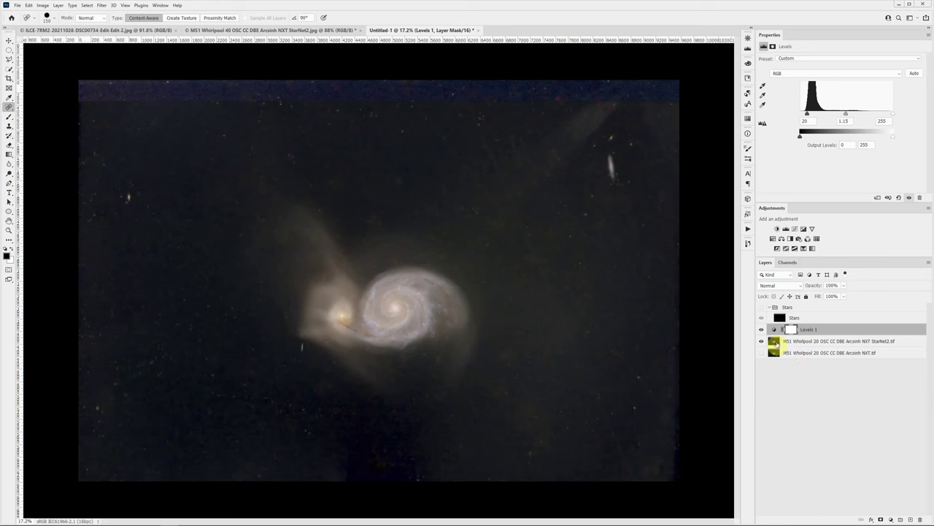
Heal two streaks on the StarNet2 layer and raise the Levels 1 black input to 26
click(774, 342)
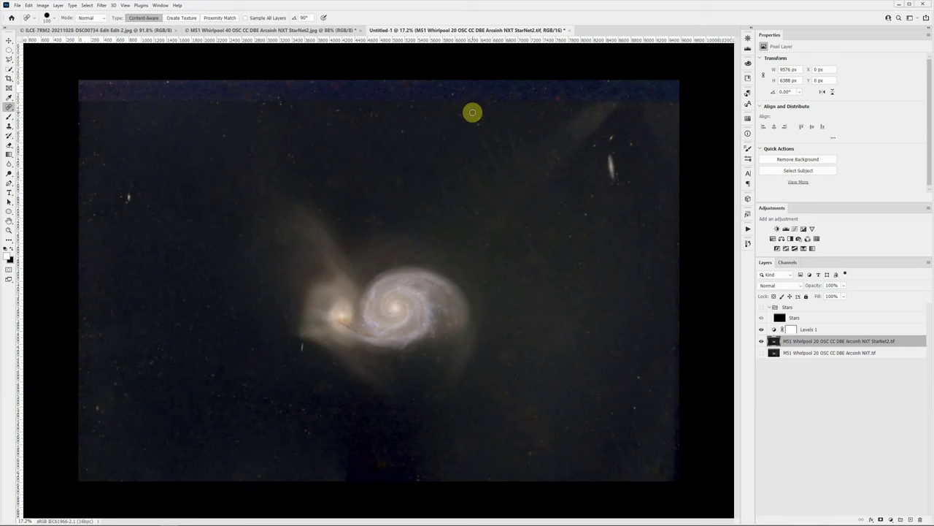
shift+click(633, 474)
shift+click(663, 408)
click(840, 329)
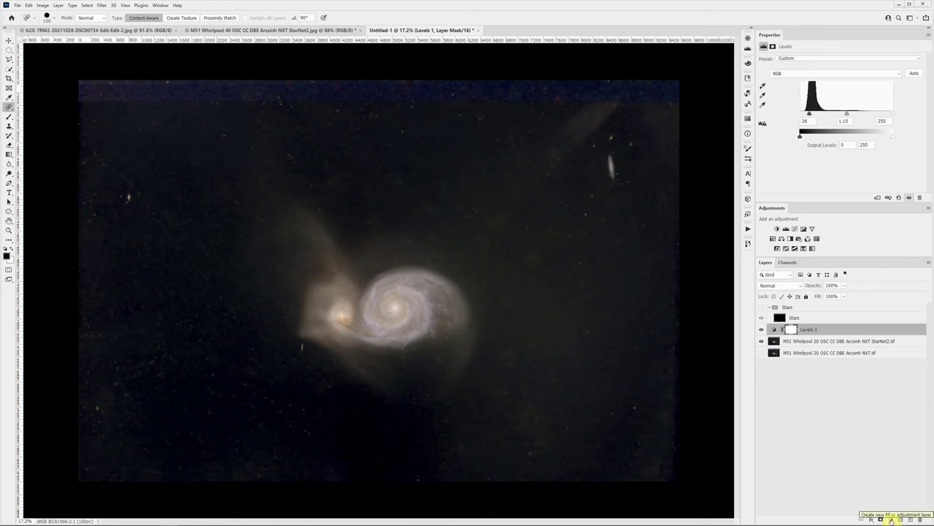
Add a dark grey Color Fill 1 layer in Lighten mode and retune Levels 1 to 21 and 1.17
click(892, 520)
click(885, 390)
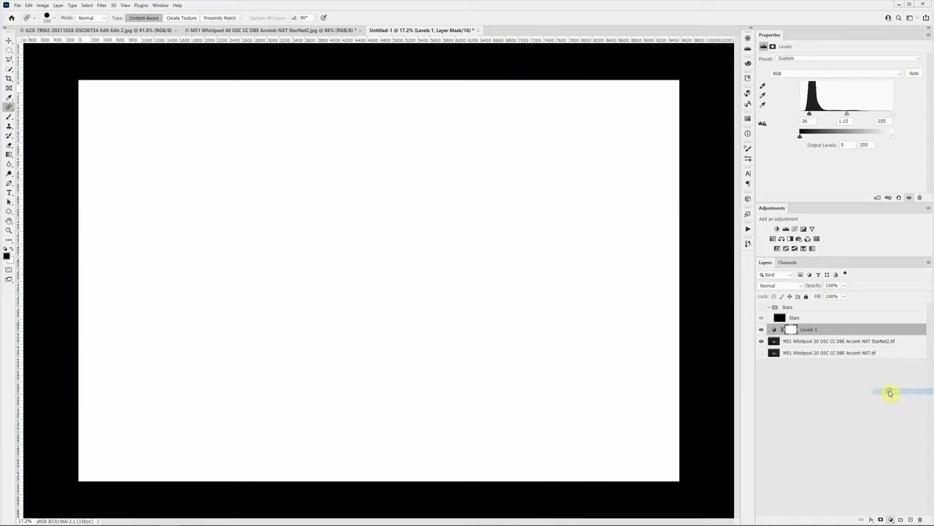
drag(471, 336, 433, 372)
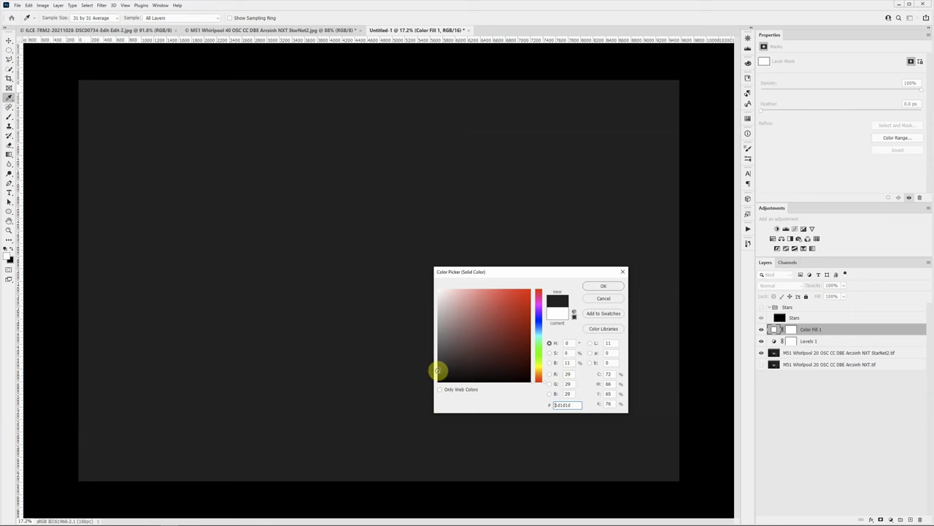
click(600, 287)
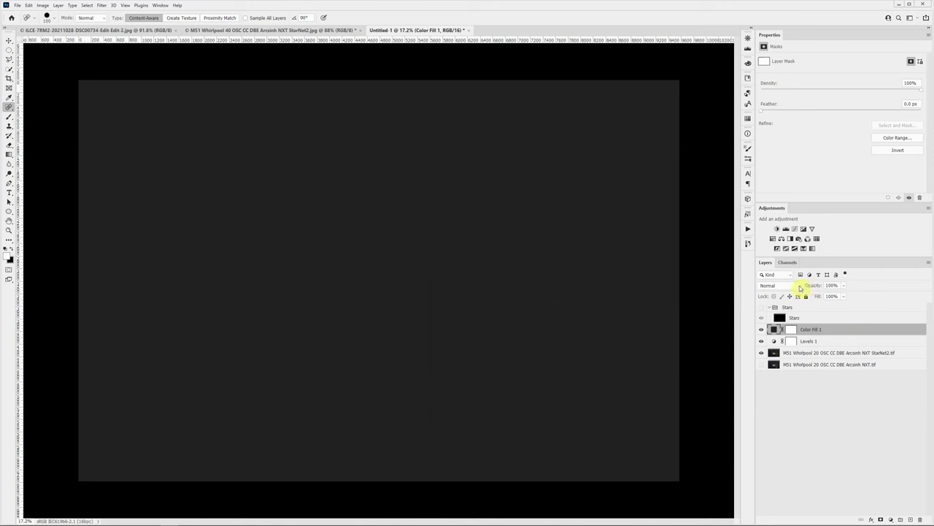
click(799, 286)
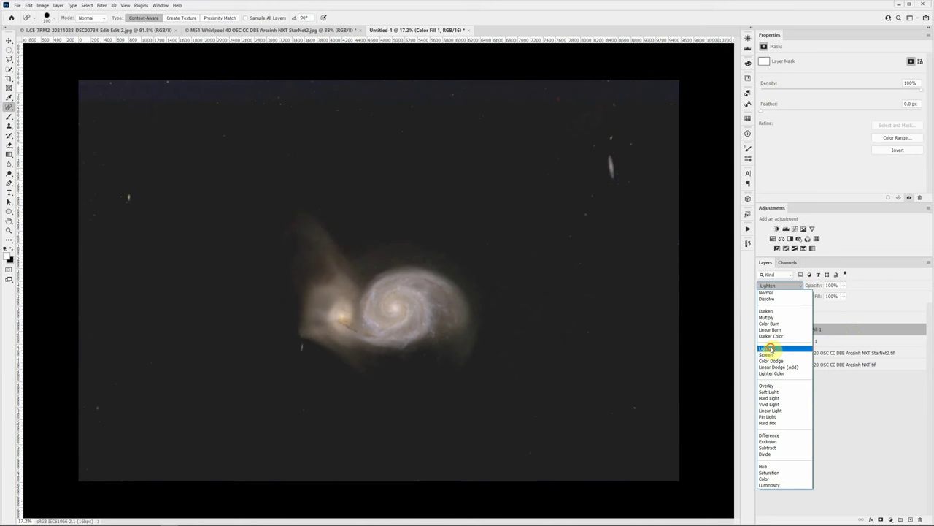
click(771, 349)
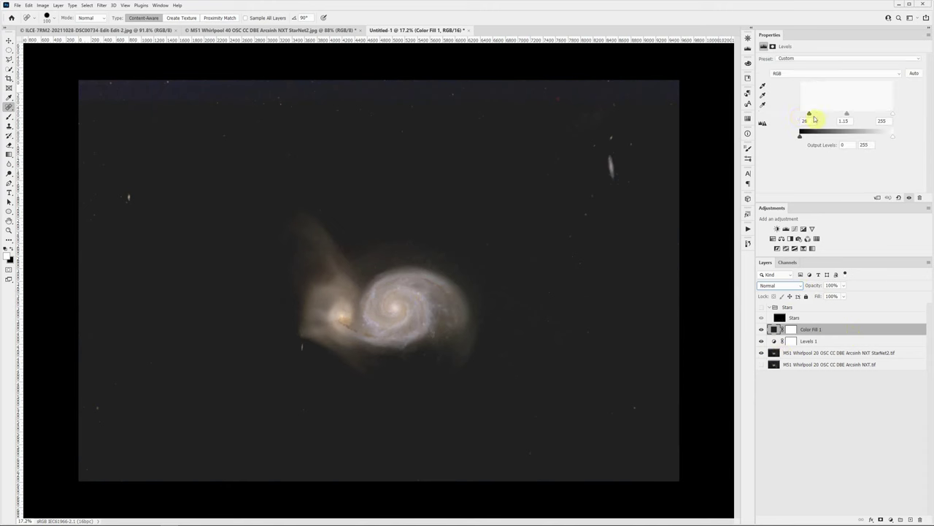
click(775, 342)
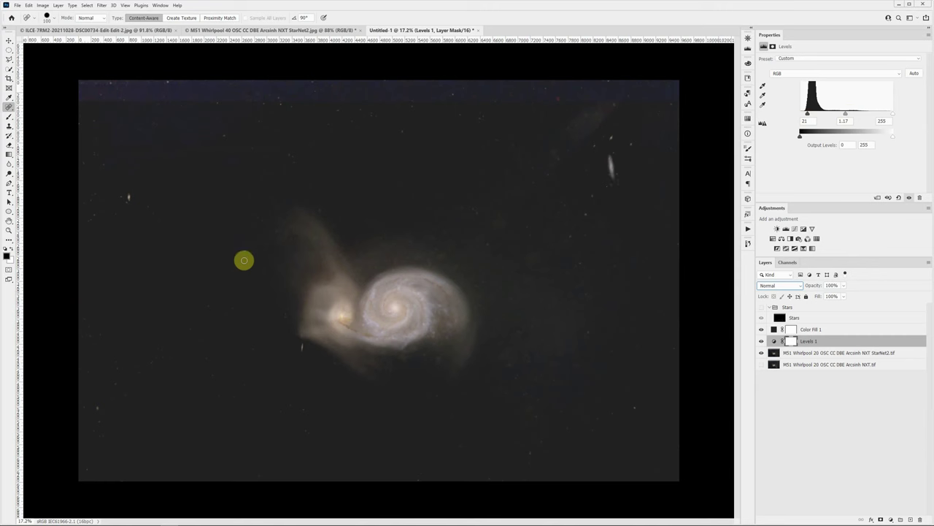
Add a new empty layer above Levels 1 and set up a large black brush with Color Fill 1 hidden
click(910, 519)
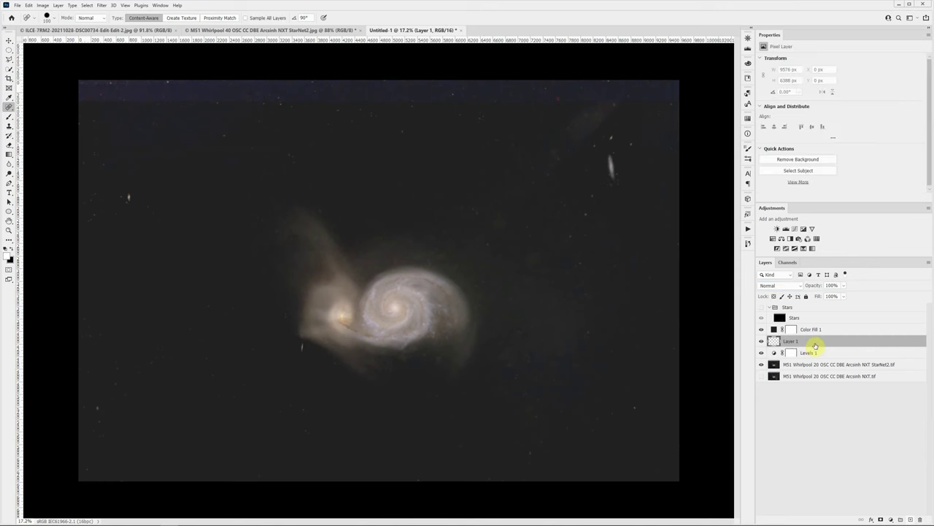
key(b)
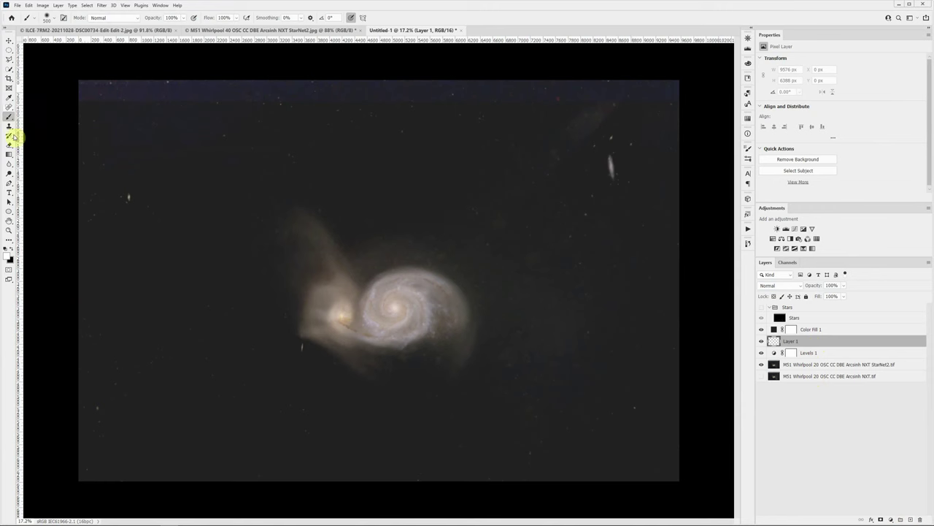
key(x)
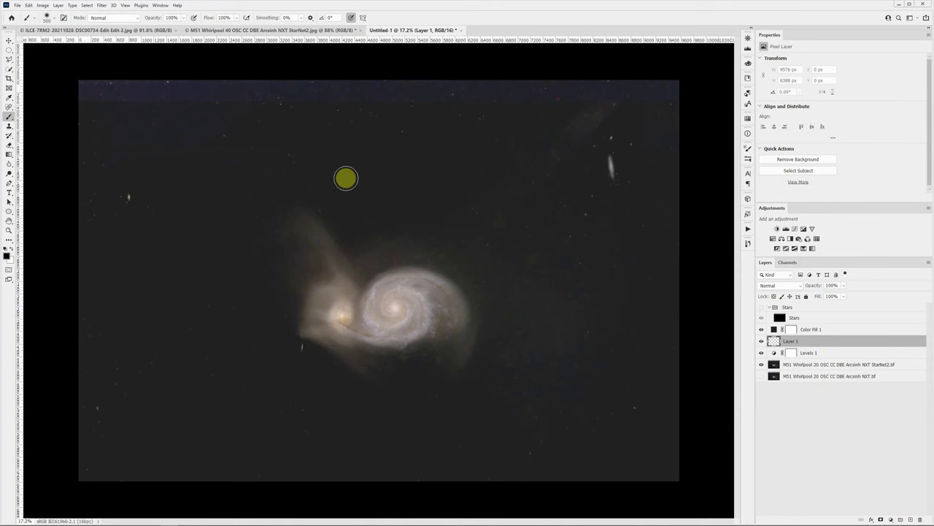
key(bracketright)
key(bracketright)
key(bracketright)
key(bracketright)
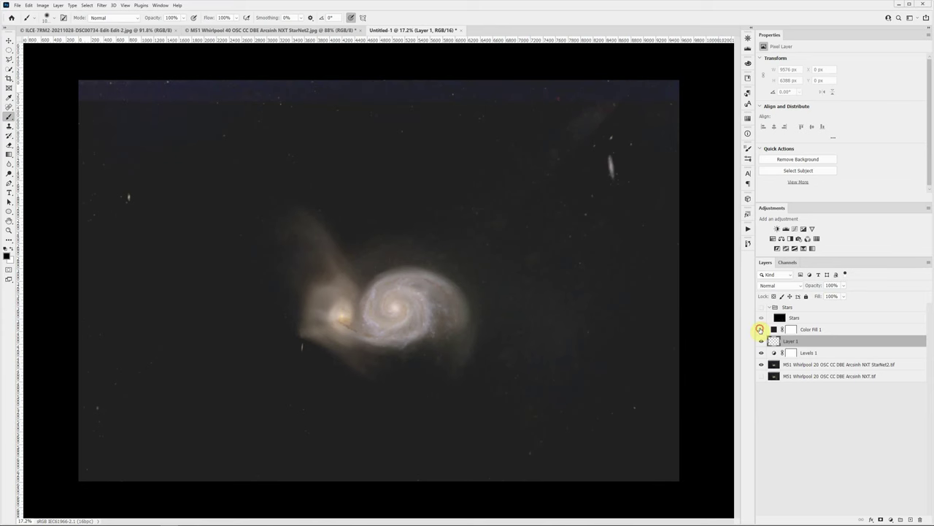
click(761, 330)
Paint black over the bright top-right sky and the lighter bottom band, then show Color Fill 1 again
mouse_move(686, 101)
mouse_down()
mouse_move(480, 106)
mouse_move(581, 99)
mouse_move(571, 125)
mouse_move(501, 195)
mouse_move(509, 104)
mouse_move(359, 104)
mouse_move(504, 88)
mouse_move(267, 81)
mouse_move(71, 89)
mouse_move(275, 84)
mouse_move(162, 105)
mouse_move(89, 134)
mouse_move(68, 198)
mouse_move(77, 315)
mouse_move(171, 263)
mouse_move(186, 174)
mouse_move(157, 321)
mouse_move(104, 413)
mouse_move(107, 436)
mouse_move(97, 321)
mouse_move(100, 258)
mouse_up()
key(bracketright)
key(bracketright)
key(bracketright)
mouse_move(233, 485)
mouse_down()
mouse_move(503, 468)
mouse_move(557, 445)
mouse_move(532, 451)
mouse_move(663, 447)
mouse_move(596, 280)
mouse_move(665, 138)
mouse_move(682, 194)
mouse_move(669, 386)
mouse_move(532, 229)
mouse_move(564, 307)
mouse_move(528, 211)
mouse_move(177, 85)
mouse_move(105, 150)
mouse_move(173, 38)
mouse_move(511, 109)
mouse_move(492, 144)
mouse_move(693, 422)
mouse_move(626, 250)
mouse_move(695, 334)
mouse_move(819, 443)
mouse_up()
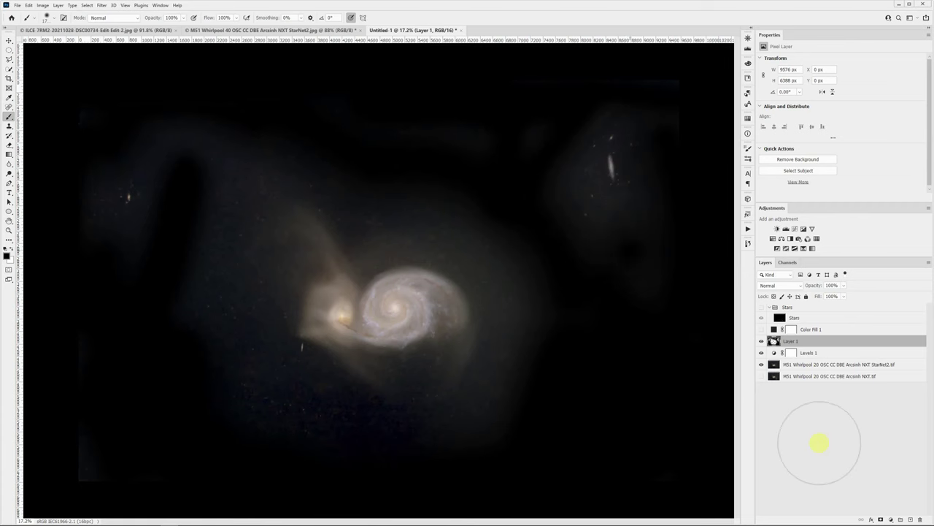
click(762, 329)
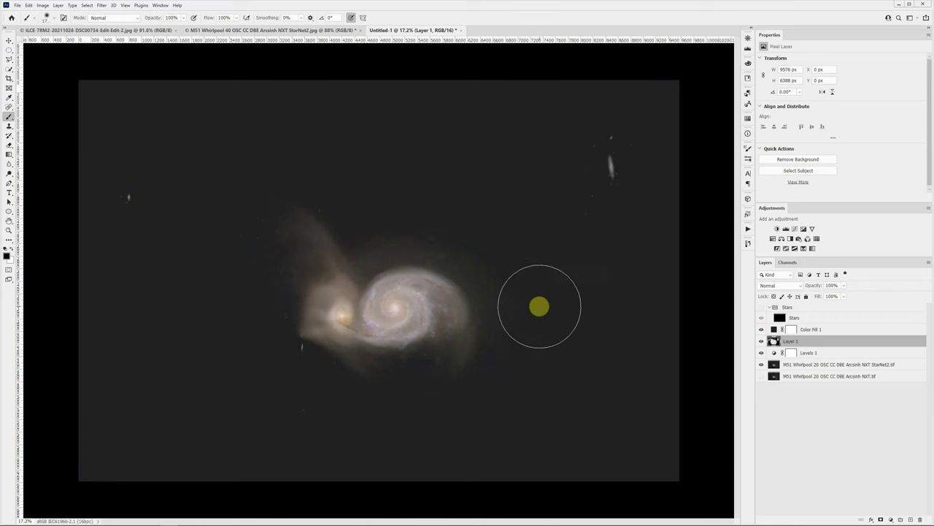
Rasterize the Color Fill 1 layer
click(856, 333)
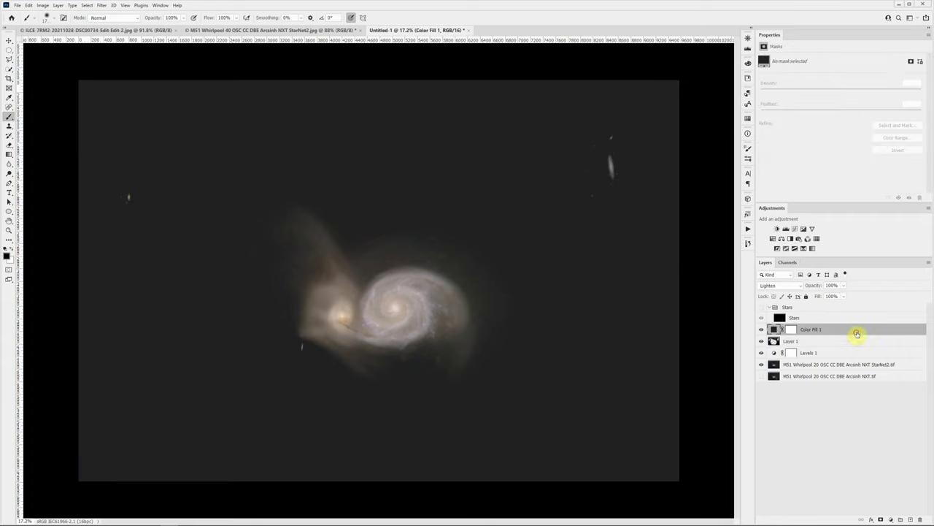
scroll(544, 291, up, 1)
scroll(544, 291, up, 2)
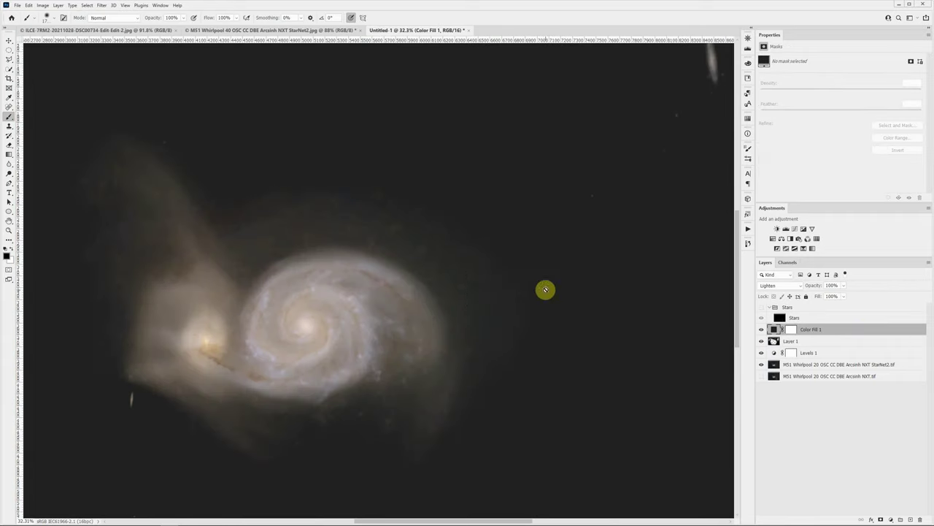
scroll(567, 292, down, 1)
right_click(846, 329)
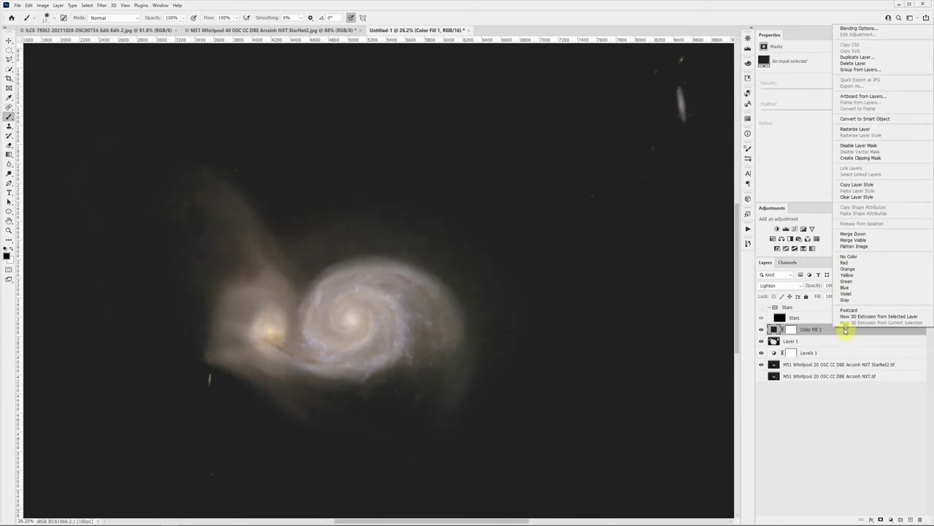
click(866, 130)
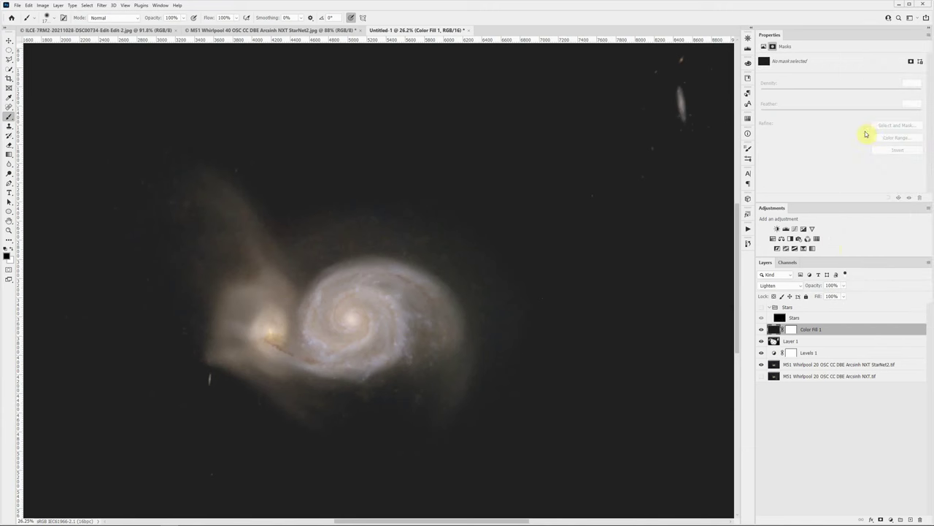
Add about 5.8% Gaussian monochromatic noise to it and fit the image in view
click(100, 7)
mouse_move(124, 119)
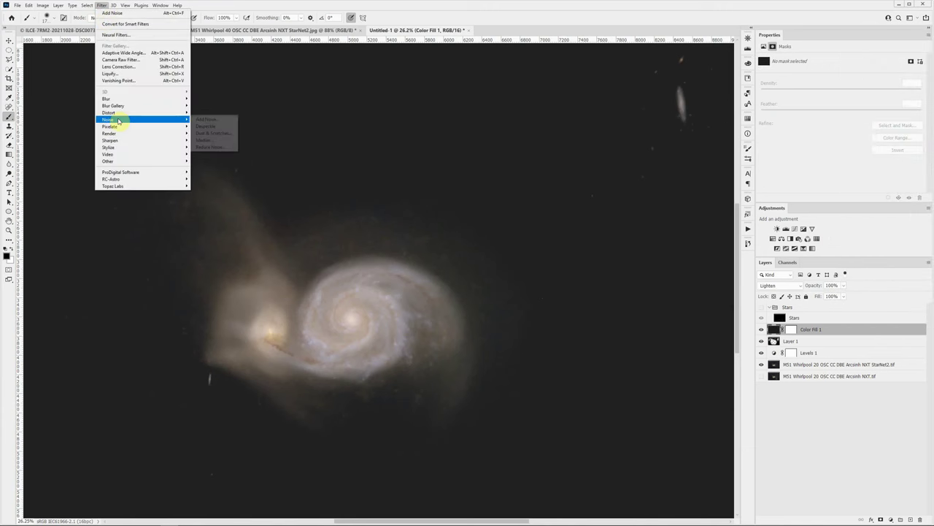
click(207, 119)
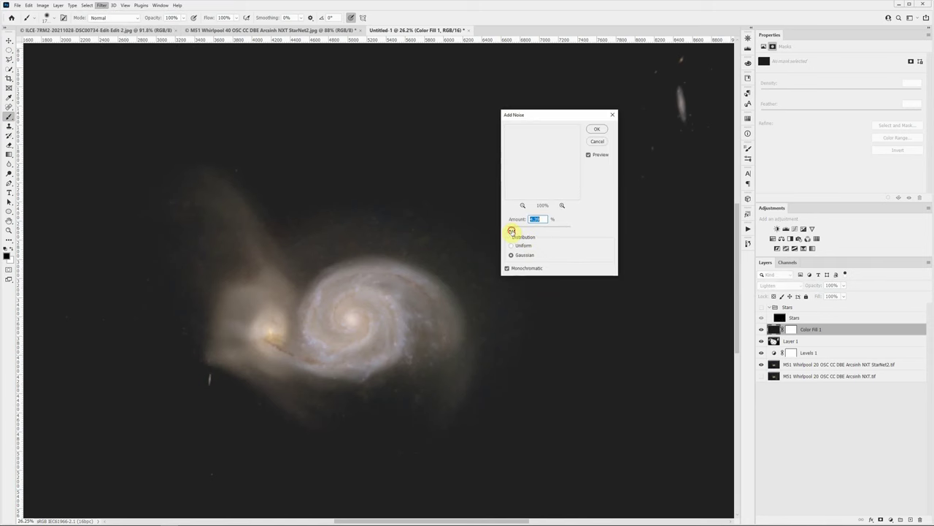
drag(516, 230, 513, 231)
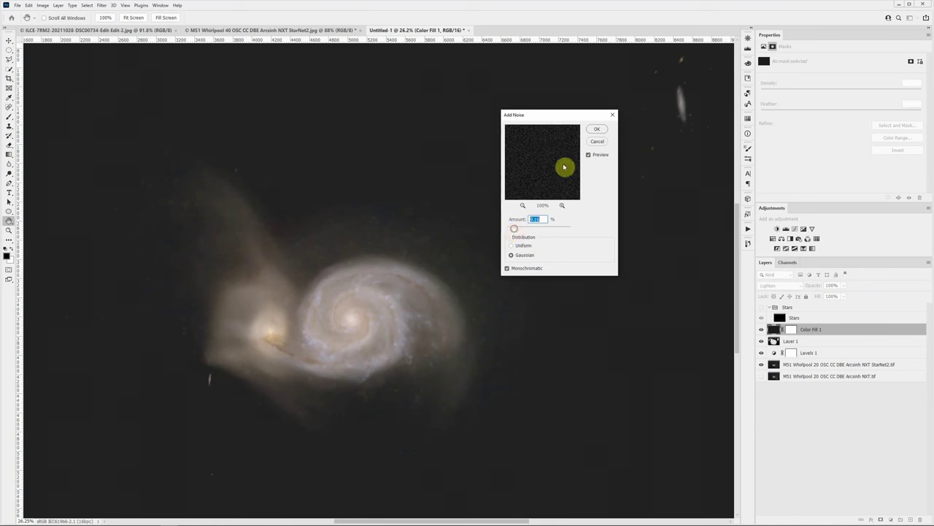
click(597, 129)
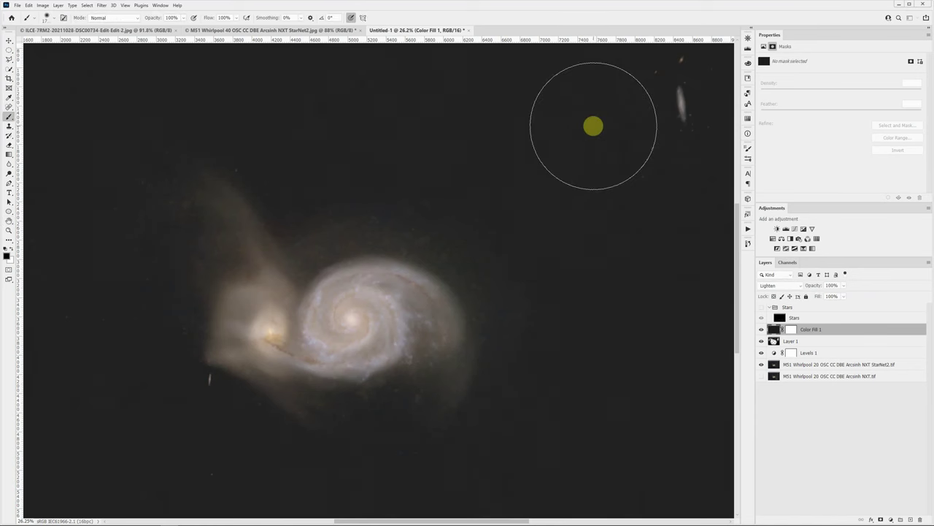
key(ctrl+minus)
key(ctrl+minus)
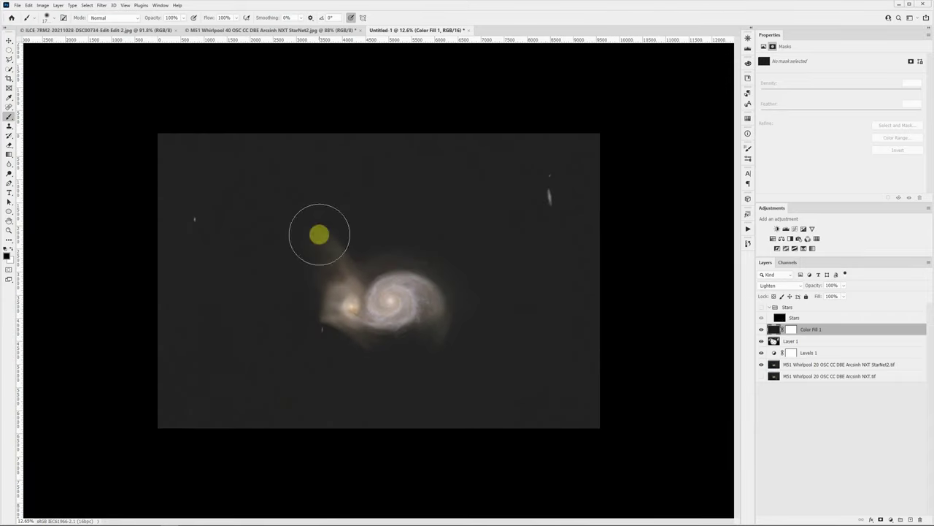
Paint around the galaxy core, then duplicate the StarNet2 layer and move the copy above Layer 1
mouse_move(317, 226)
mouse_down()
mouse_move(401, 320)
mouse_move(424, 316)
mouse_move(369, 317)
mouse_move(404, 277)
mouse_up()
click(774, 367)
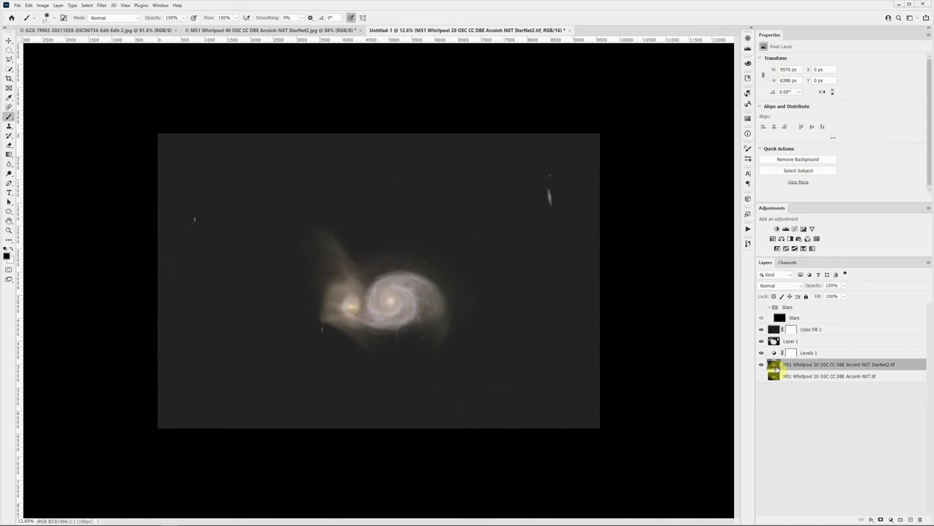
key(ctrl+j)
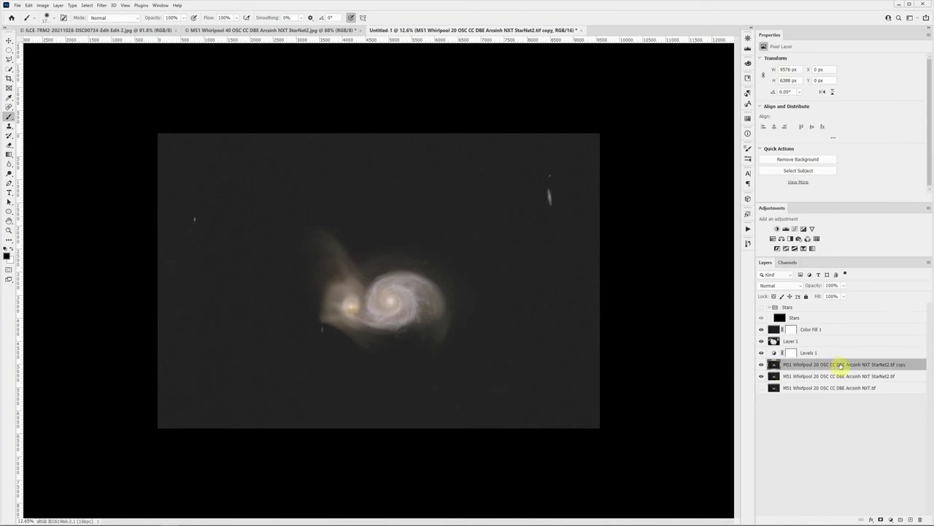
drag(840, 365, 833, 333)
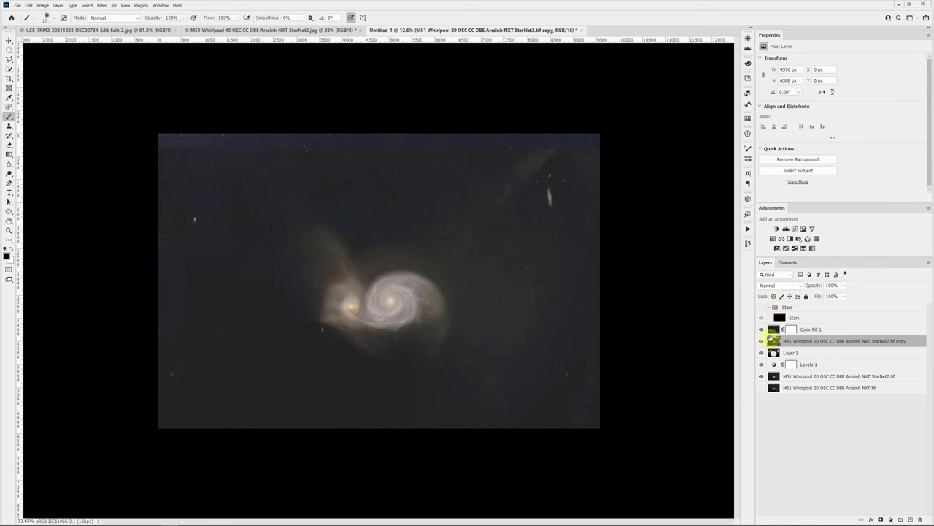
Apply a High Pass filter with a 42.9-pixel radius to the copy
click(102, 5)
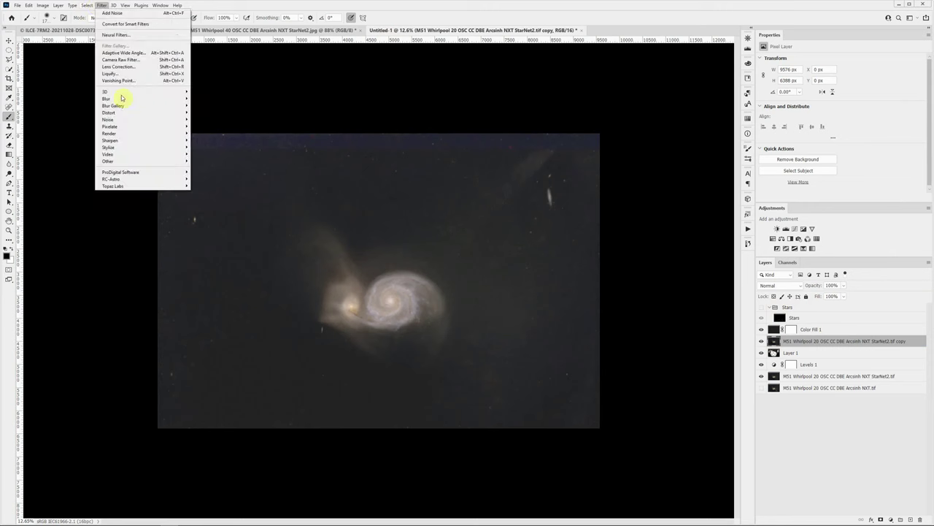
mouse_move(131, 161)
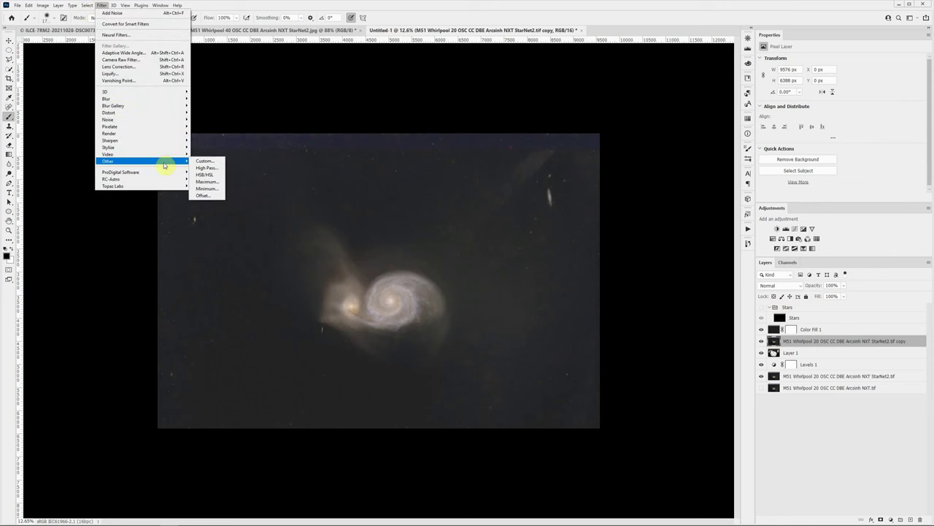
click(207, 167)
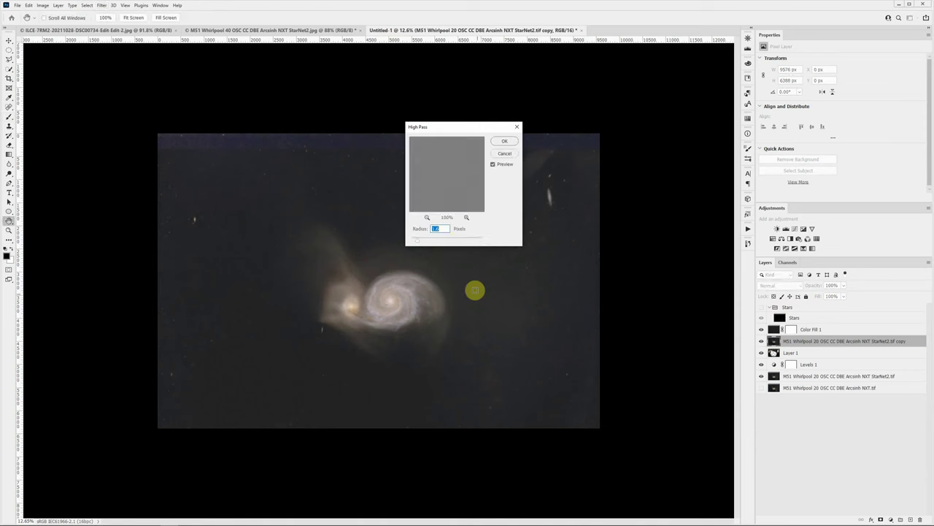
drag(417, 241, 446, 242)
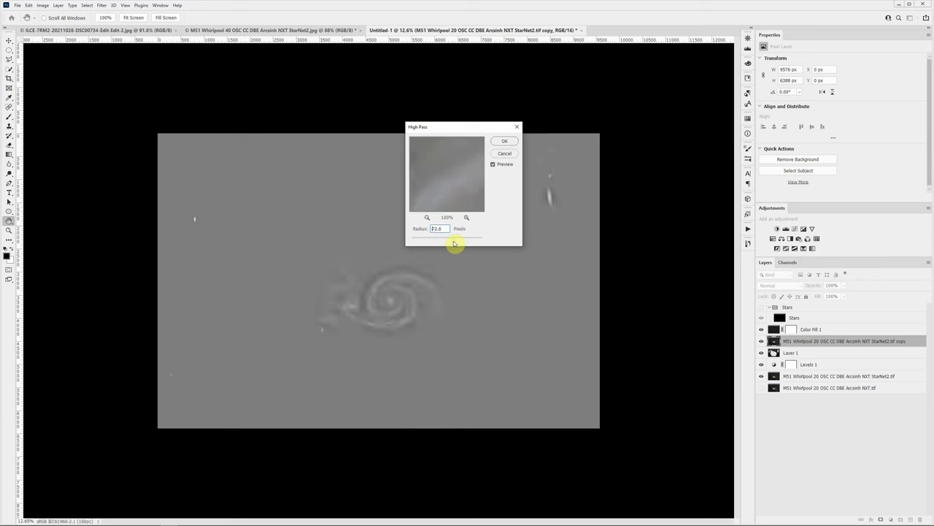
drag(453, 244, 451, 246)
drag(451, 243, 454, 245)
drag(452, 242, 449, 242)
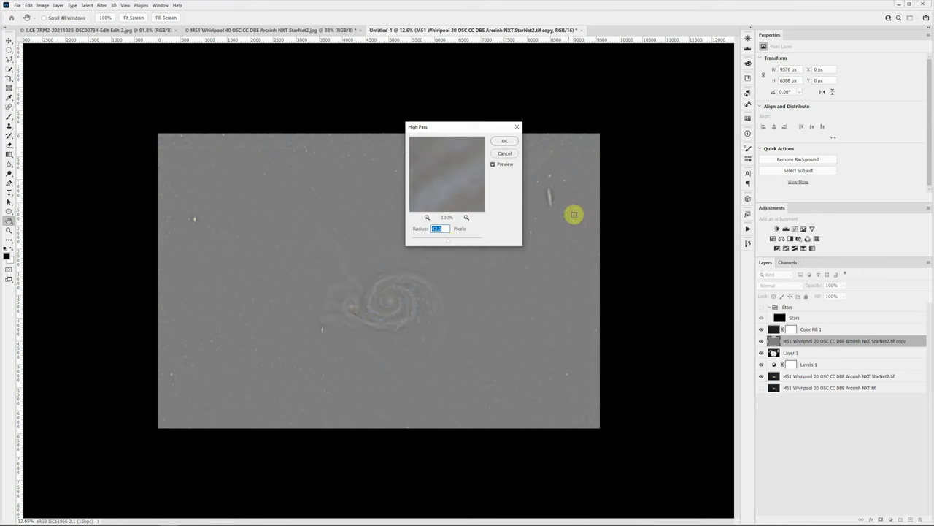
click(511, 141)
key(b)
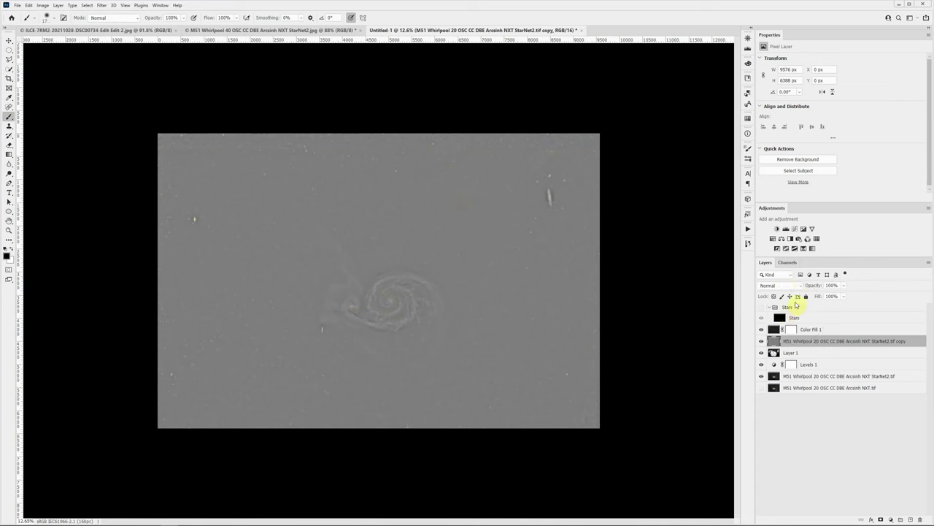
Compare Soft Light on the high-pass copy, then set its blend mode to Overlay
click(796, 286)
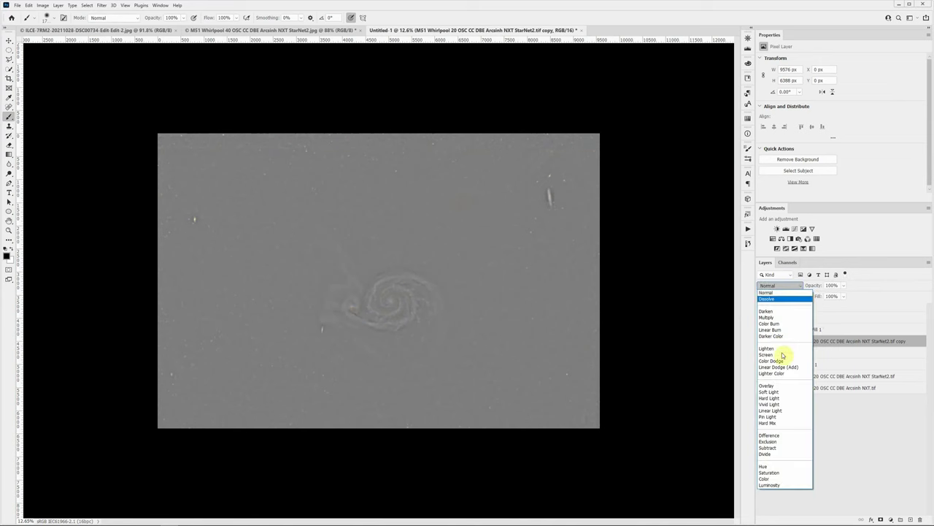
click(777, 392)
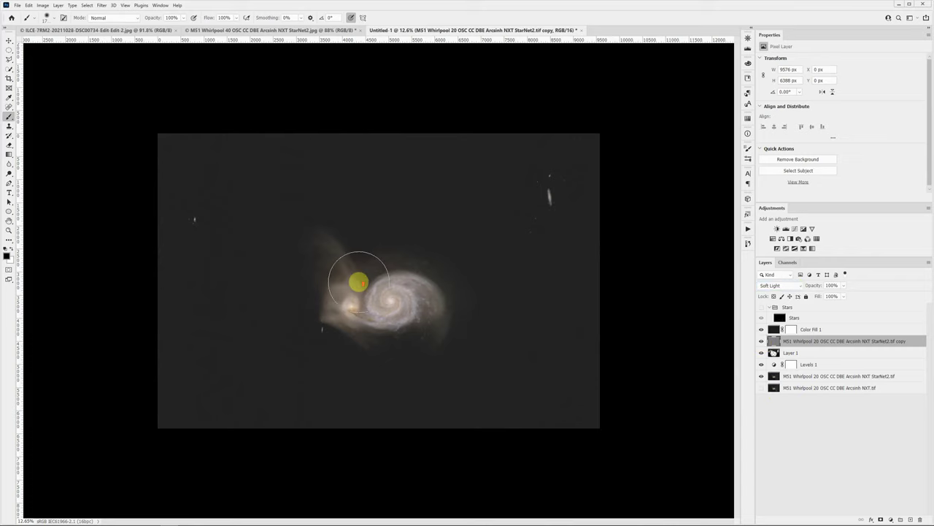
scroll(359, 281, up, 1)
scroll(358, 282, up, 2)
scroll(413, 313, up, 2)
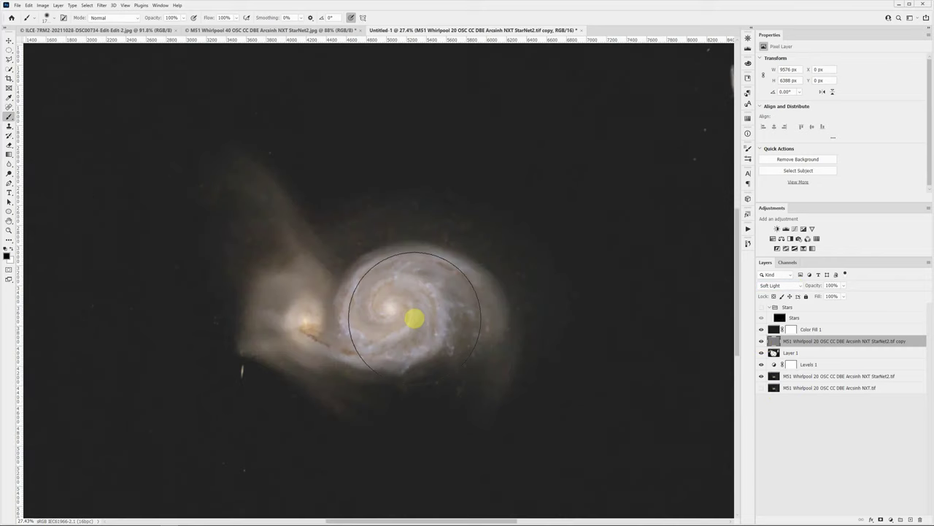
click(787, 284)
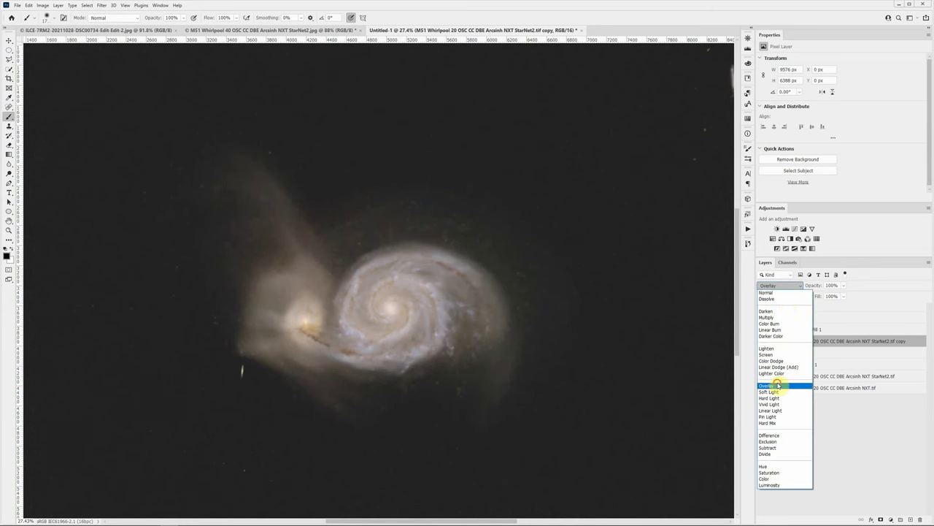
click(775, 384)
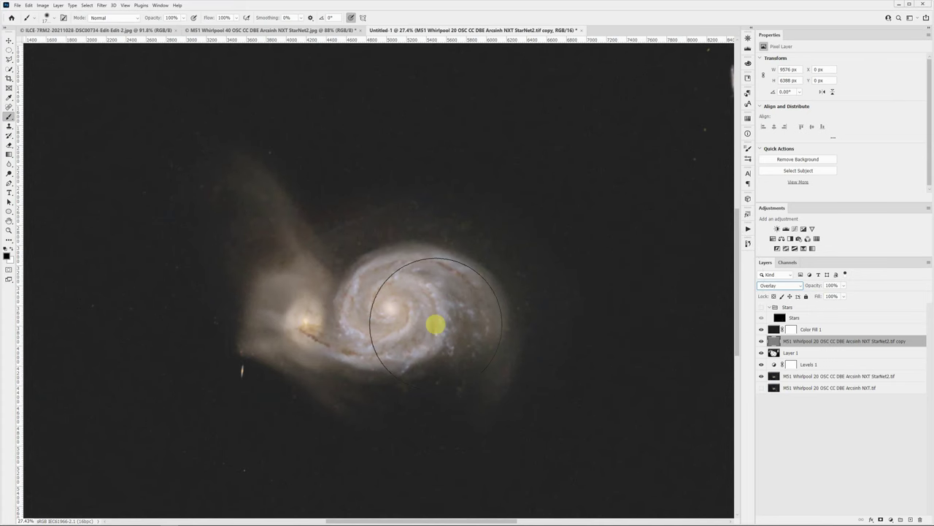
Give the high-pass copy an inverted black mask and paint sharpening back over the tidal tail
click(881, 520)
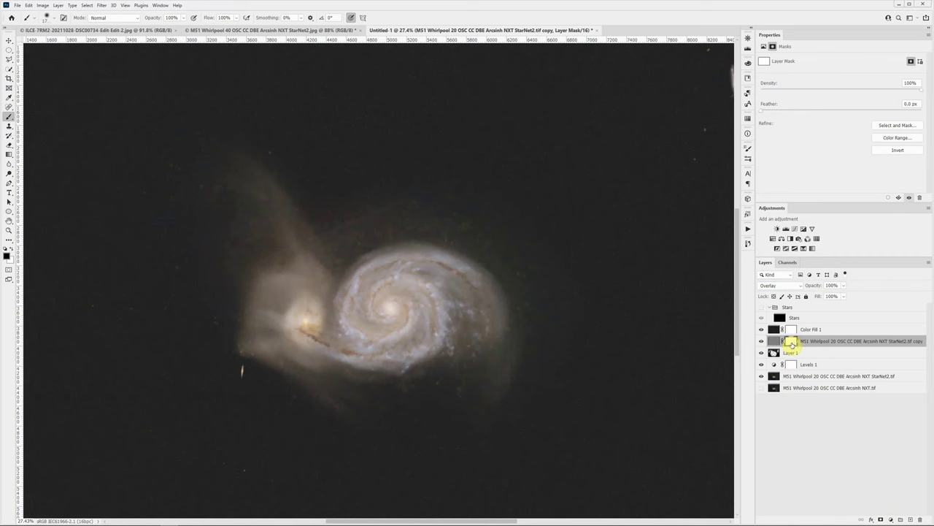
key(ctrl+i)
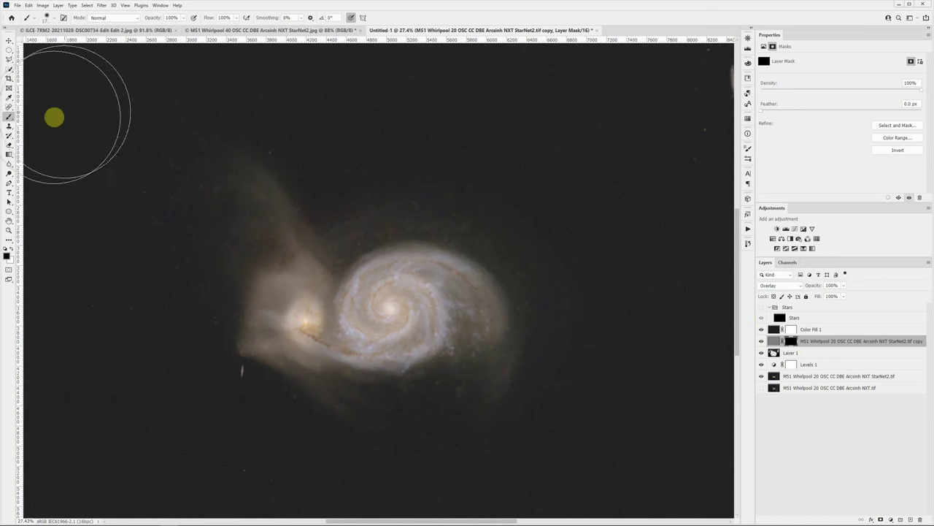
mouse_move(144, 204)
mouse_down()
mouse_move(285, 246)
mouse_move(289, 236)
mouse_move(422, 324)
mouse_move(459, 309)
mouse_move(410, 301)
mouse_move(374, 324)
mouse_move(390, 304)
mouse_move(354, 335)
mouse_move(307, 324)
mouse_move(304, 310)
mouse_move(321, 341)
mouse_move(405, 336)
mouse_move(420, 298)
mouse_move(451, 306)
mouse_move(461, 327)
mouse_move(396, 297)
mouse_move(376, 315)
mouse_move(482, 324)
mouse_up()
key(bracketleft)
key(bracketleft)
scroll(482, 323, down, 3)
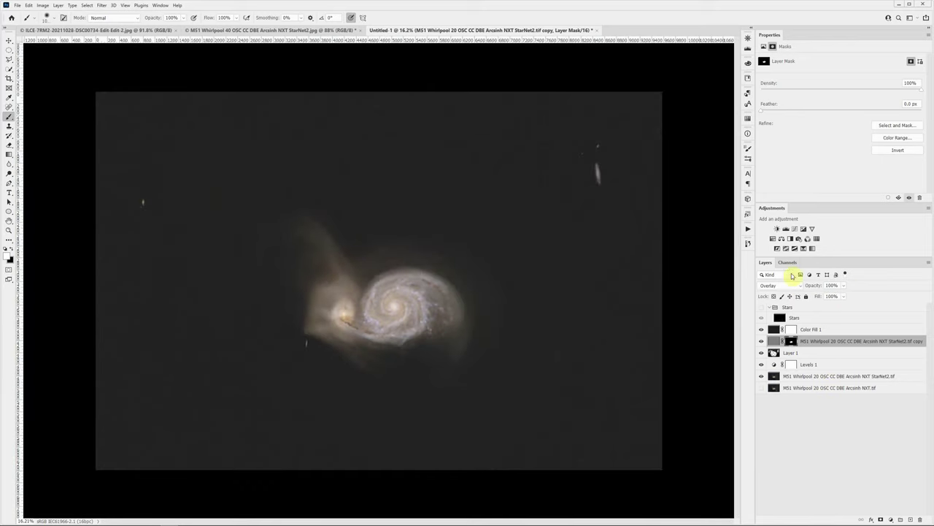
Add a Hue/Saturation layer with raised saturation, then a Color Balance adjustment layer
click(781, 238)
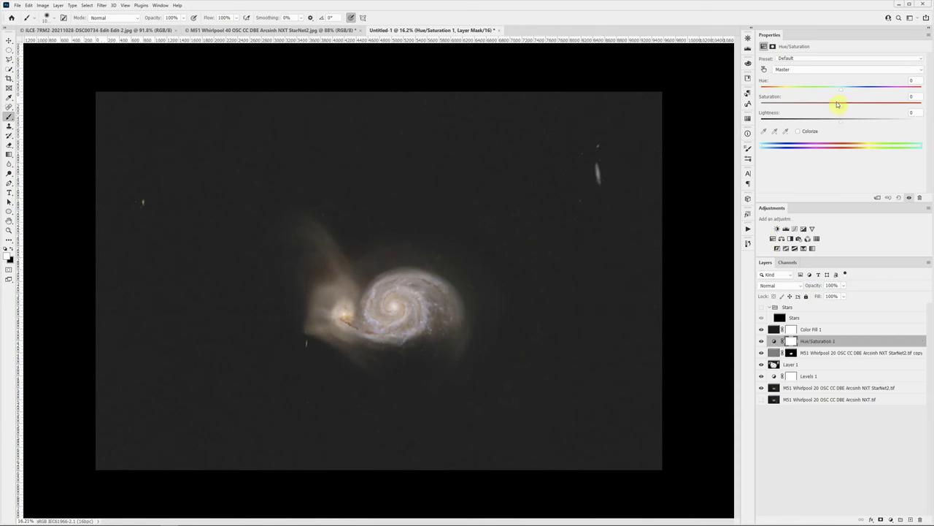
drag(842, 108, 853, 110)
click(781, 239)
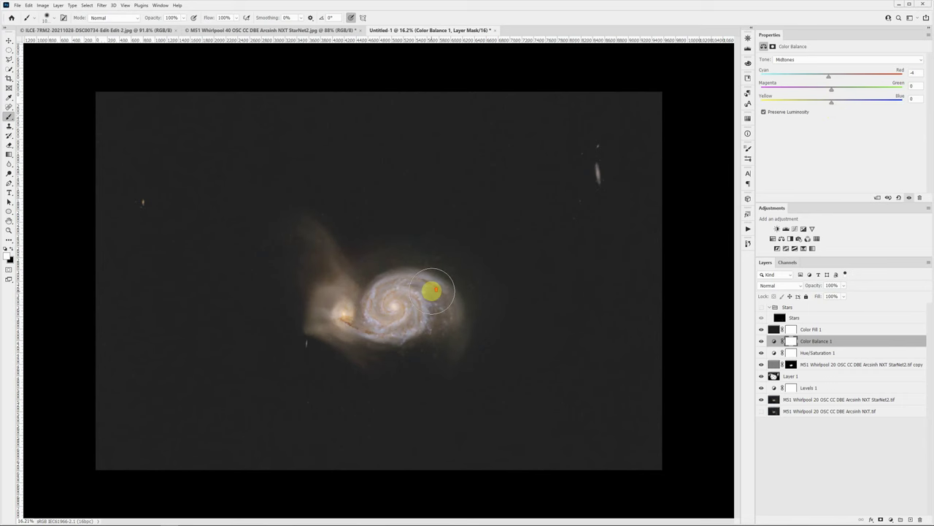
scroll(431, 288, up, 1)
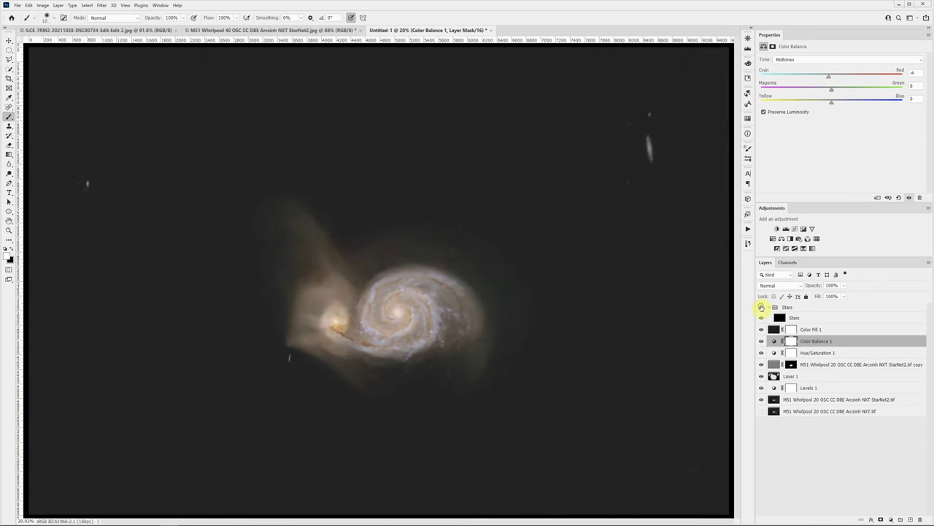
Show the Stars group and add a Levels adjustment on the Stars layer with black point 35
click(761, 308)
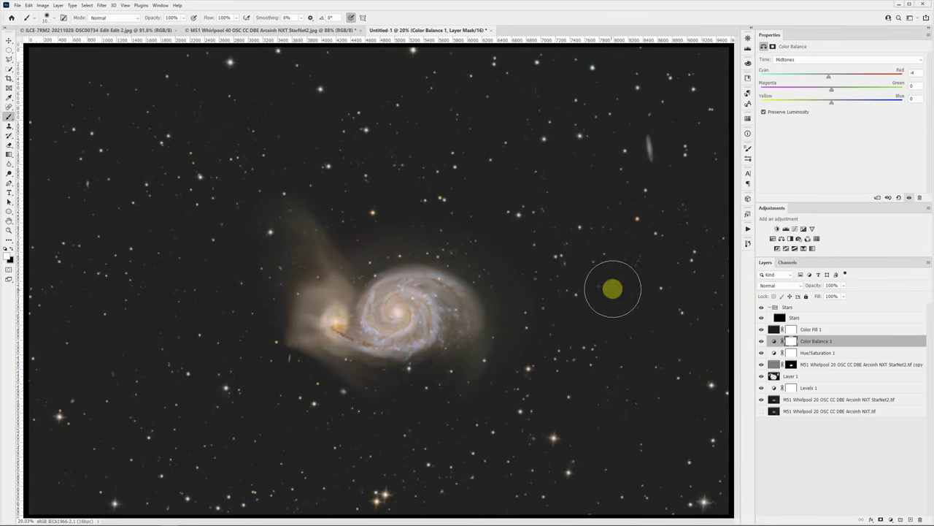
scroll(602, 288, down, 1)
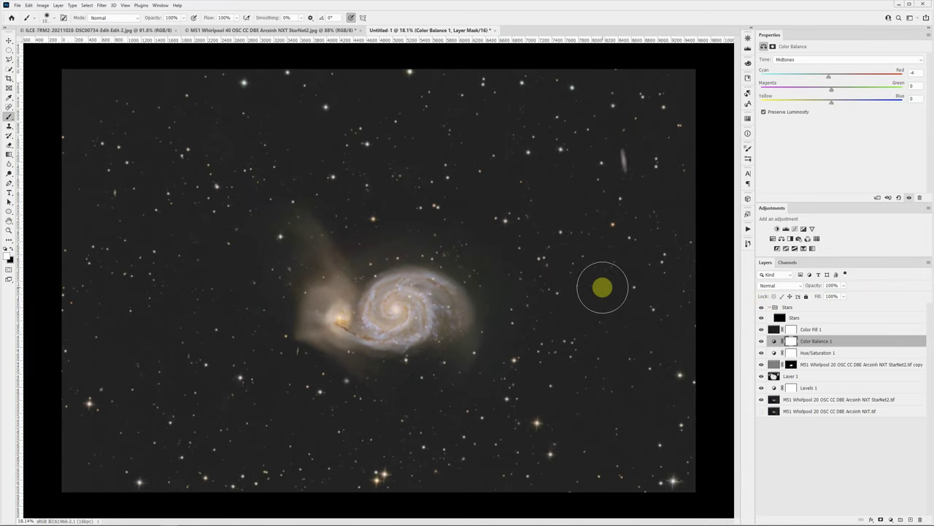
click(803, 319)
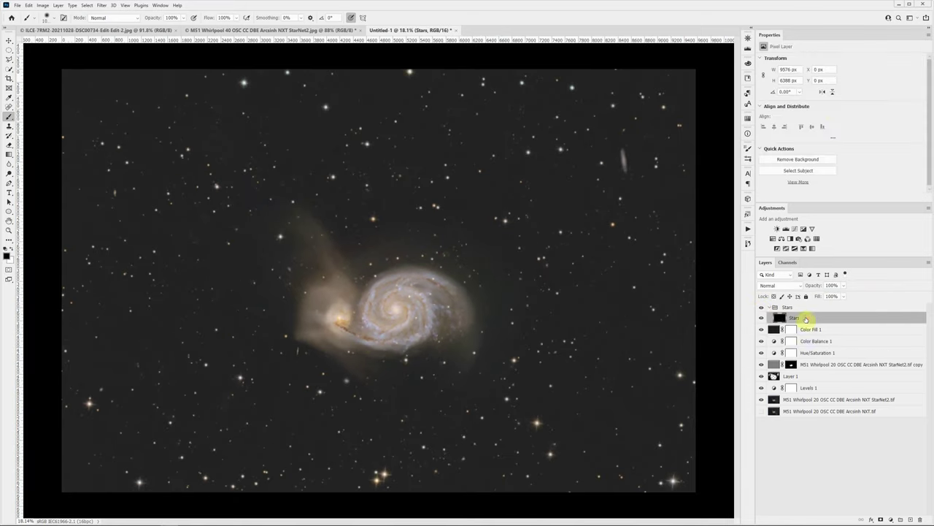
click(787, 229)
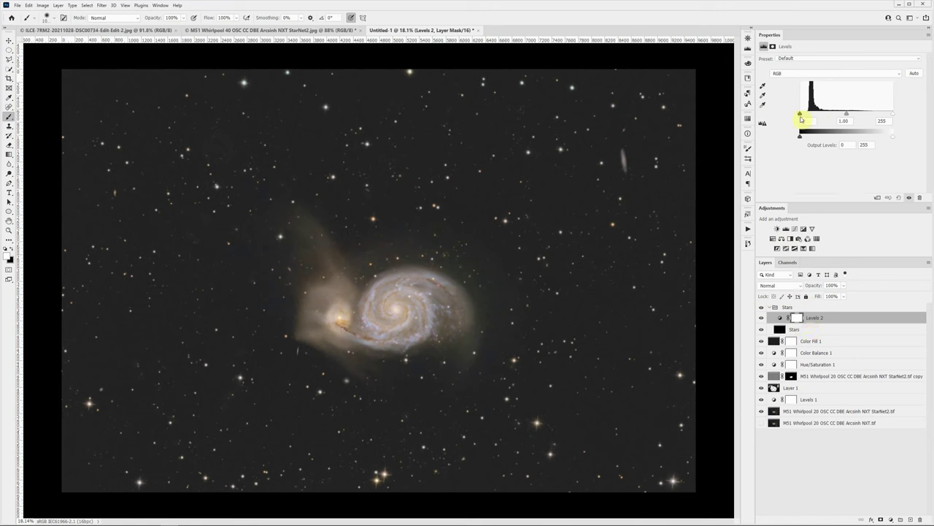
drag(800, 117, 809, 119)
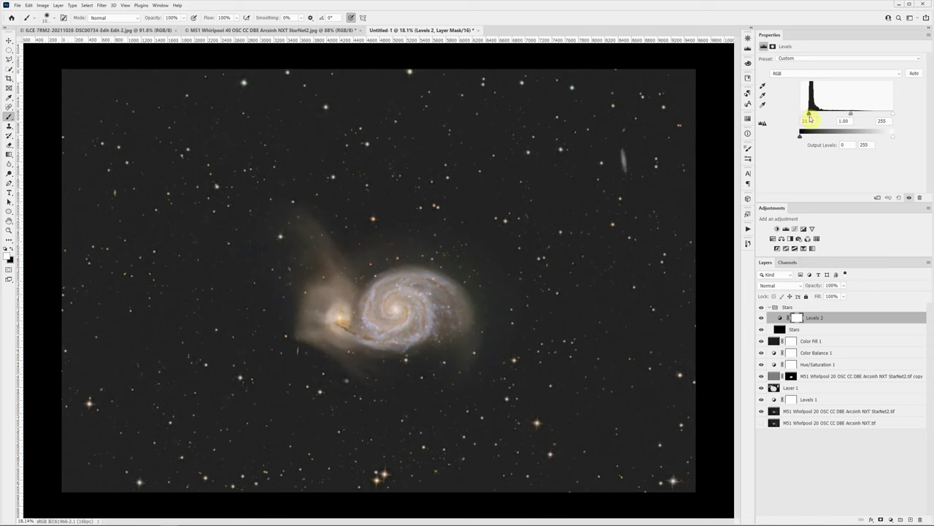
click(517, 288)
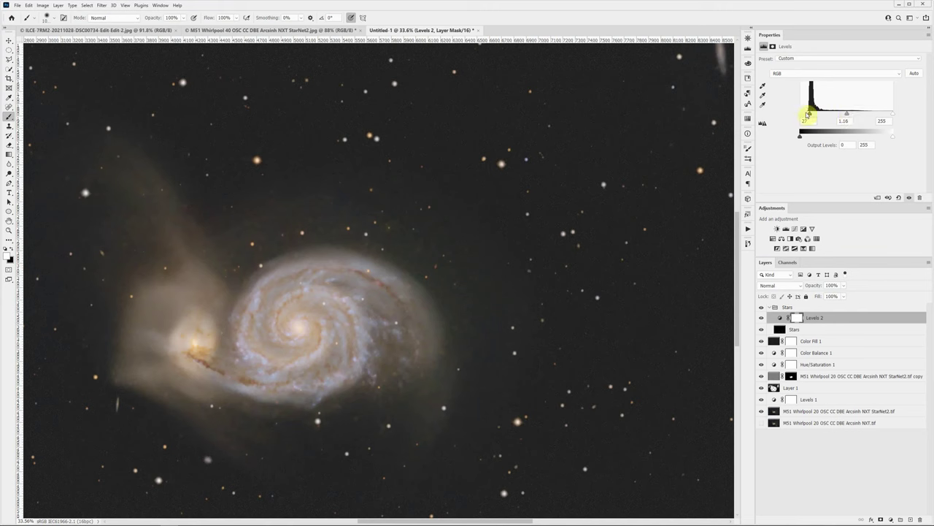
drag(809, 114, 814, 114)
Paint the Levels mask over a bright star and hide the adjustment to compare
scroll(539, 272, down, 3)
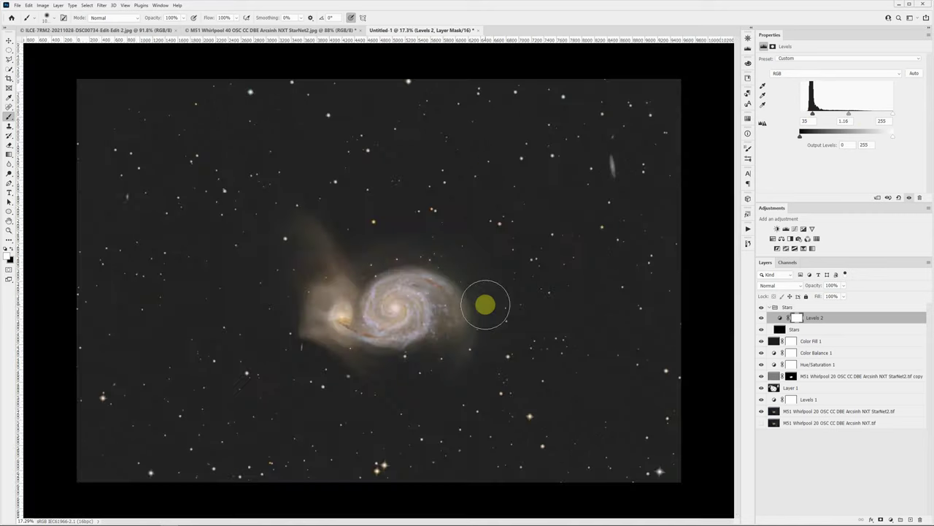
scroll(504, 446, up, 2)
scroll(504, 445, up, 2)
scroll(570, 417, up, 2)
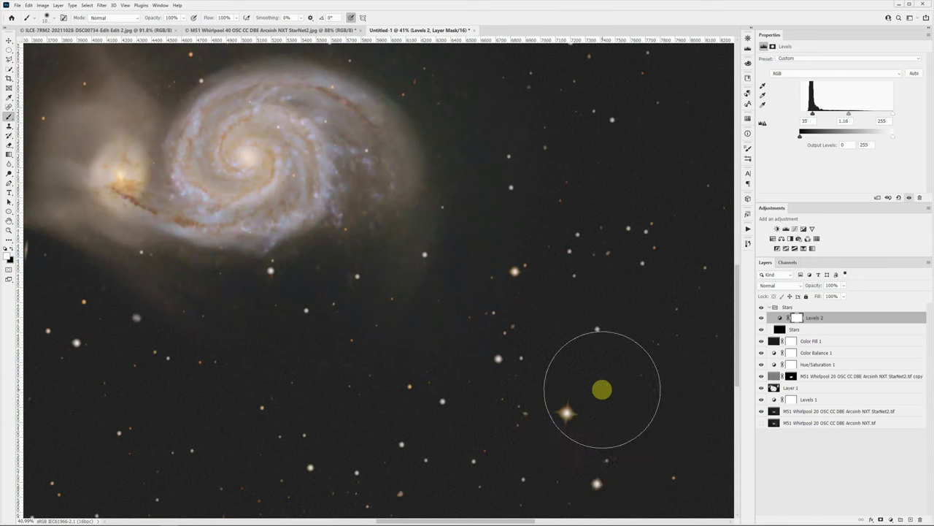
mouse_move(553, 391)
mouse_down()
mouse_move(546, 412)
mouse_move(567, 414)
mouse_up()
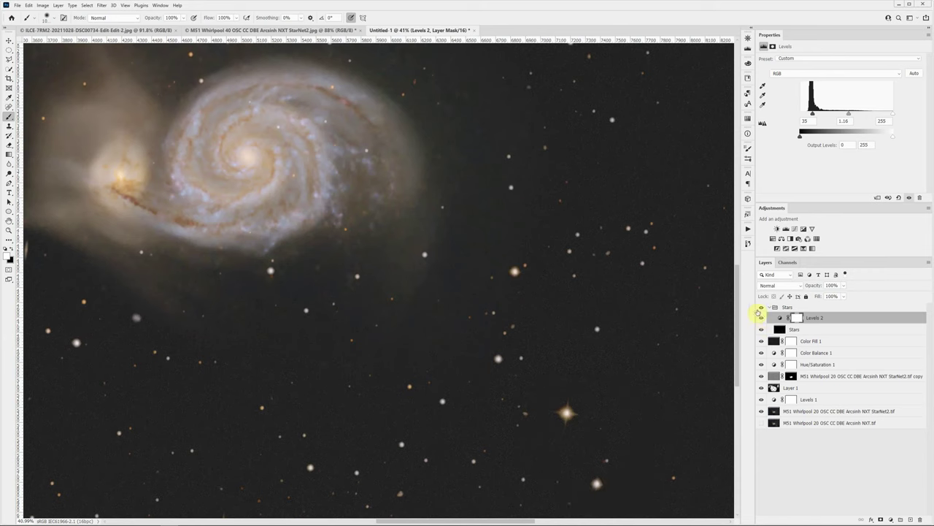
click(761, 319)
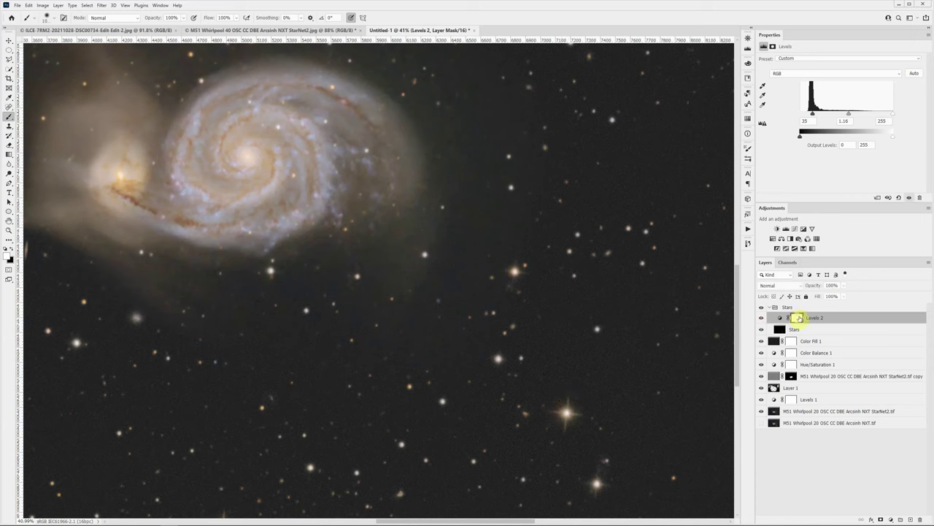
Turn Levels 2 back on and paint its mask over the bright star
click(762, 319)
click(796, 317)
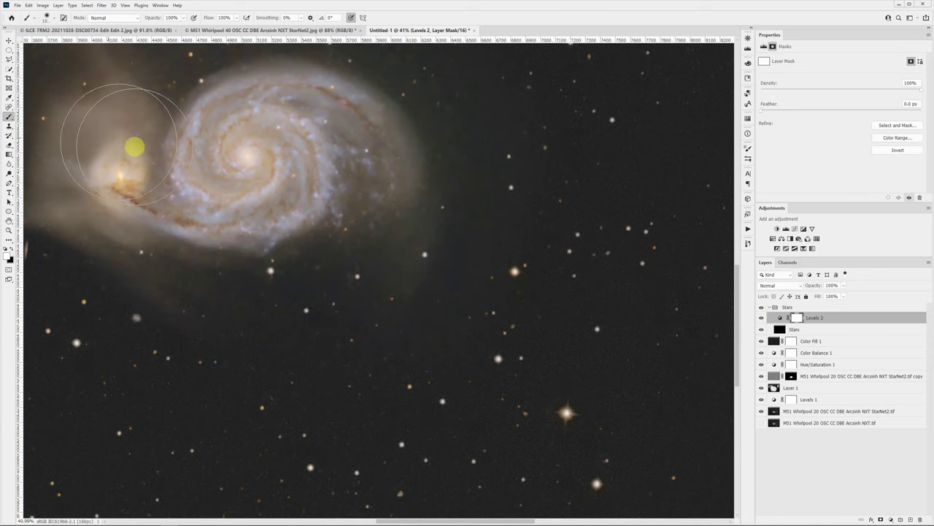
drag(134, 147, 34, 261)
click(8, 257)
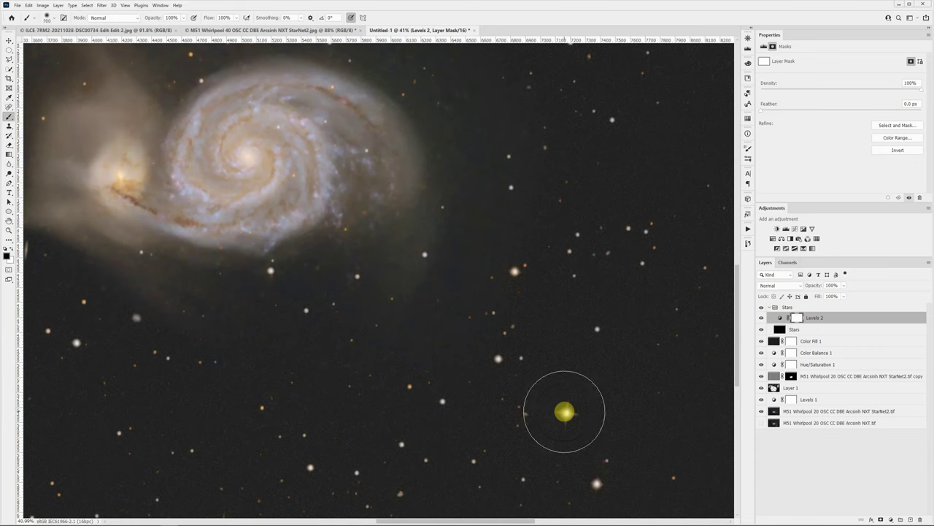
click(565, 413)
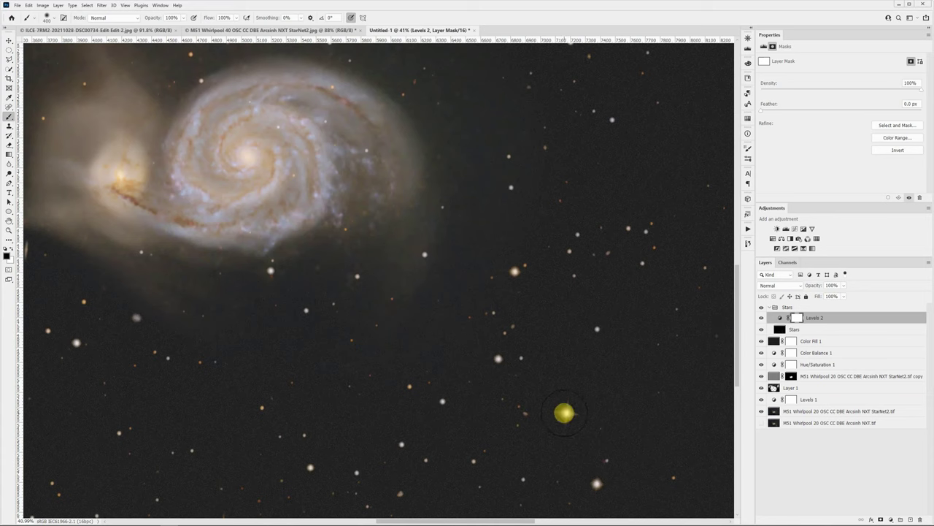
click(565, 414)
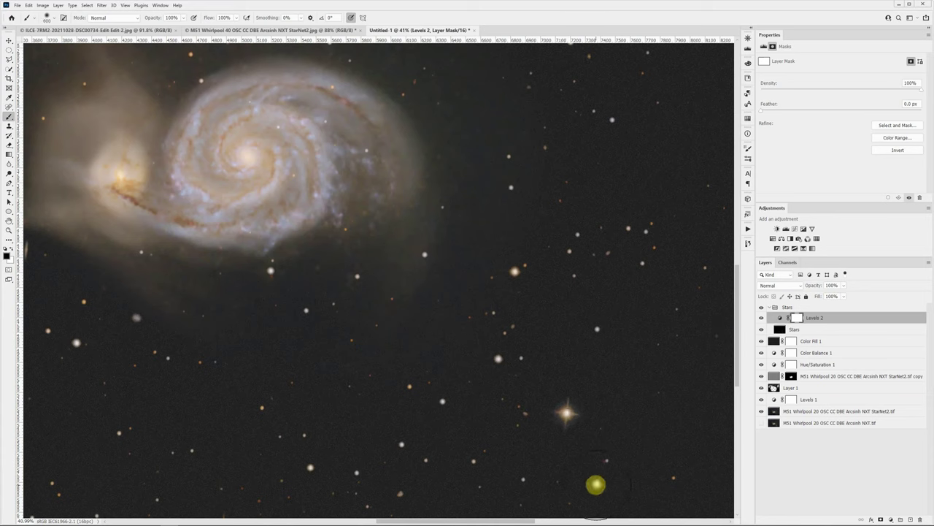
Shrink the brush to 250 and paint the mask over a star left of the galaxy
key(bracketleft)
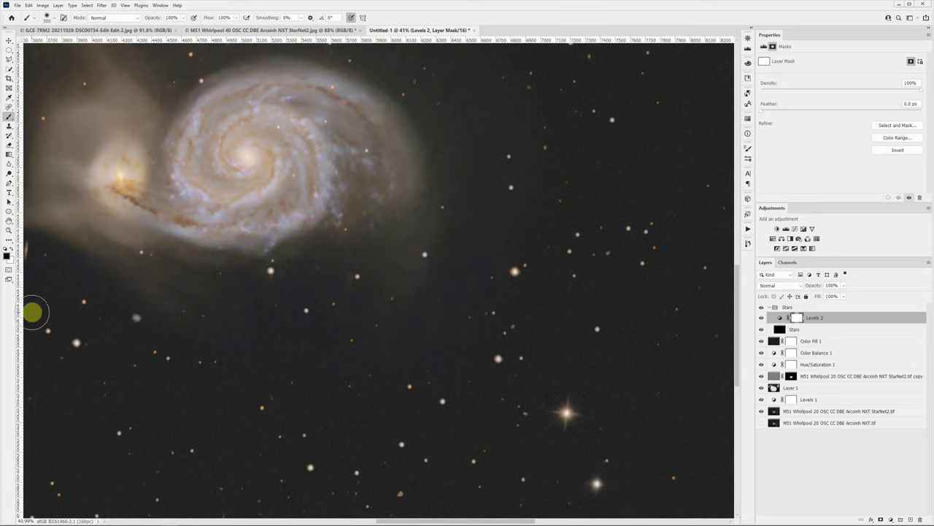
scroll(241, 387, down, 3)
scroll(344, 358, left, 3)
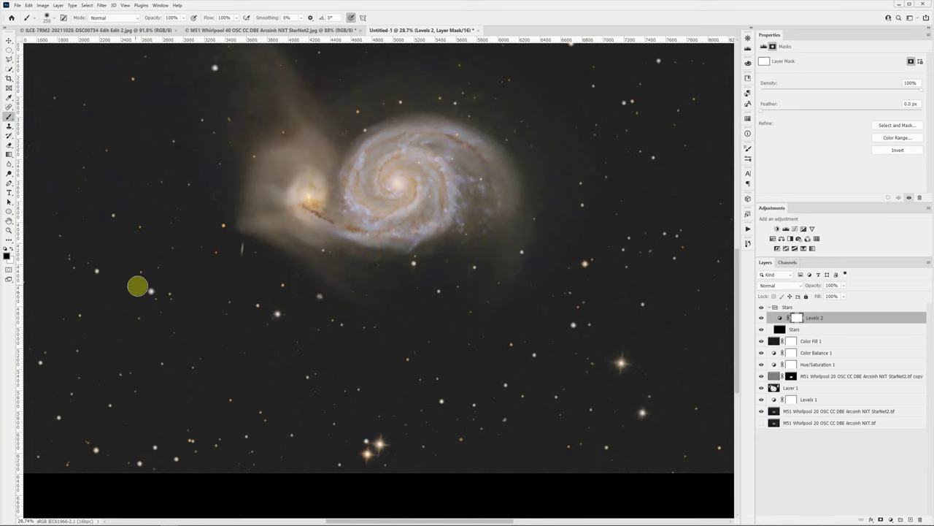
click(149, 292)
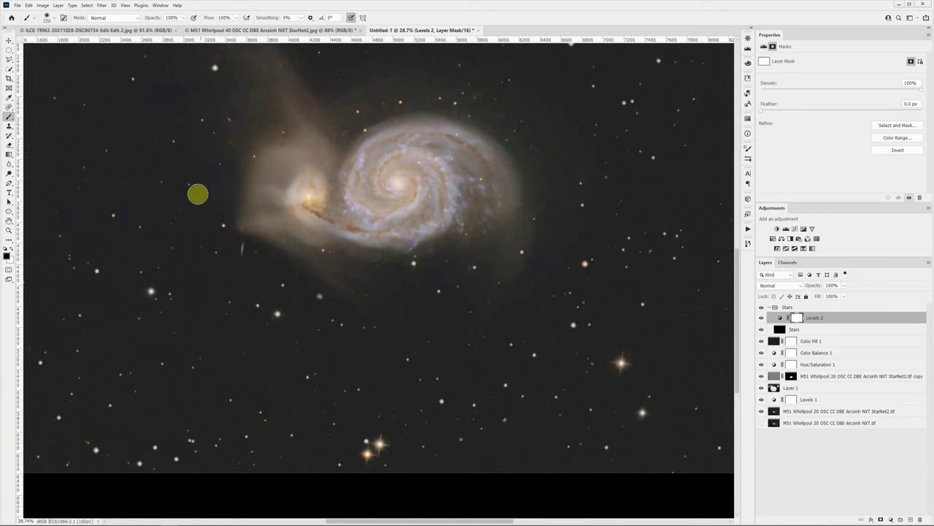
drag(198, 115, 198, 253)
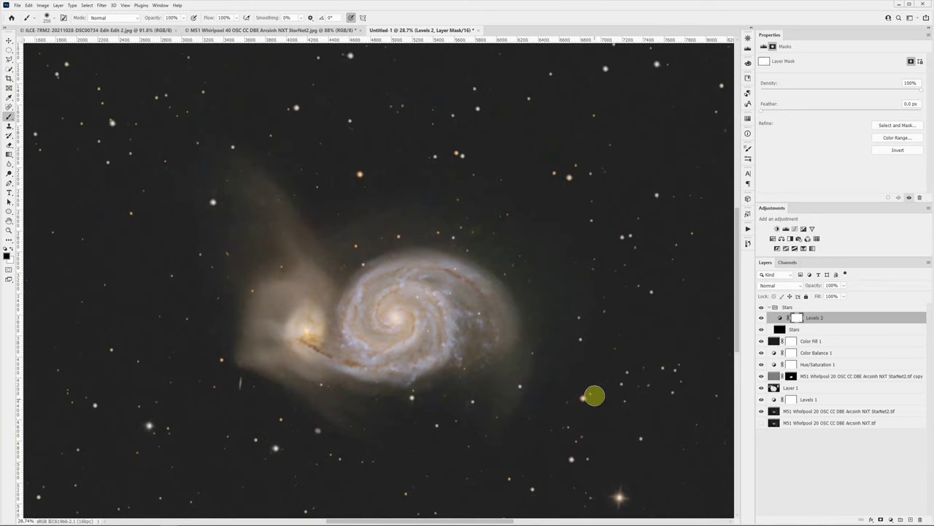
scroll(588, 394, down, 3)
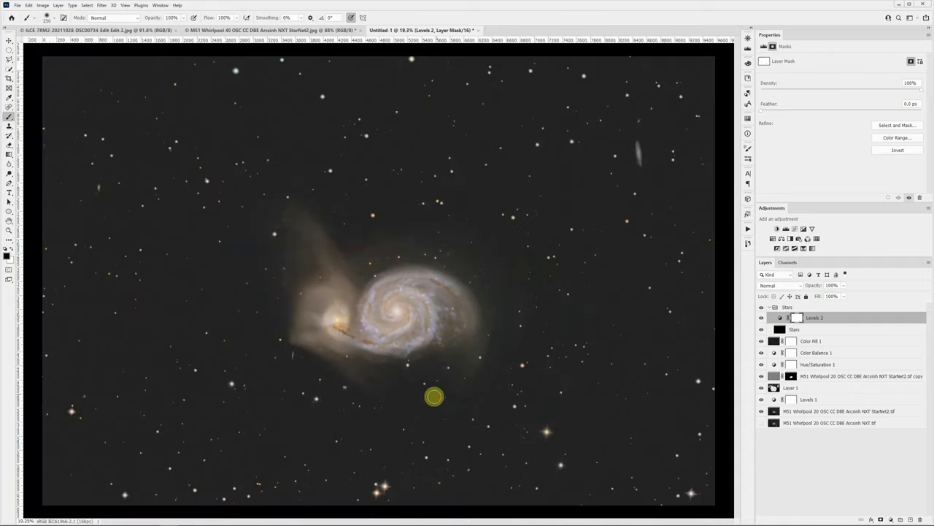
scroll(431, 405, up, 1)
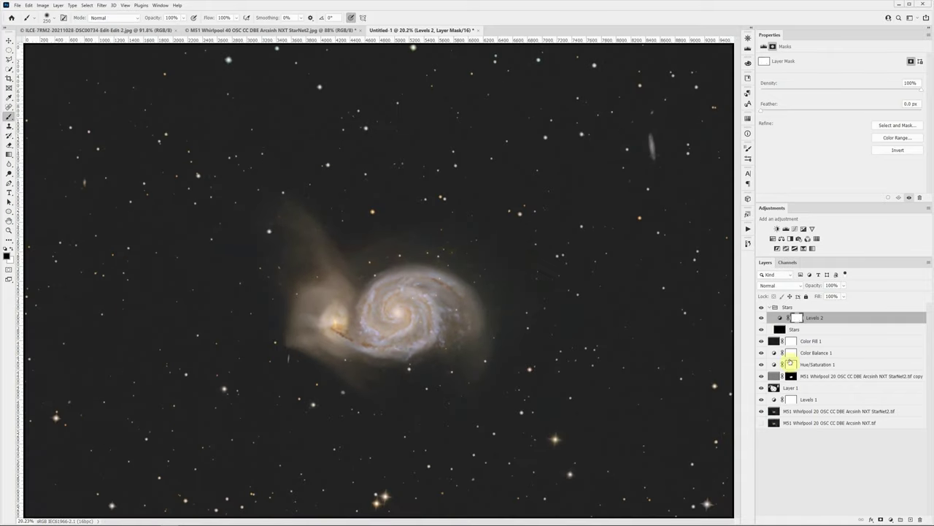
Set a Minimum filter with a 2.8-pixel radius on the Stars layer
click(781, 329)
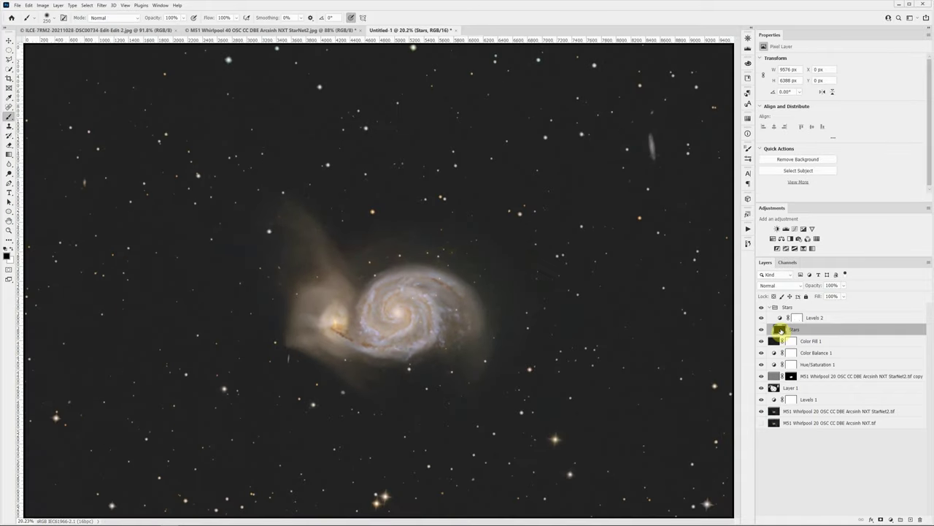
click(104, 6)
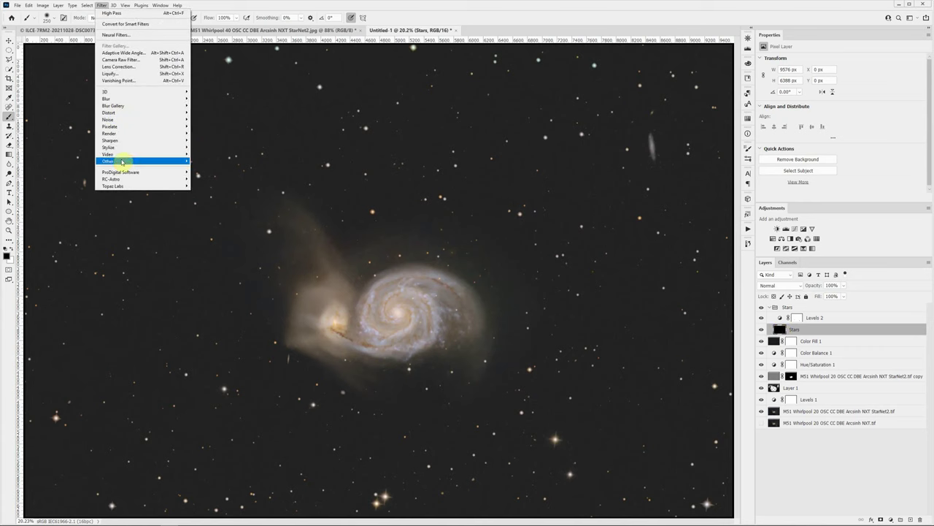
mouse_move(123, 161)
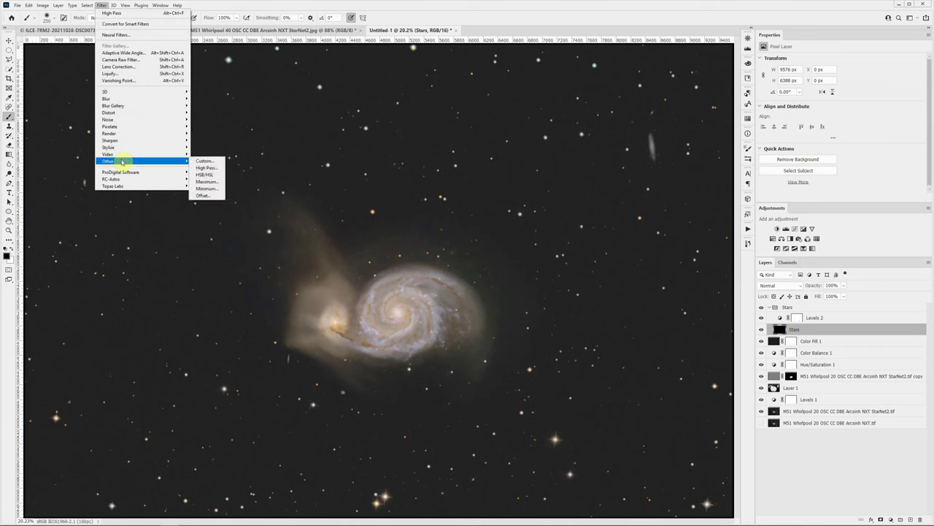
click(199, 189)
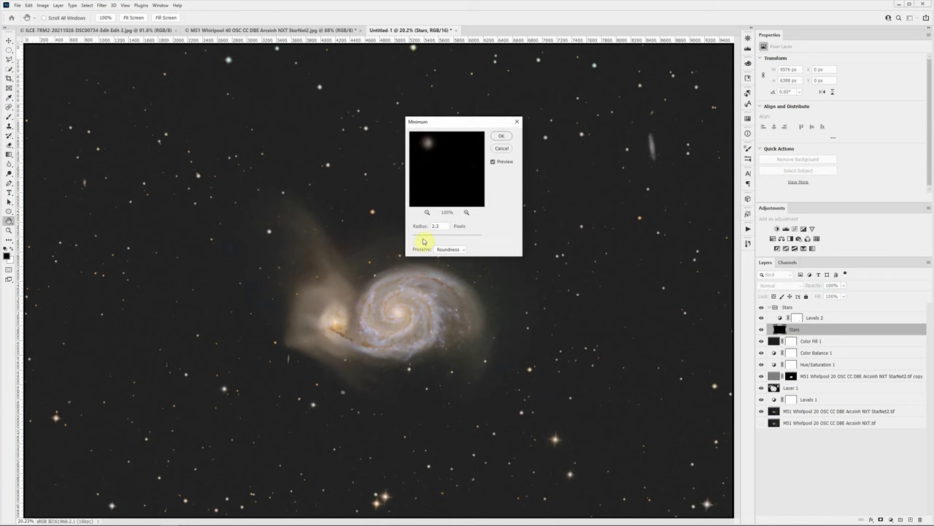
drag(421, 242, 422, 242)
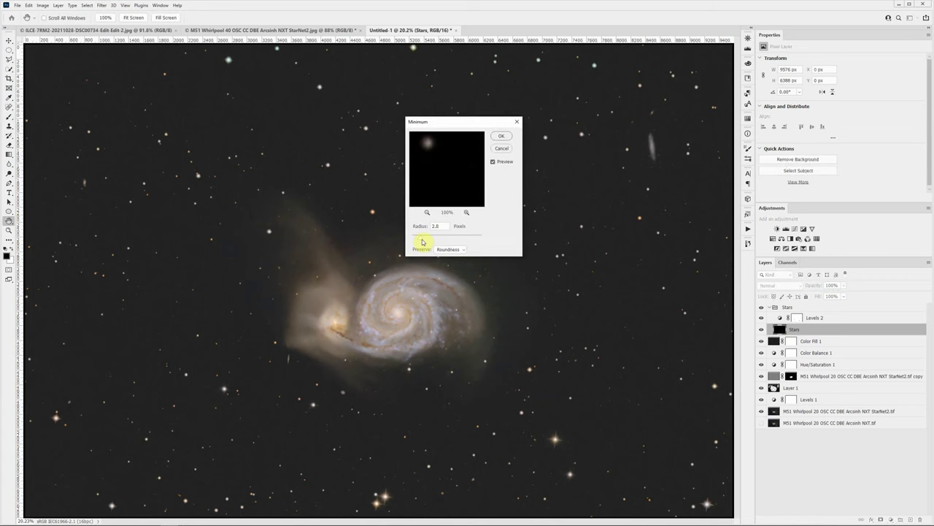
click(501, 137)
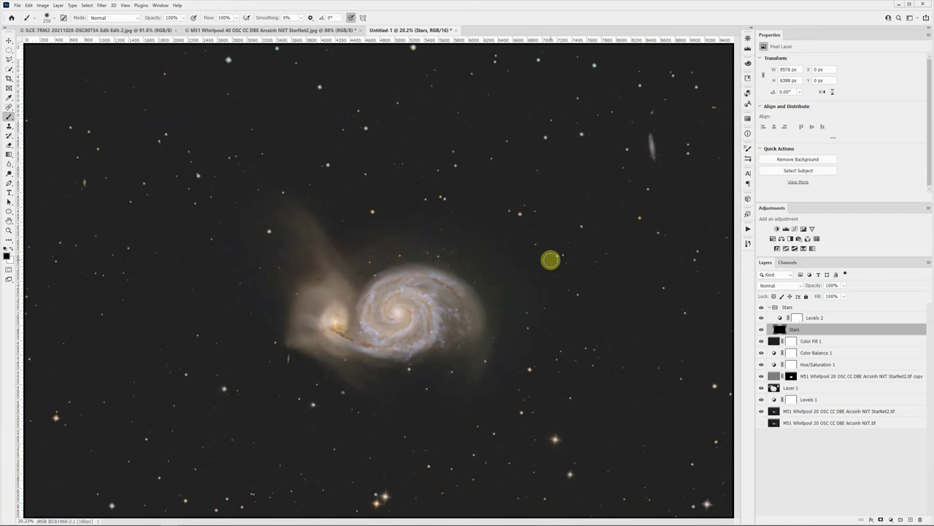
scroll(551, 260, down, 1)
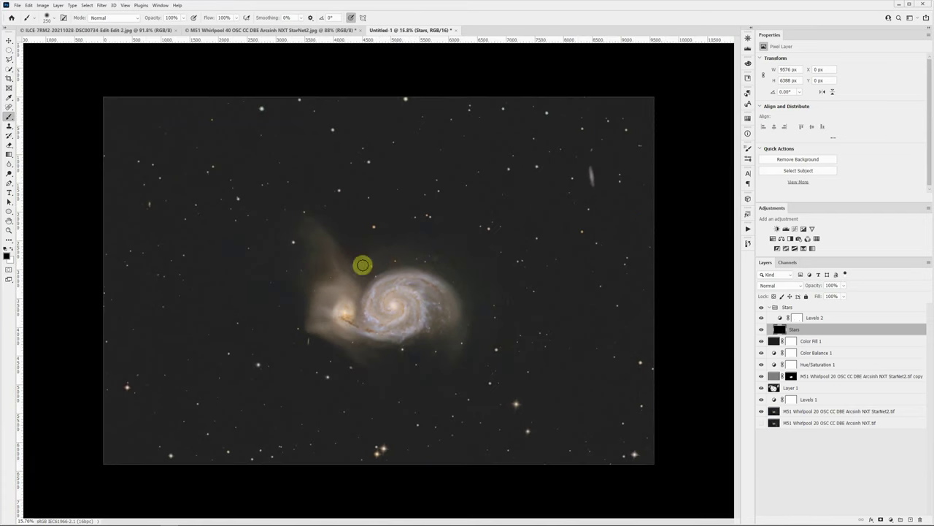
scroll(398, 319, up, 3)
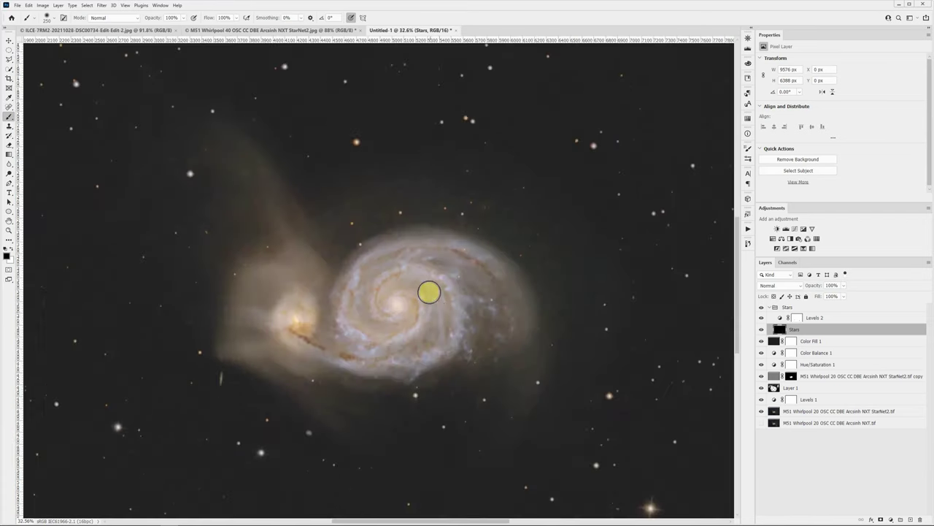
scroll(491, 304, down, 2)
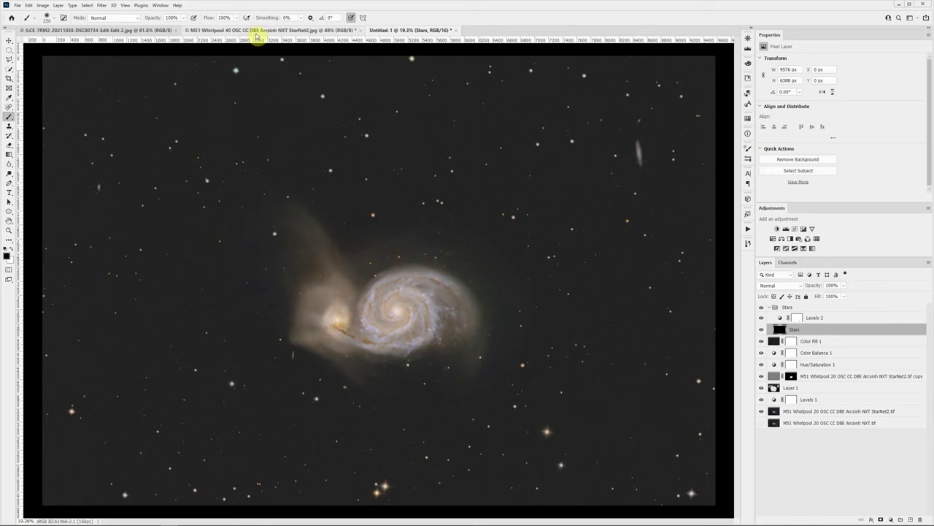
Switch to the M51 Whirlpool 40 OSC CC DBE Arcsinh NXT StarNet2.jpg document
click(257, 31)
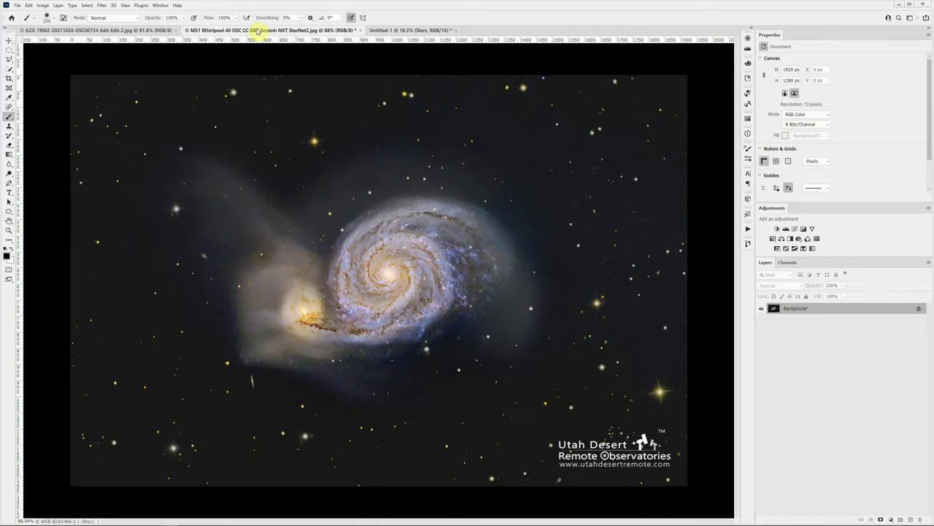